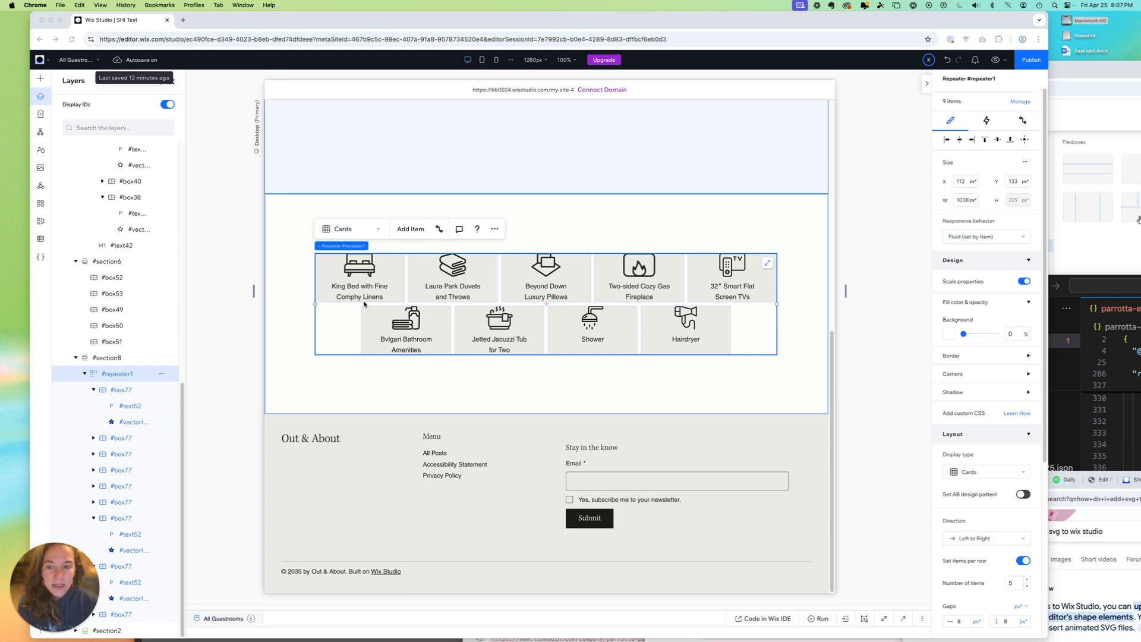
Step: Check the amenities repeater's layout at the tablet and mobile breakpoints, ending back at the desktop breakpoint
{"action": "left_click", "coordinate": [483, 62]}
{"action": "left_click", "coordinate": [482, 62]}
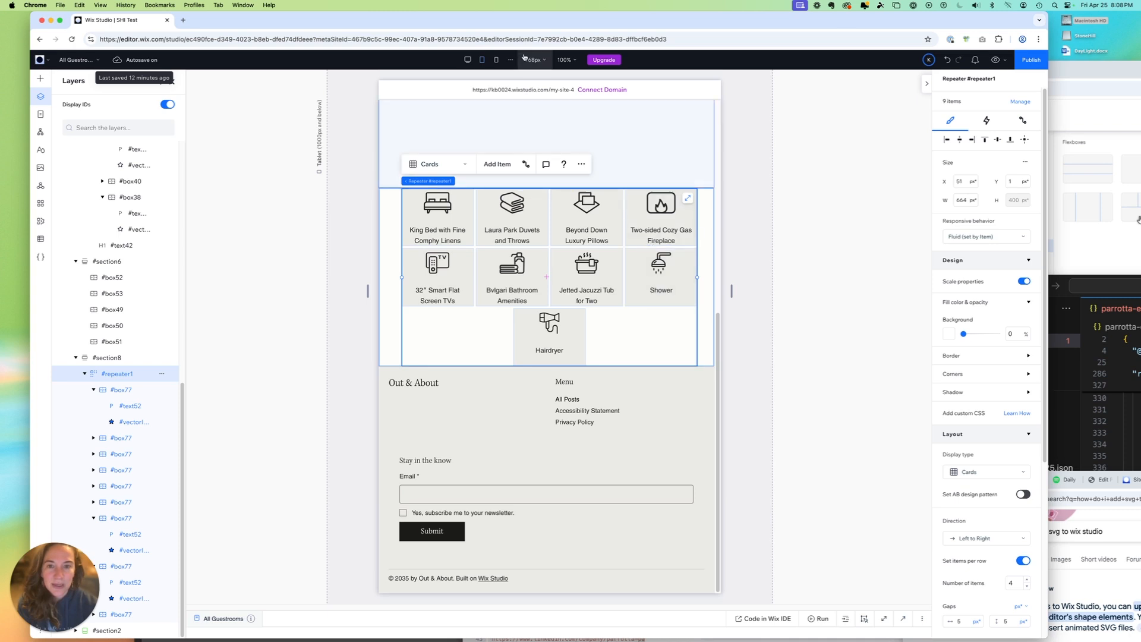
{"action": "left_click", "coordinate": [494, 61]}
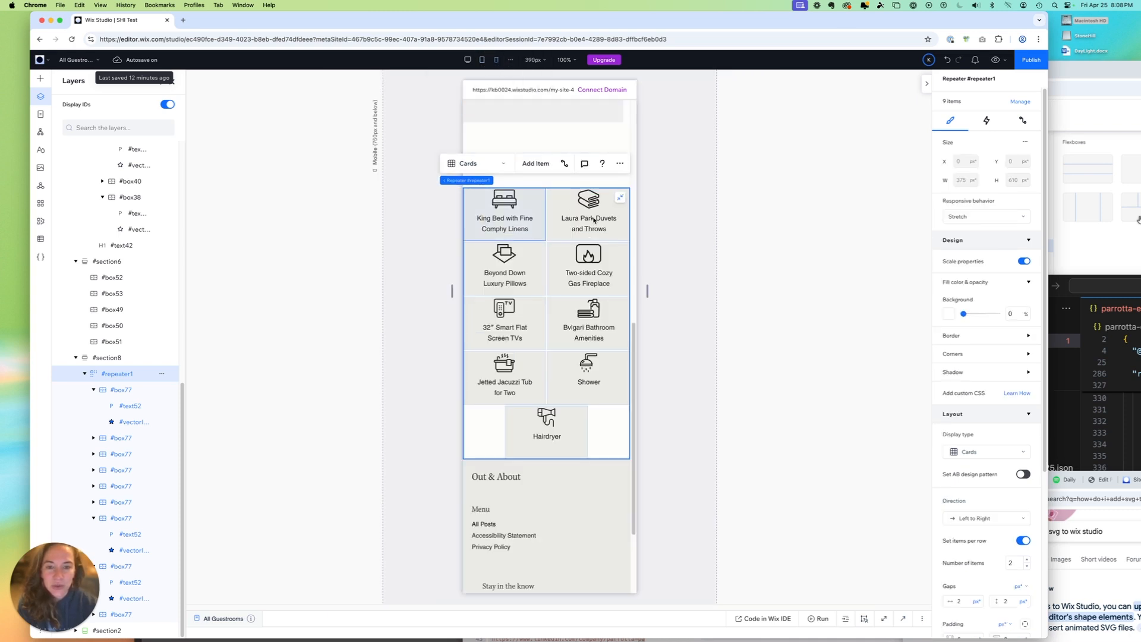
{"action": "left_click", "coordinate": [467, 60]}
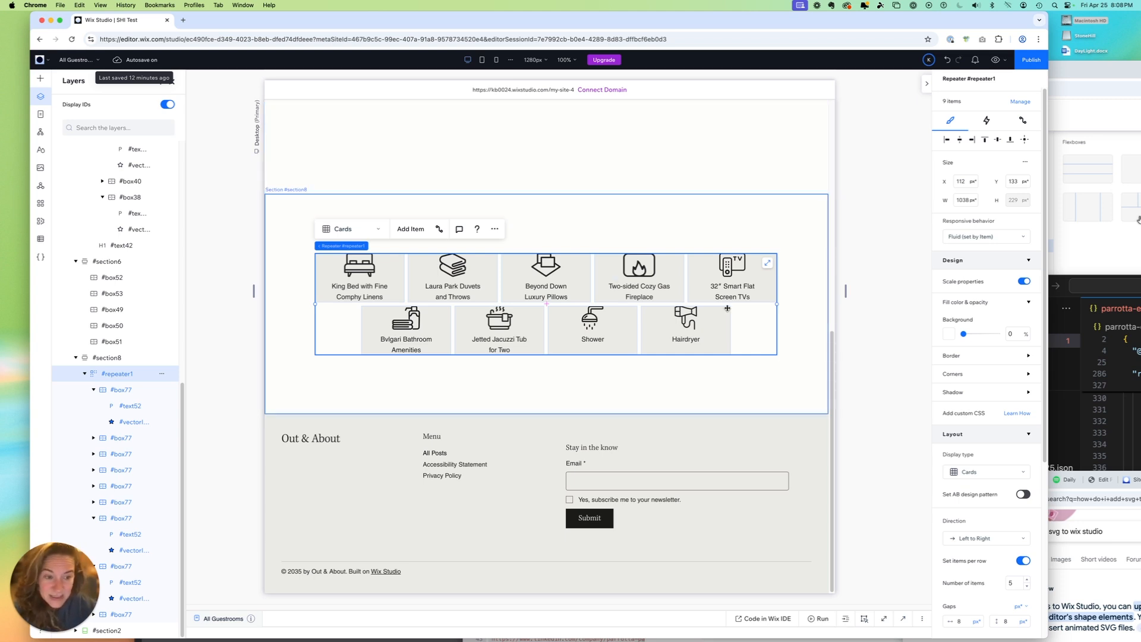
Step: Compare the original Room Amenities section and its grid container with the section that holds the amenities repeater
{"action": "left_click_drag", "start_coordinate": [831, 348], "coordinate": [767, 104]}
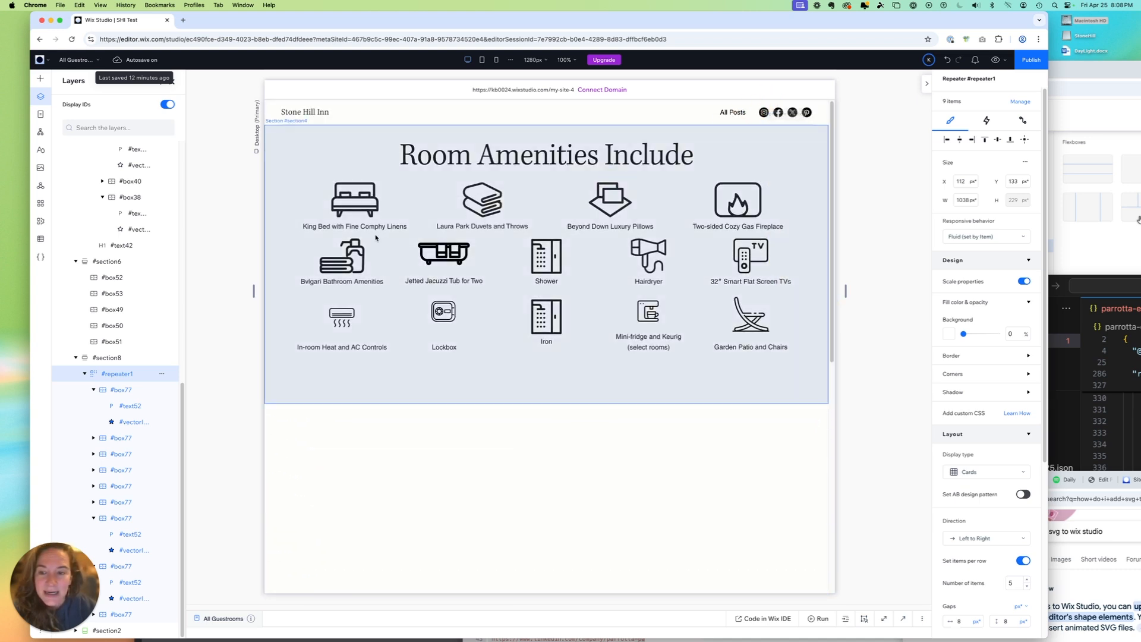
{"action": "left_click", "coordinate": [418, 215]}
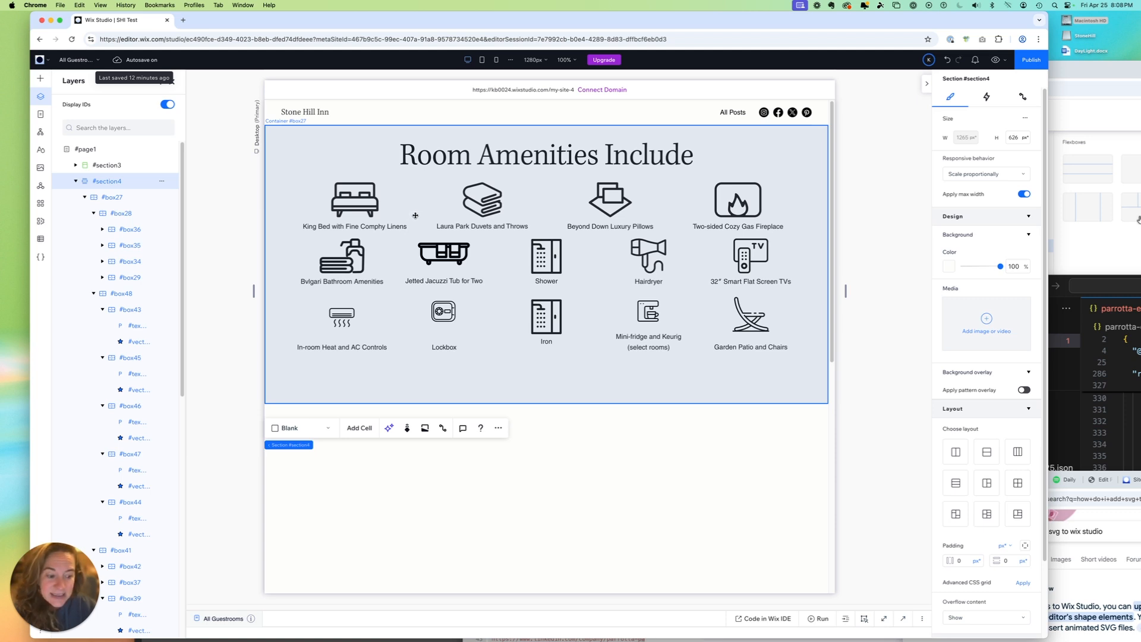
{"action": "left_click", "coordinate": [831, 259]}
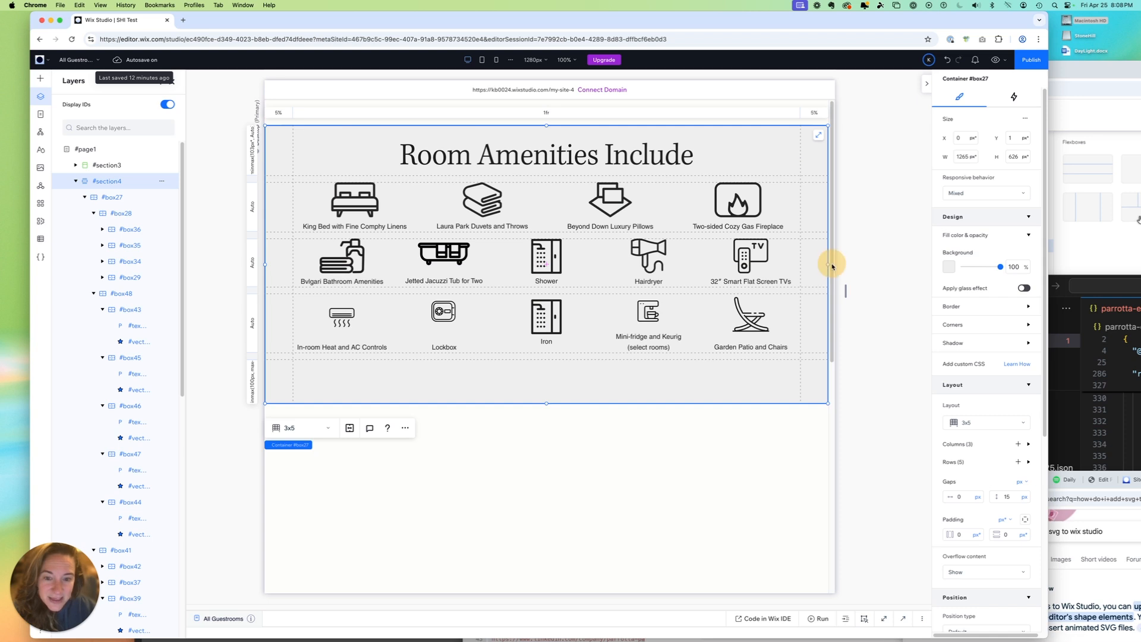
{"action": "left_click_drag", "start_coordinate": [832, 265], "coordinate": [826, 474]}
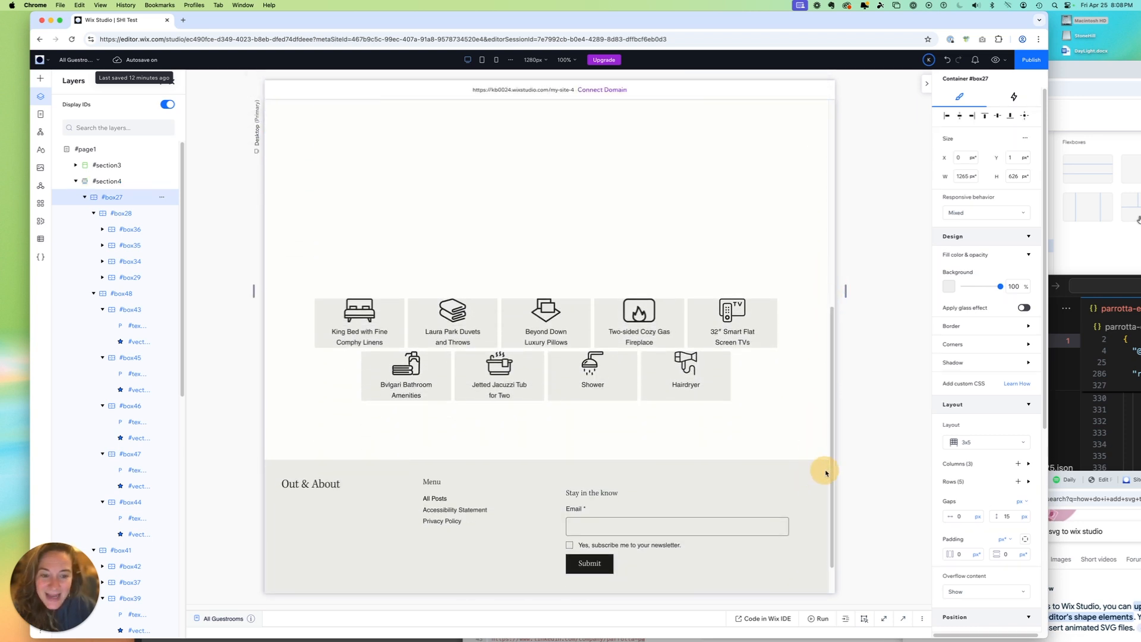
{"action": "left_click", "coordinate": [318, 391]}
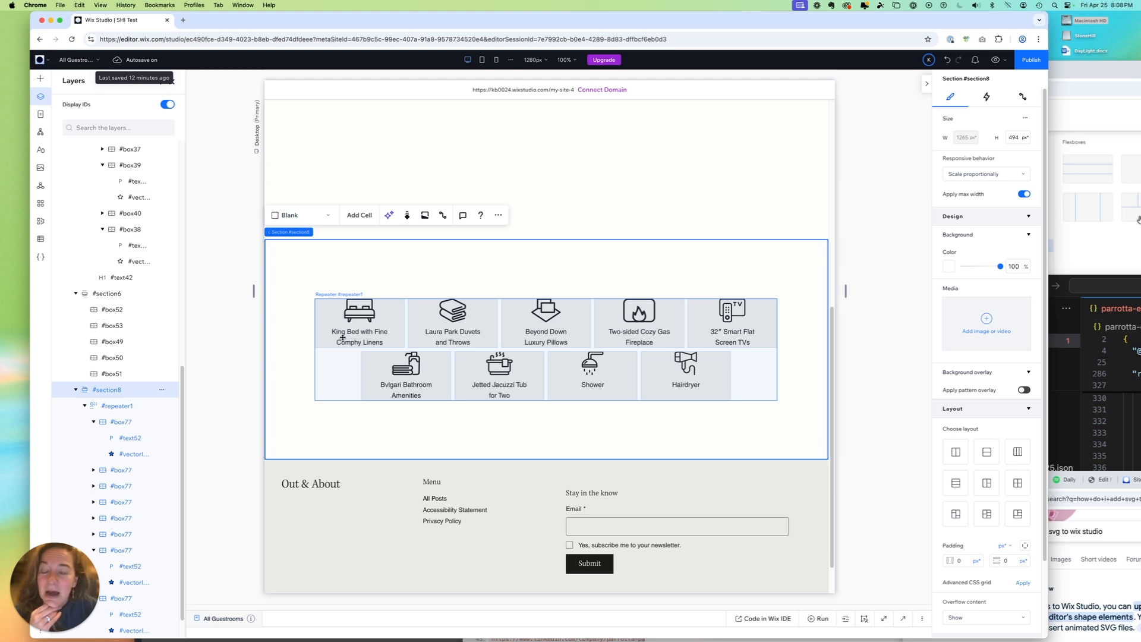
Step: Browse the repeater presets among the layout elements that can be added to the page
{"action": "left_click", "coordinate": [40, 115]}
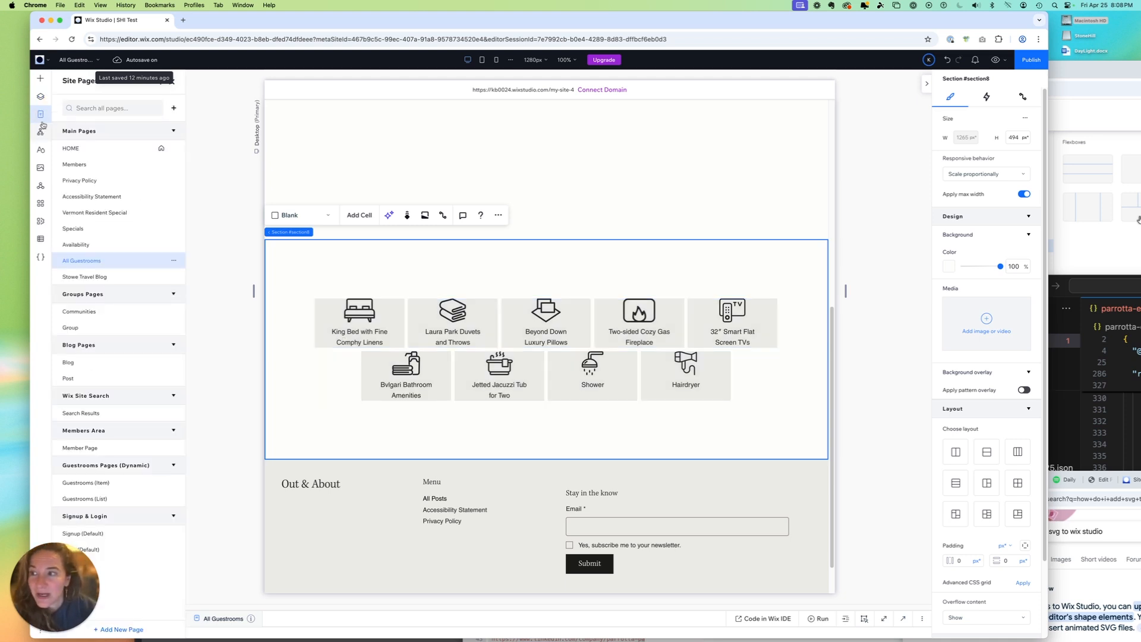
{"action": "left_click", "coordinate": [42, 97]}
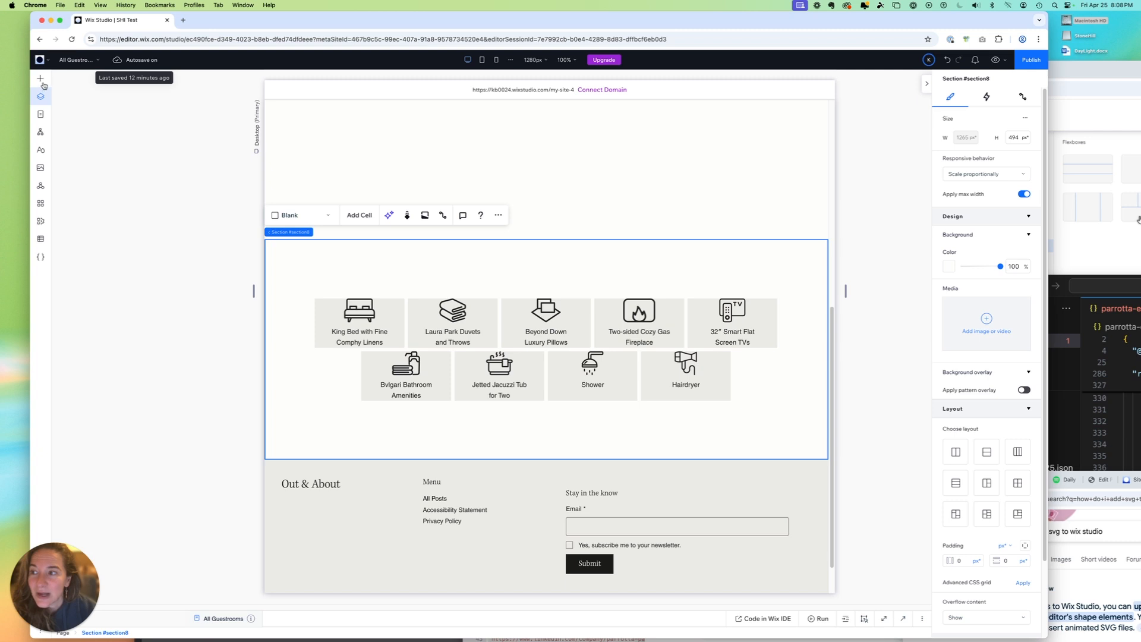
{"action": "left_click", "coordinate": [41, 88]}
{"action": "left_click", "coordinate": [47, 82]}
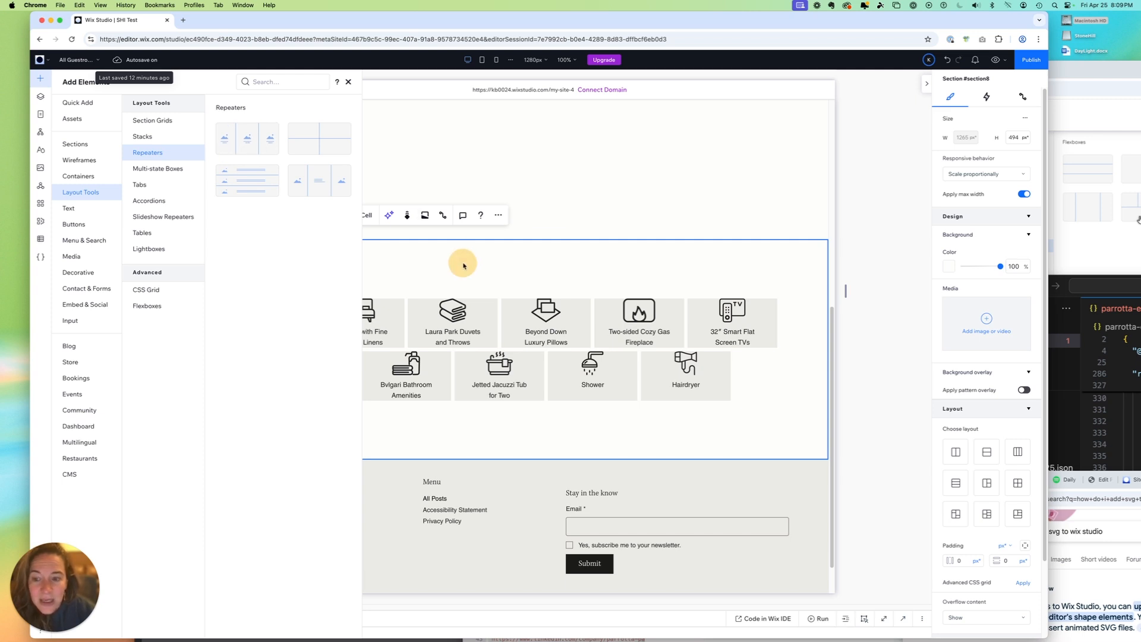
Step: Set the background fill of the amenities repeater's items to the off-white theme Color 1
{"action": "left_click", "coordinate": [425, 291]}
{"action": "left_click", "coordinate": [397, 308]}
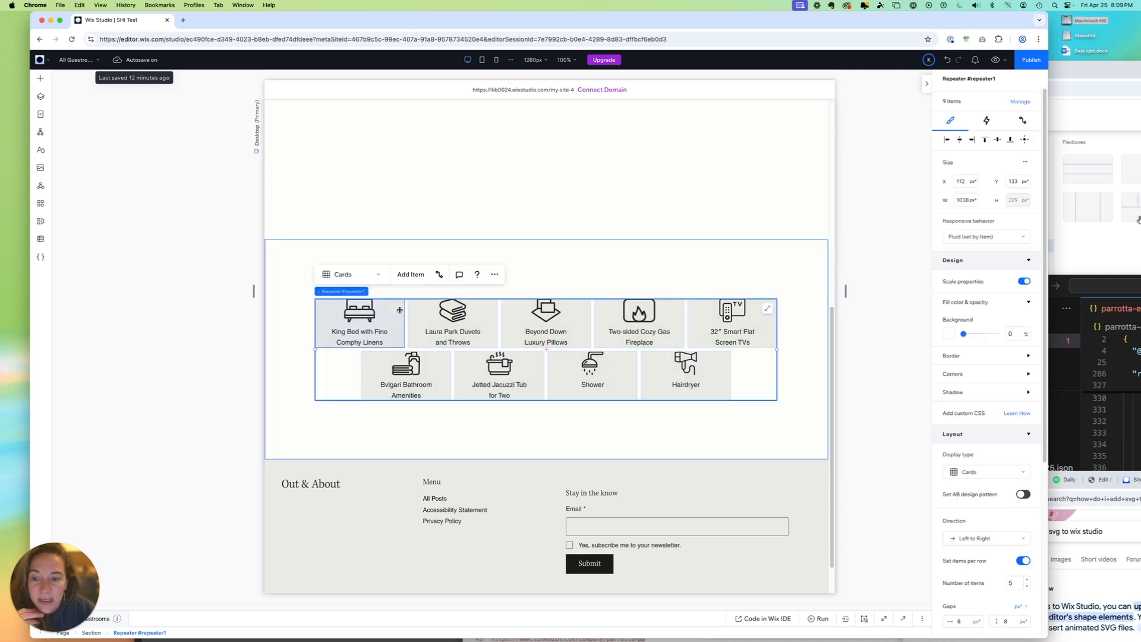
{"action": "left_click", "coordinate": [398, 309]}
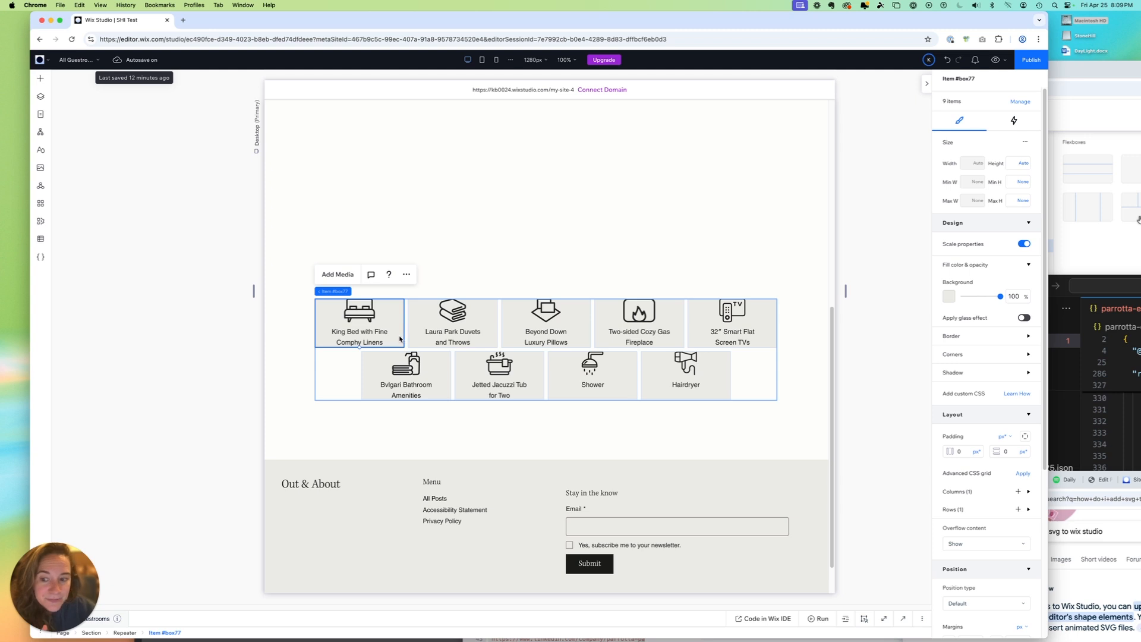
{"action": "left_click", "coordinate": [949, 298]}
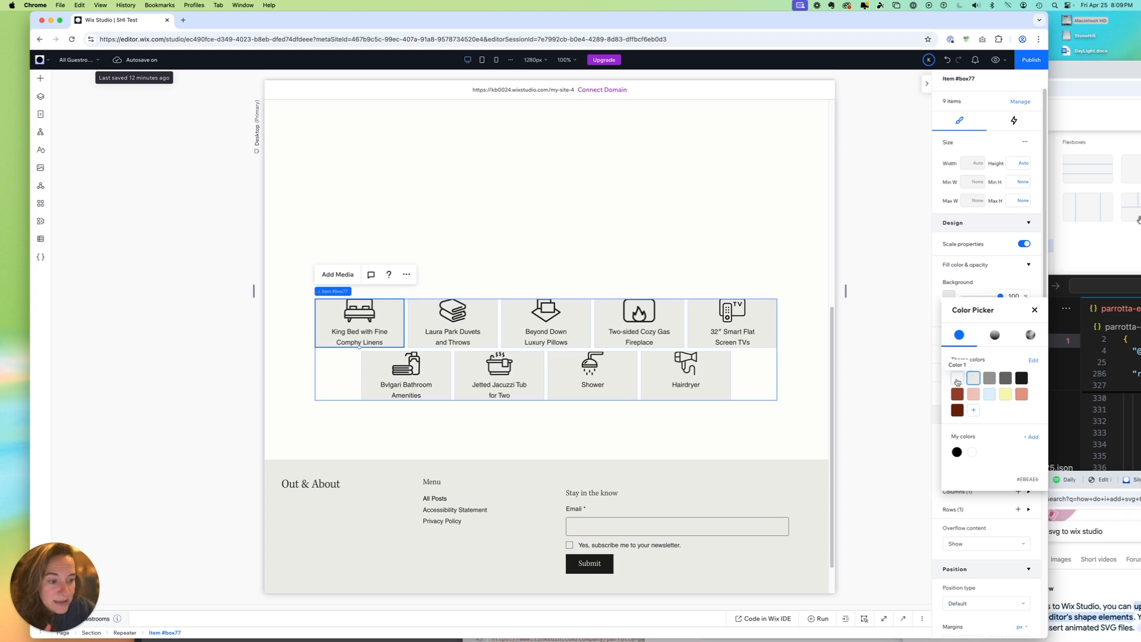
{"action": "left_click", "coordinate": [971, 453]}
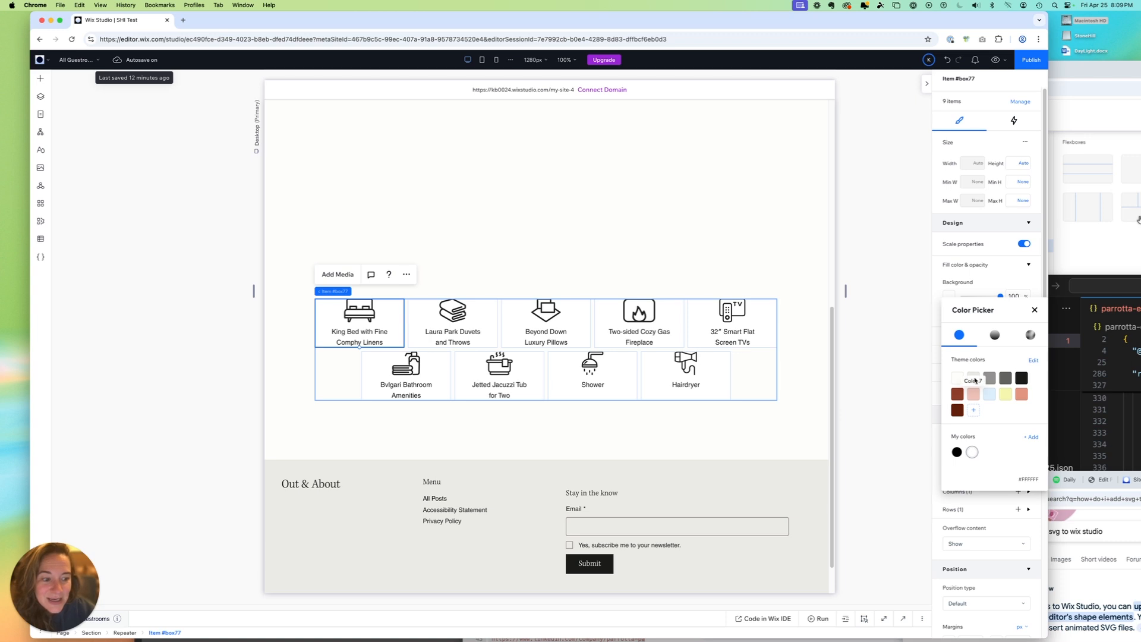
{"action": "left_click", "coordinate": [989, 394]}
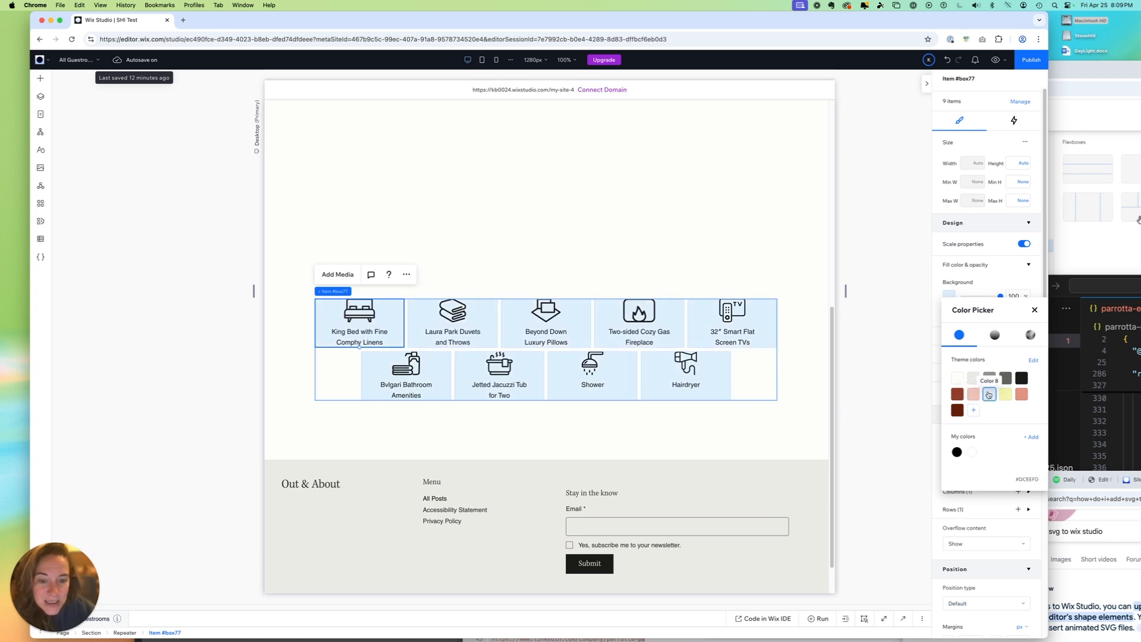
{"action": "left_click", "coordinate": [958, 378]}
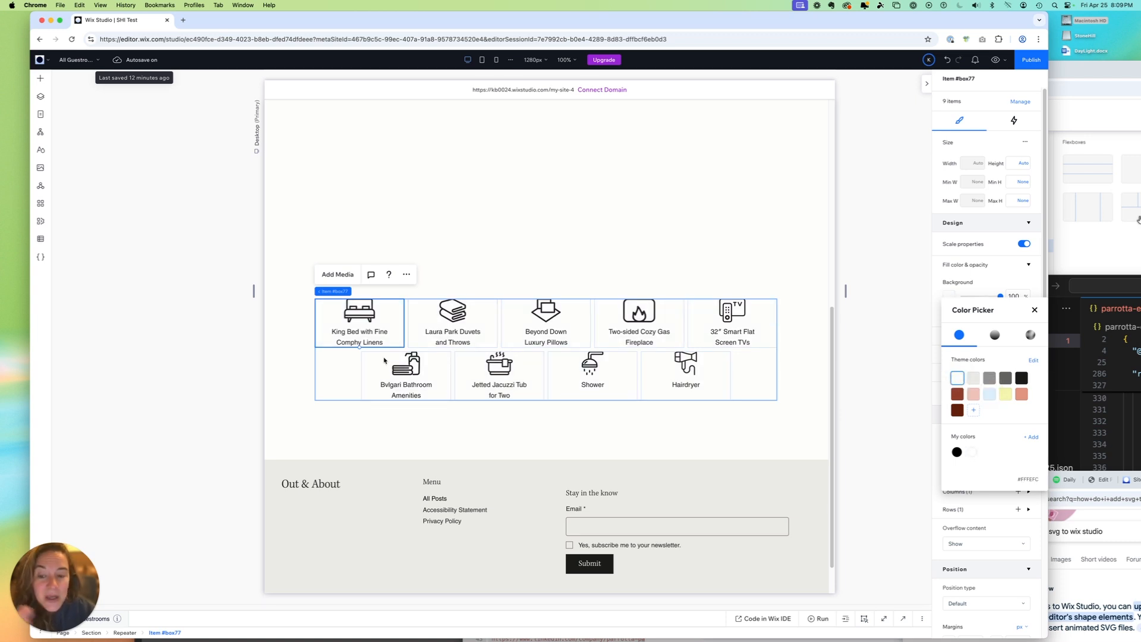
{"action": "left_click", "coordinate": [315, 437]}
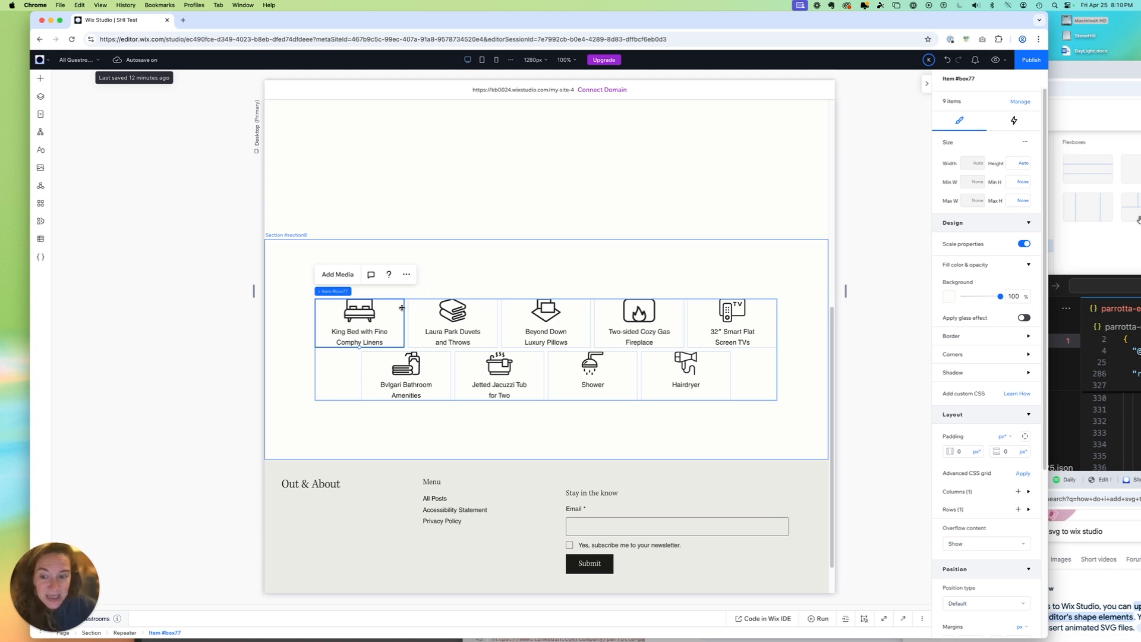
Step: Switch to Adobe Illustrator and reposition the amenities-icons.ai window so more of the icon artboards fit in view
{"action": "left_click", "coordinate": [369, 315]}
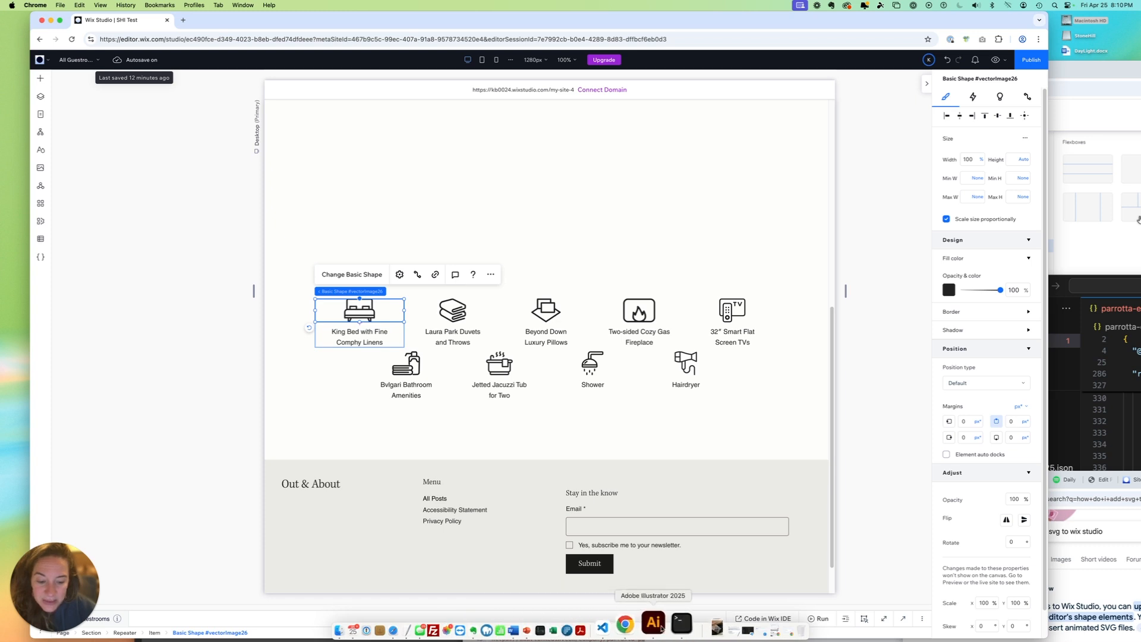
{"action": "left_click", "coordinate": [653, 623]}
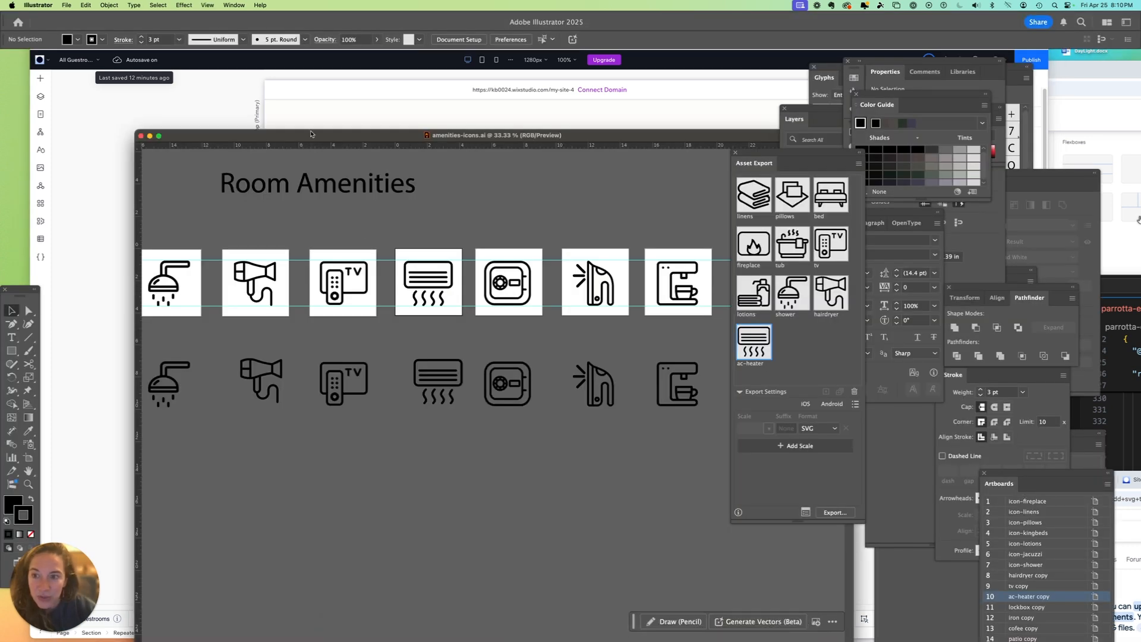
{"action": "left_click_drag", "start_coordinate": [311, 135], "coordinate": [230, 57]}
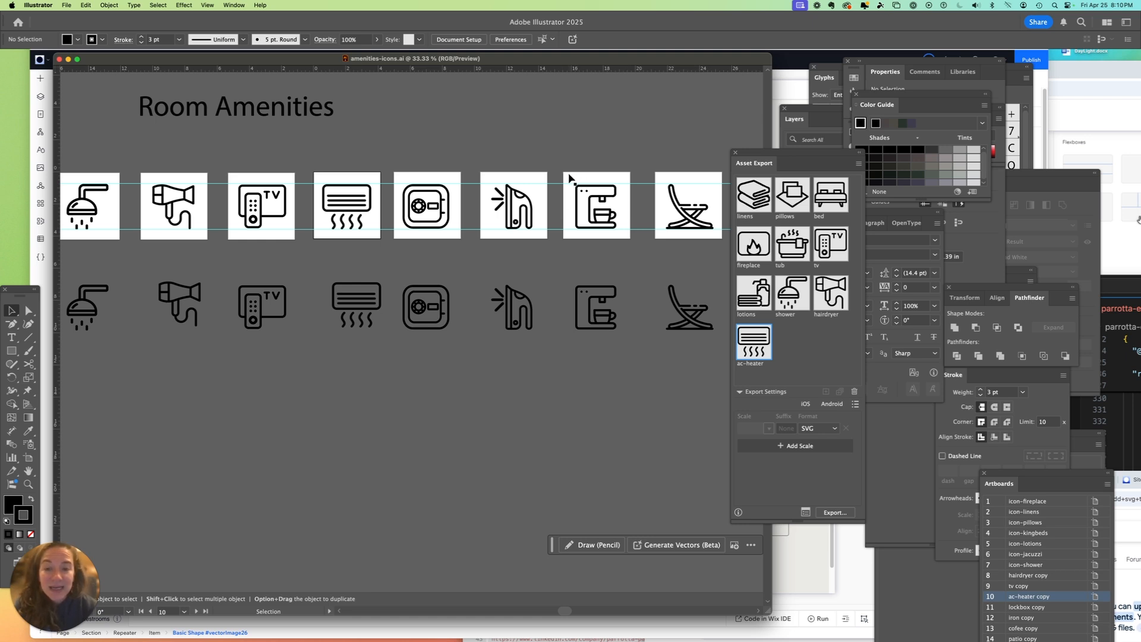
{"action": "key", "text": "shift+o"}
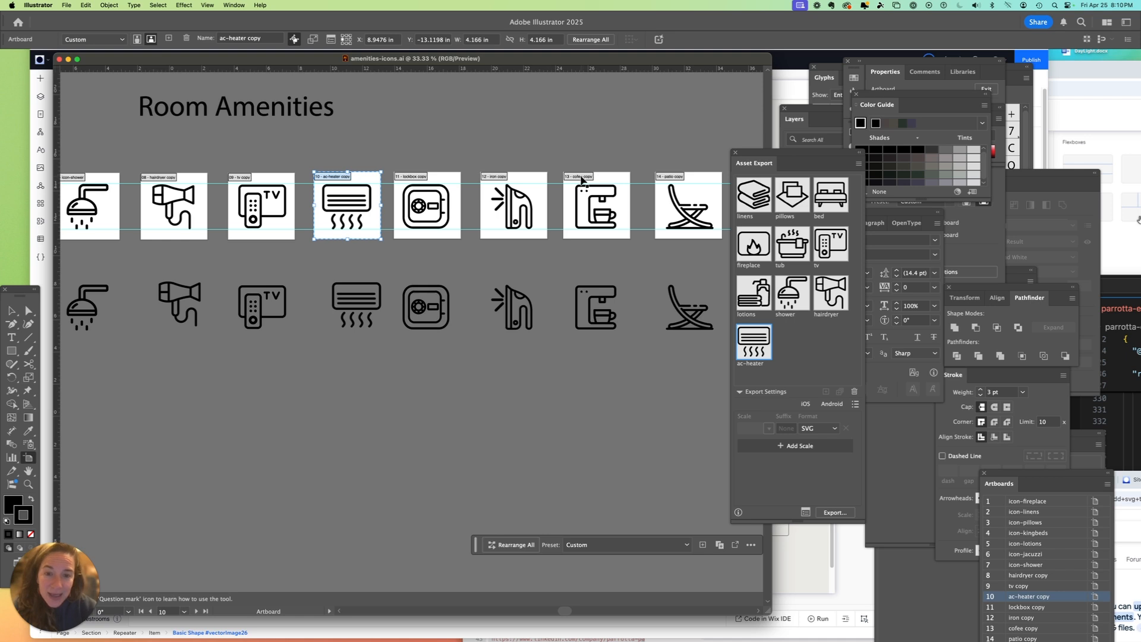
{"action": "left_click", "coordinate": [67, 5]}
{"action": "mouse_move", "coordinate": [96, 215]}
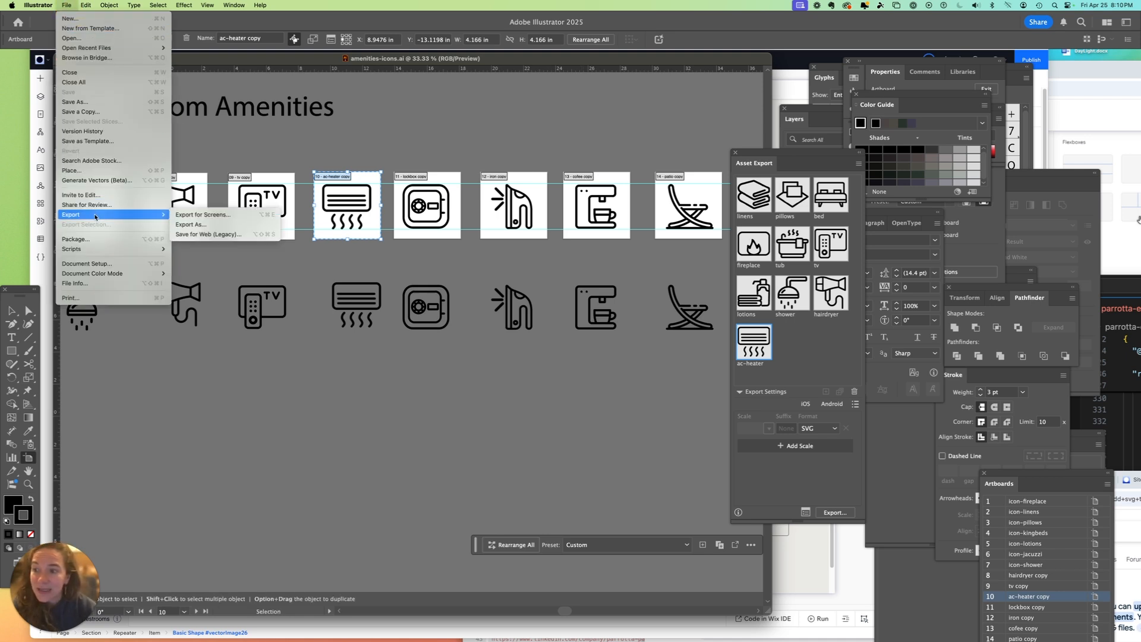
{"action": "left_click", "coordinate": [199, 224]}
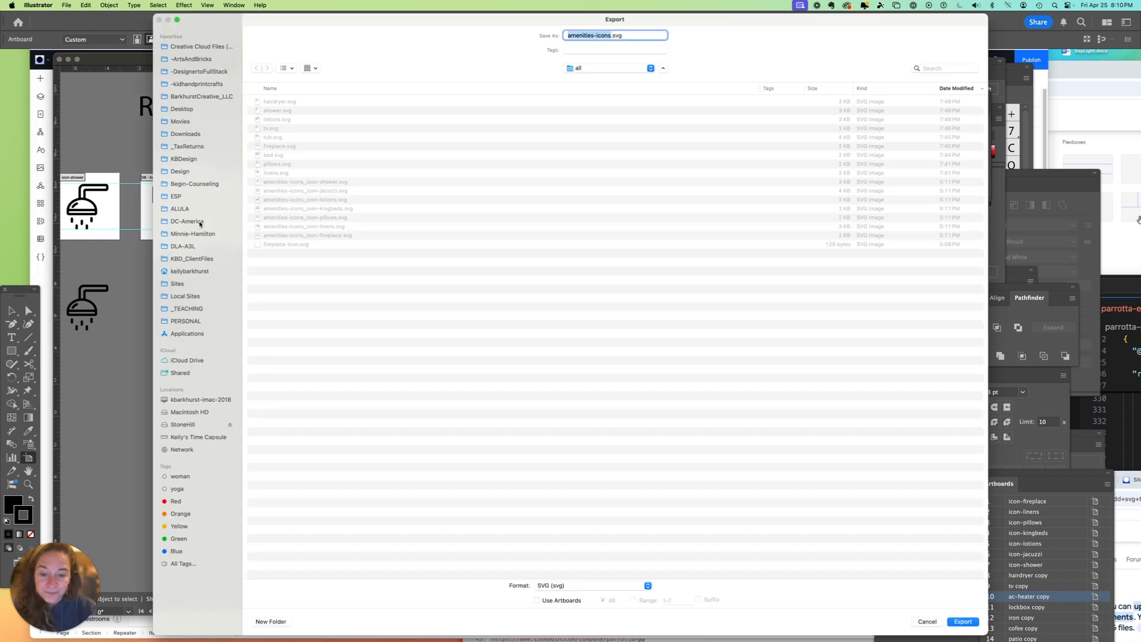
{"action": "left_click", "coordinate": [536, 601]}
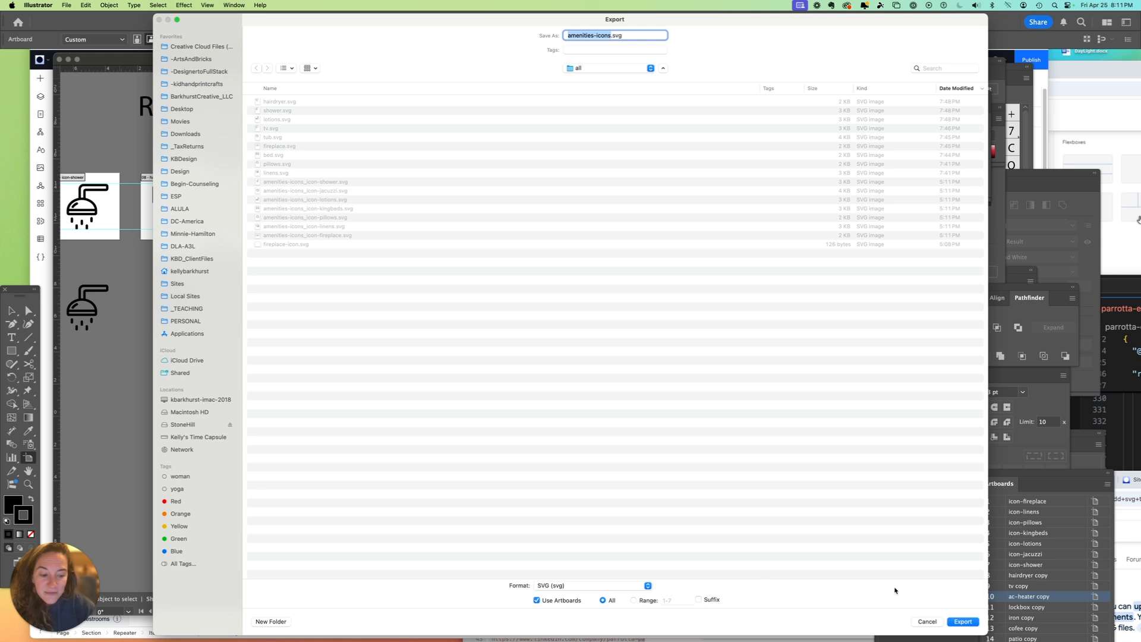
{"action": "left_click", "coordinate": [927, 622]}
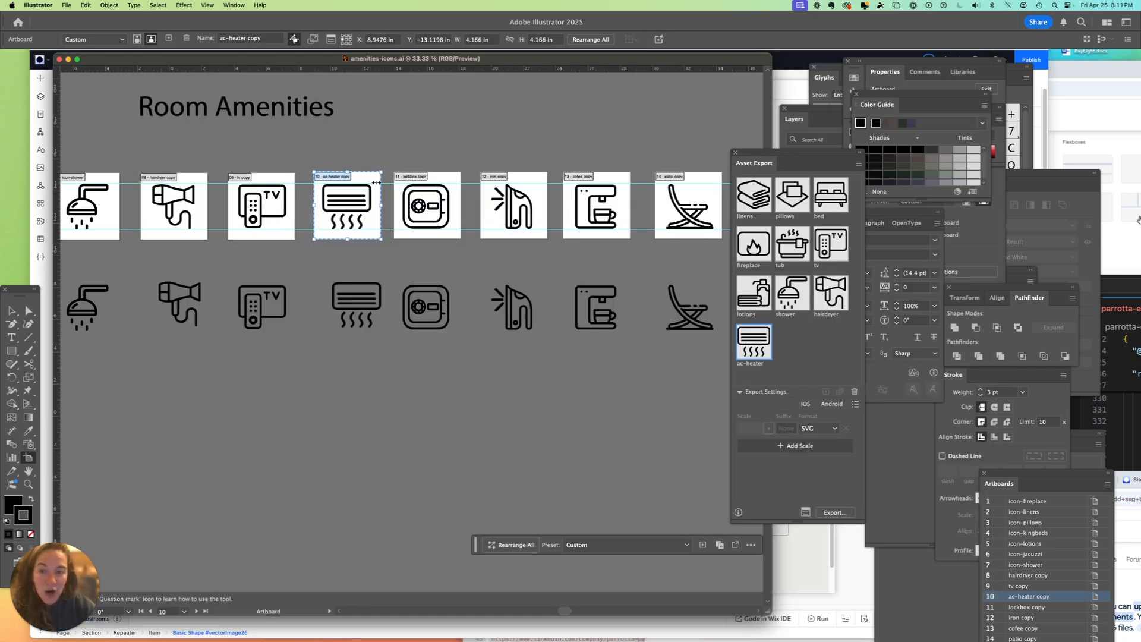
{"action": "left_click", "coordinate": [25, 310]}
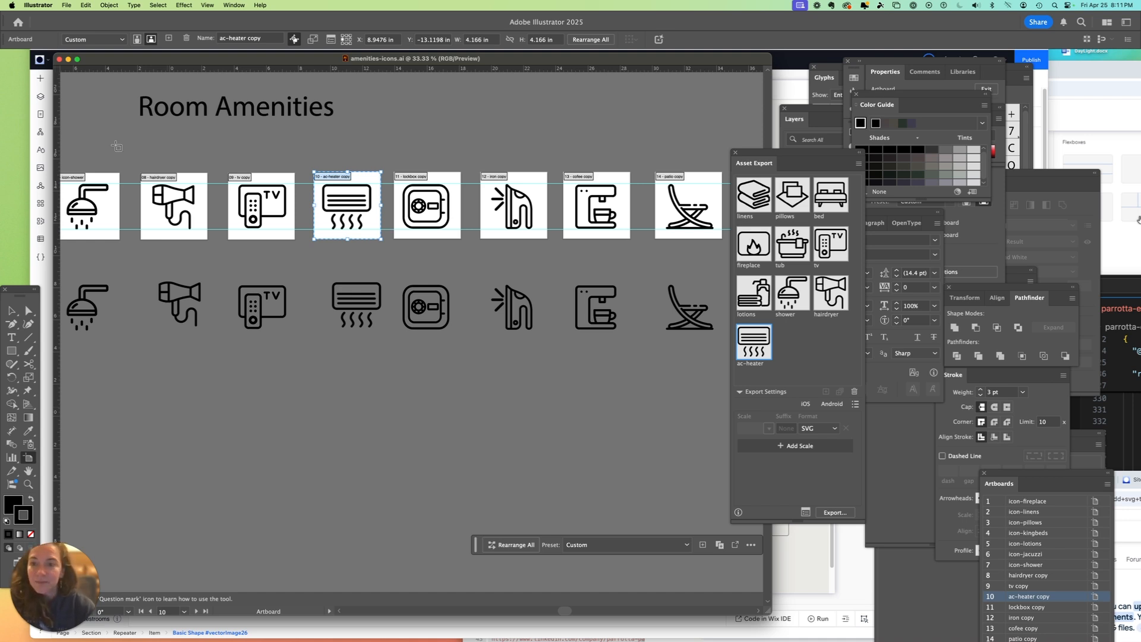
{"action": "left_click", "coordinate": [12, 310]}
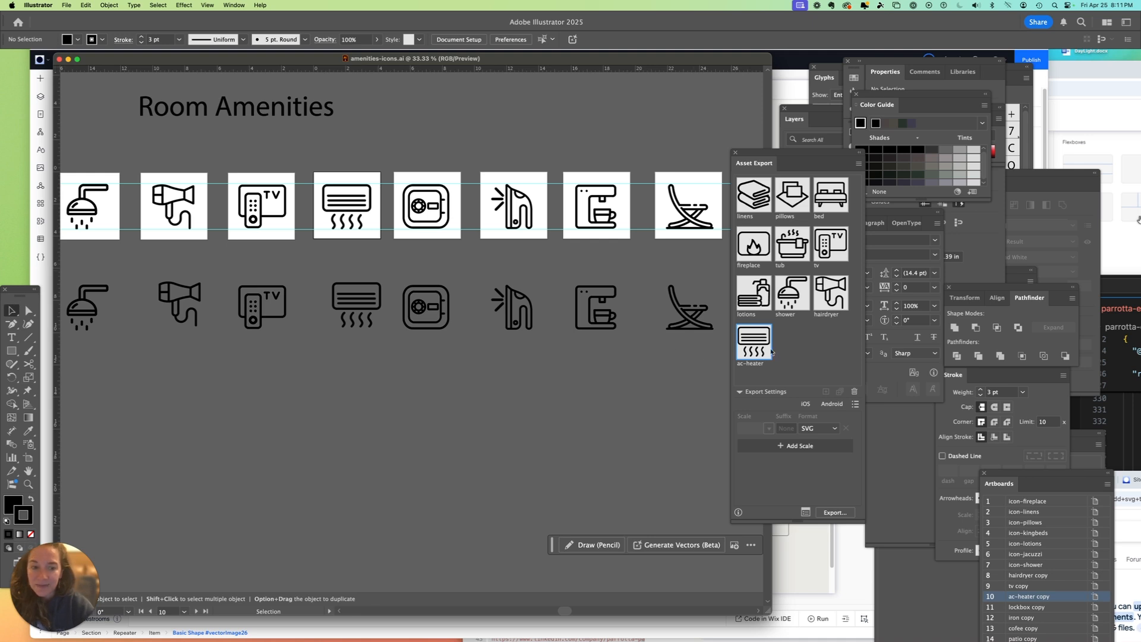
Step: Collect the lockbox icon for export as a single asset and name the asset "lockbox"
{"action": "left_click", "coordinate": [408, 202]}
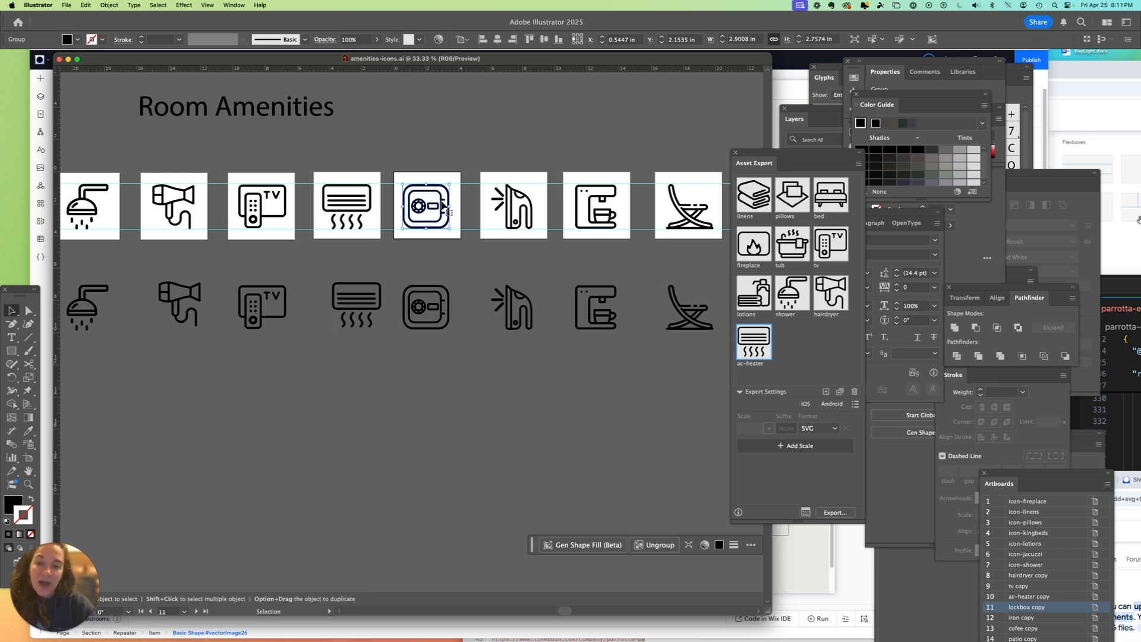
{"action": "right_click", "coordinate": [443, 208]}
{"action": "mouse_move", "coordinate": [492, 415]}
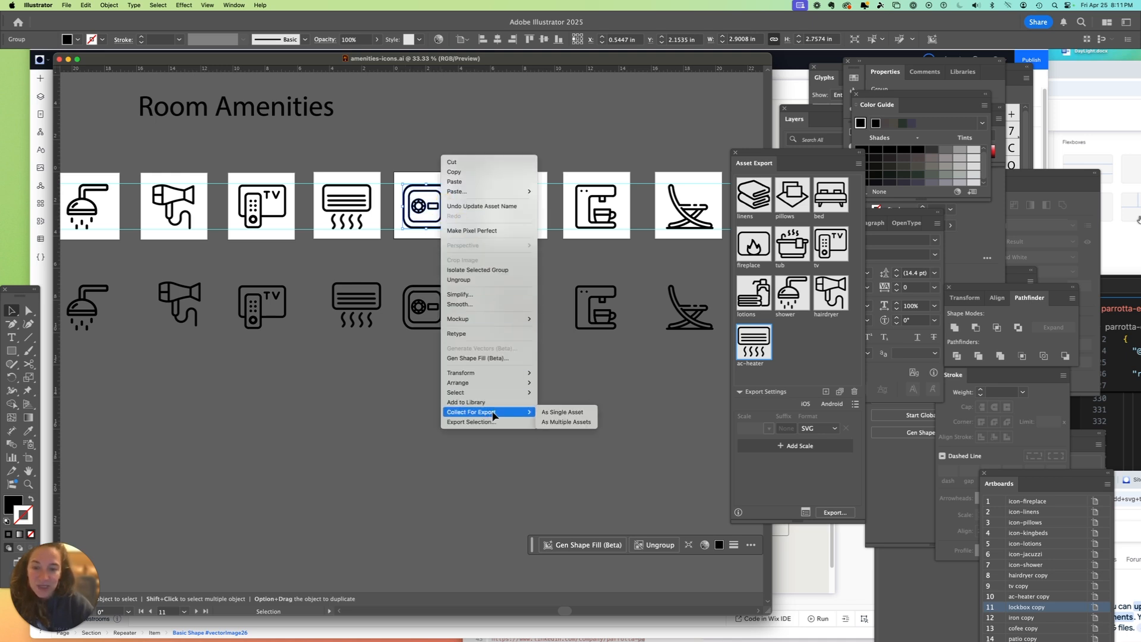
{"action": "left_click", "coordinate": [554, 414]}
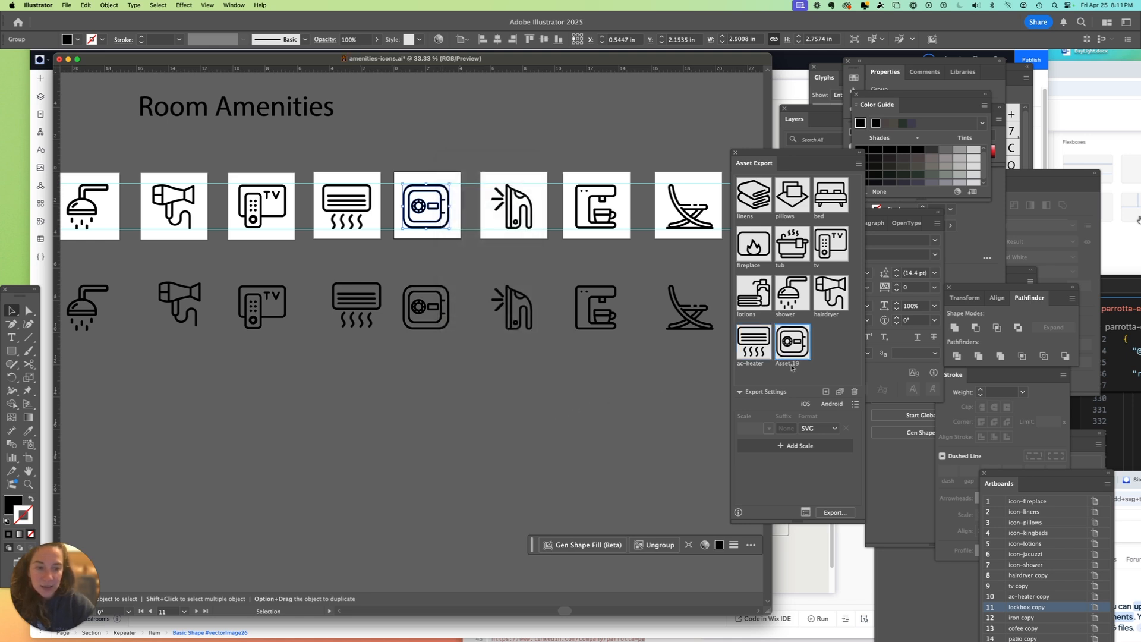
{"action": "double_click", "coordinate": [788, 363]}
{"action": "type", "text": "lockbox"}
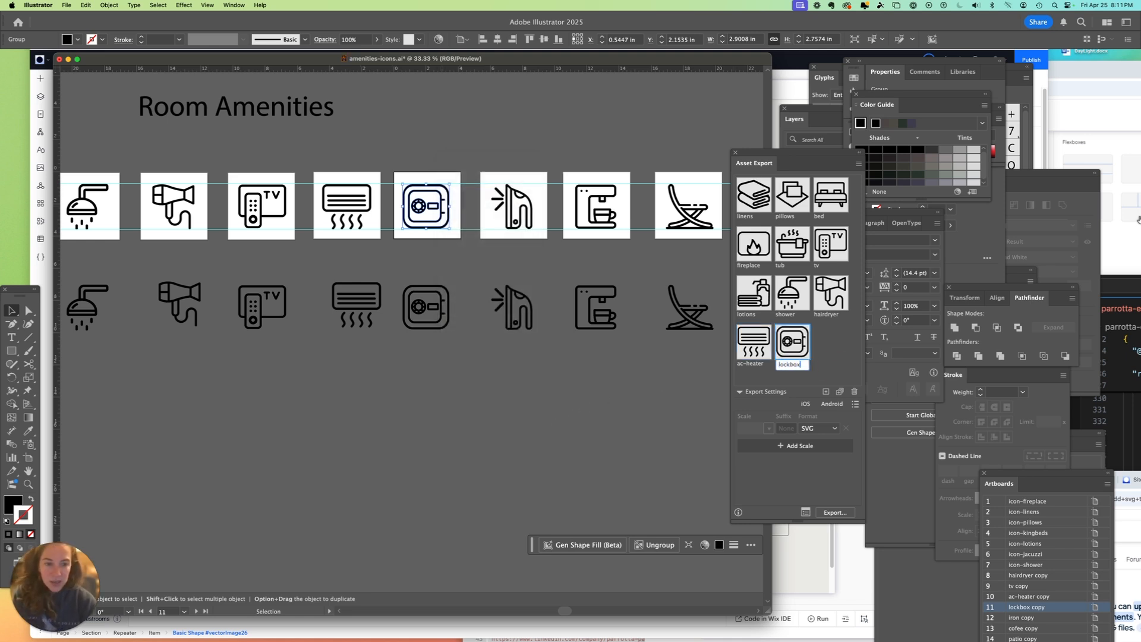
{"action": "key", "text": "Return"}
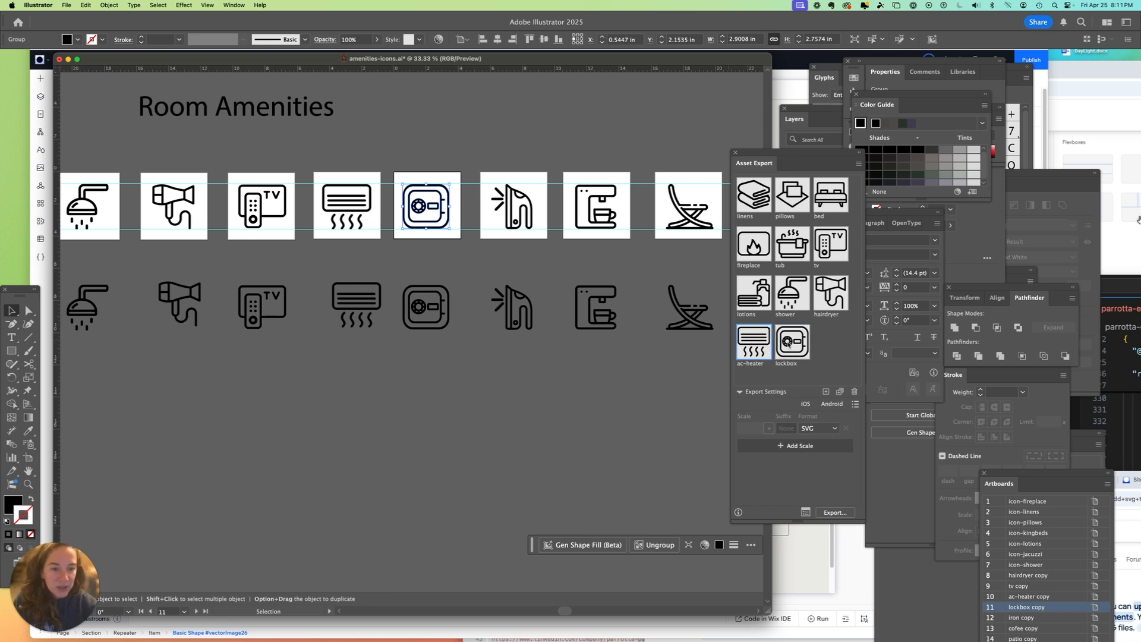
Step: Export the ac-heater and lockbox assets as SVG files into the "all" folder
{"action": "left_click", "coordinate": [787, 341], "text": "shift"}
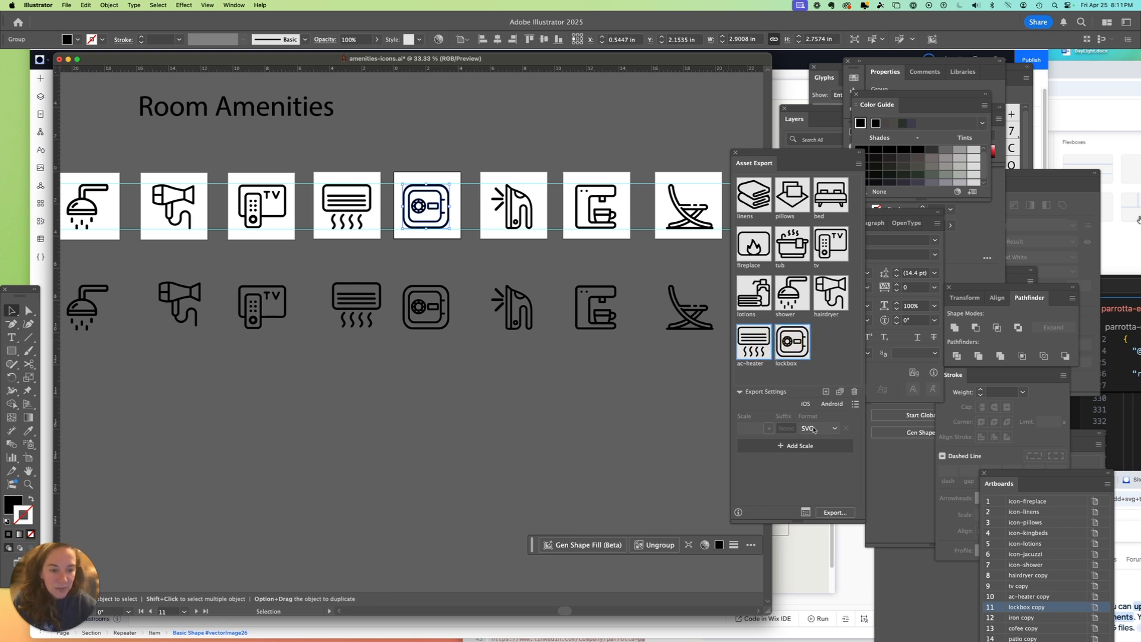
{"action": "left_click", "coordinate": [838, 513]}
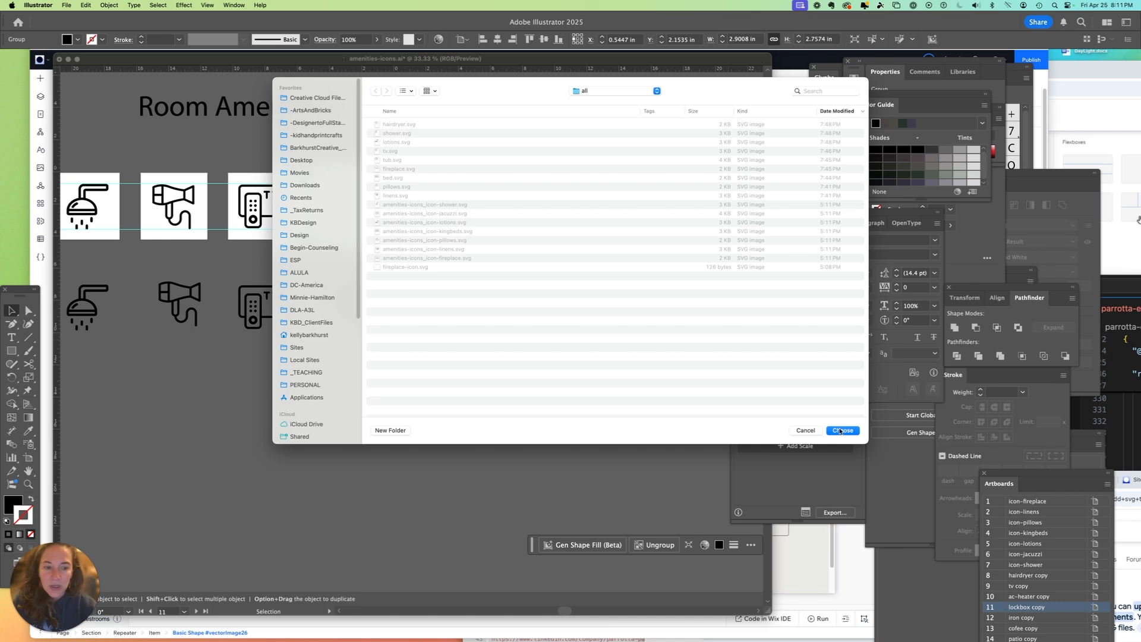
{"action": "left_click", "coordinate": [841, 431]}
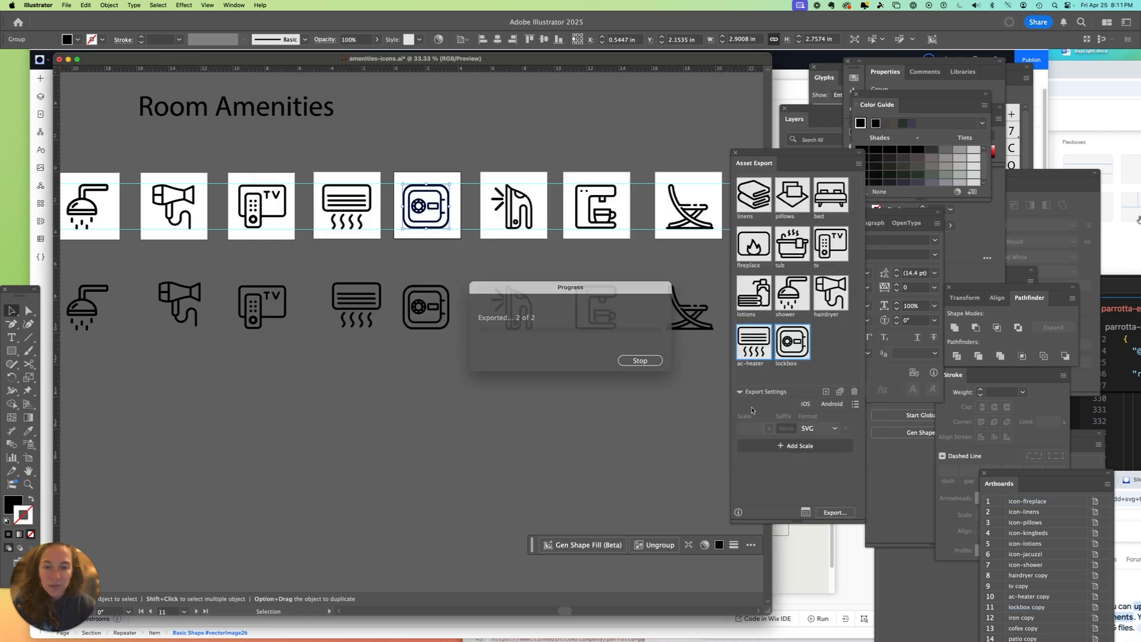
Step: Switch back to Wix Studio and upload lockbox.svg and ac-heater.svg to the site files through the Hairdryer item's media chooser
{"action": "left_click_drag", "start_coordinate": [302, 61], "coordinate": [306, 349]}
{"action": "left_click", "coordinate": [221, 191]}
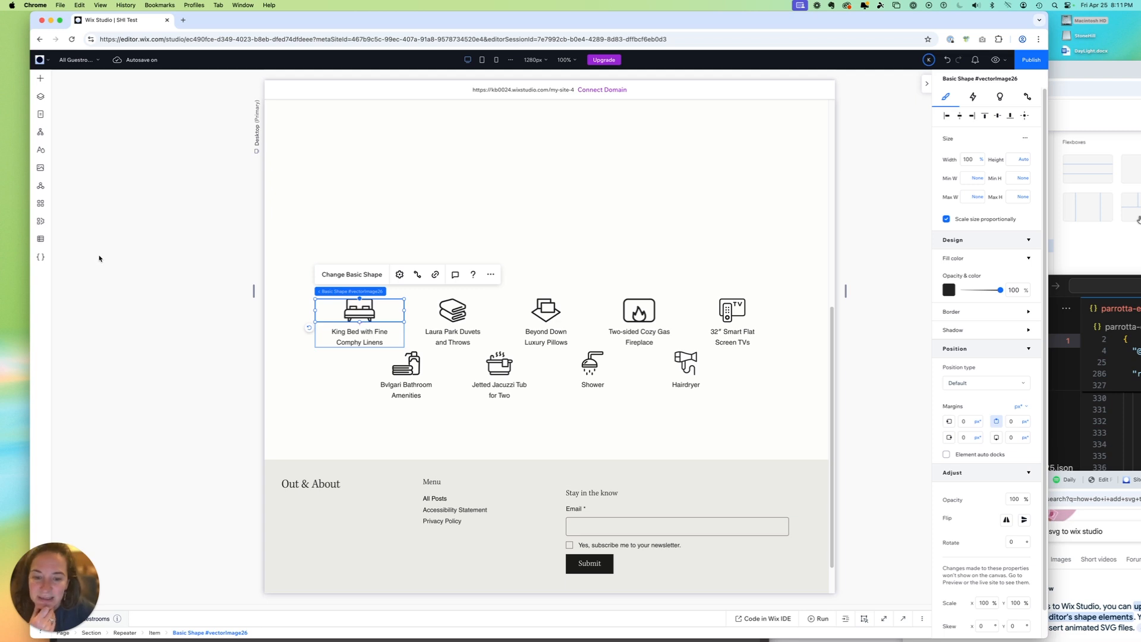
{"action": "left_click", "coordinate": [725, 386]}
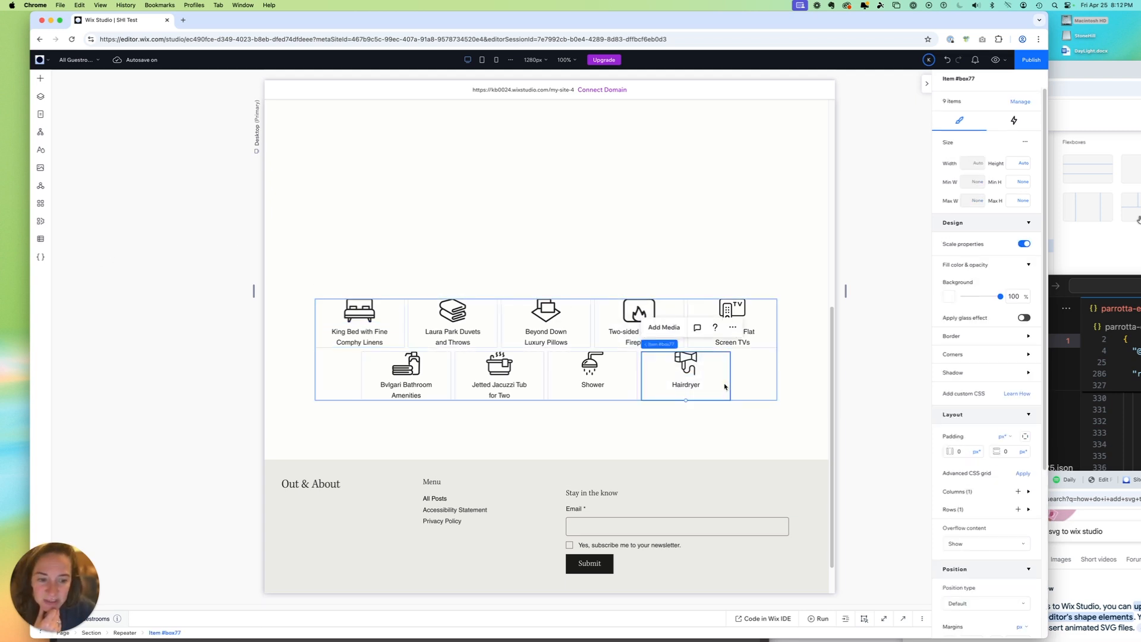
{"action": "left_click", "coordinate": [661, 329]}
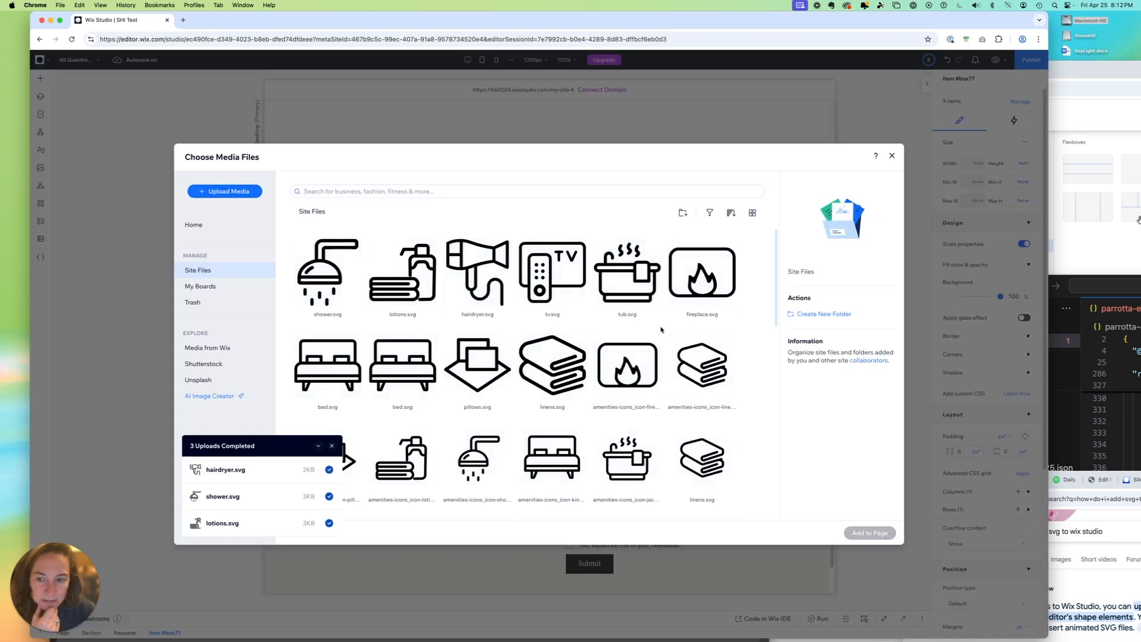
{"action": "left_click", "coordinate": [232, 194]}
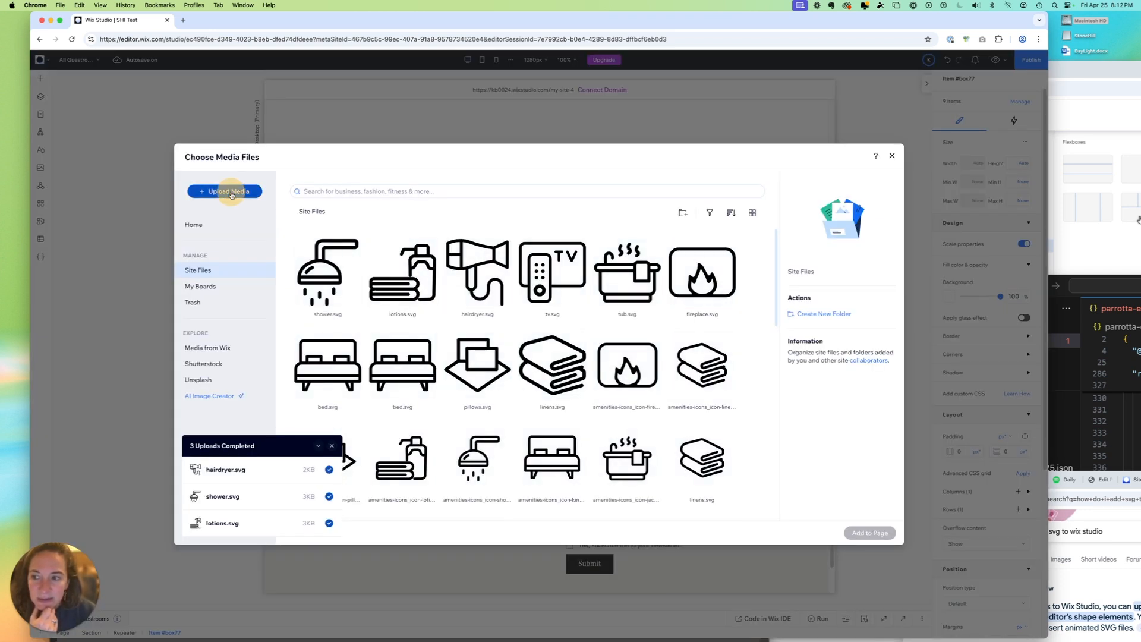
{"action": "left_click", "coordinate": [542, 357]}
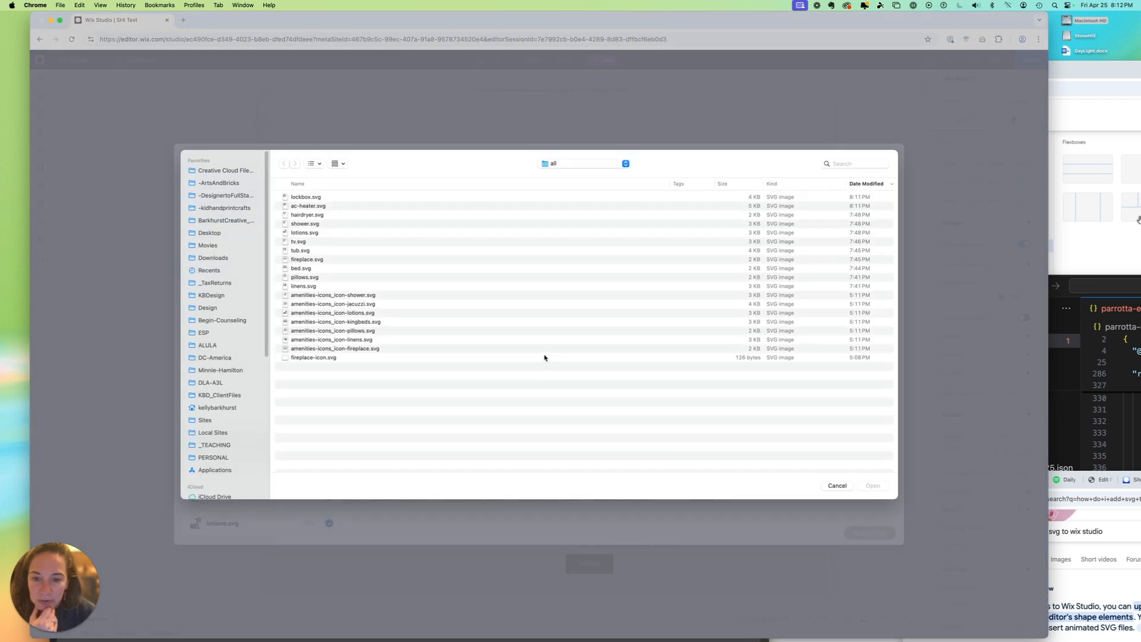
{"action": "left_click", "coordinate": [315, 198]}
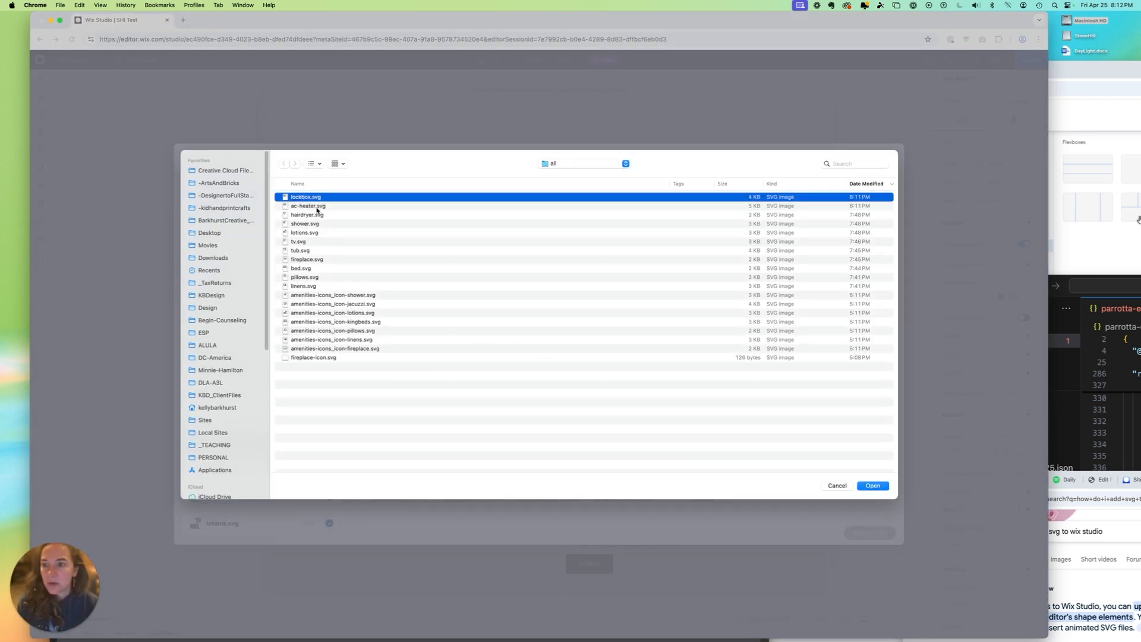
{"action": "left_click", "coordinate": [318, 206], "text": "shift"}
{"action": "left_click", "coordinate": [876, 484]}
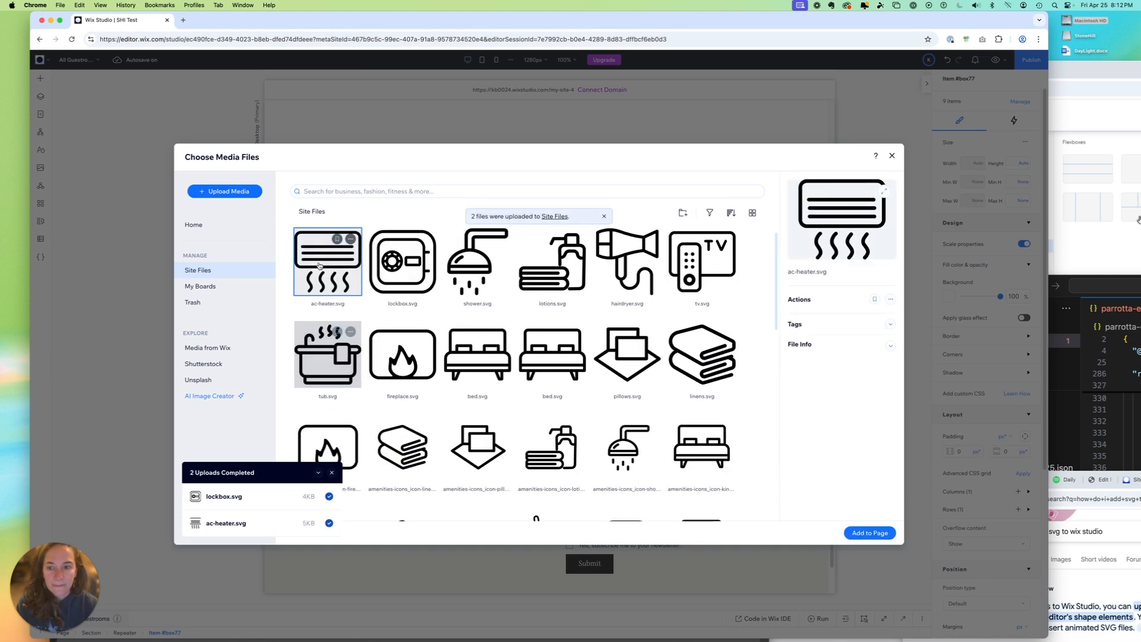
Step: Try adding ac-heater.svg as media to the Hairdryer repeater item and undo the insertion
{"action": "left_click", "coordinate": [869, 532]}
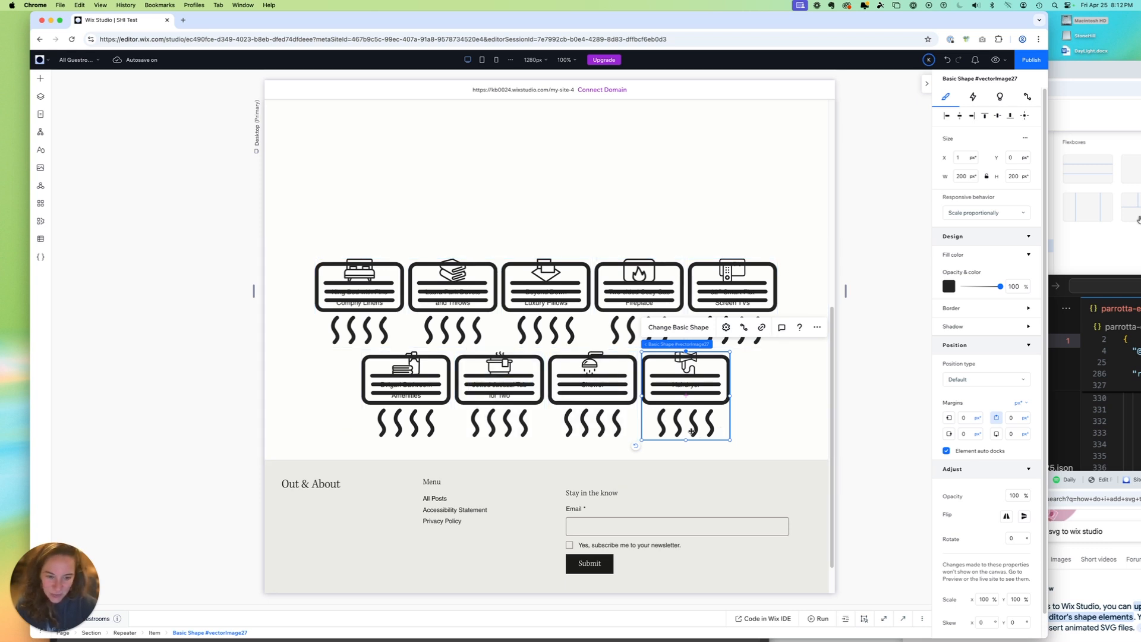
{"action": "key", "text": "super+z"}
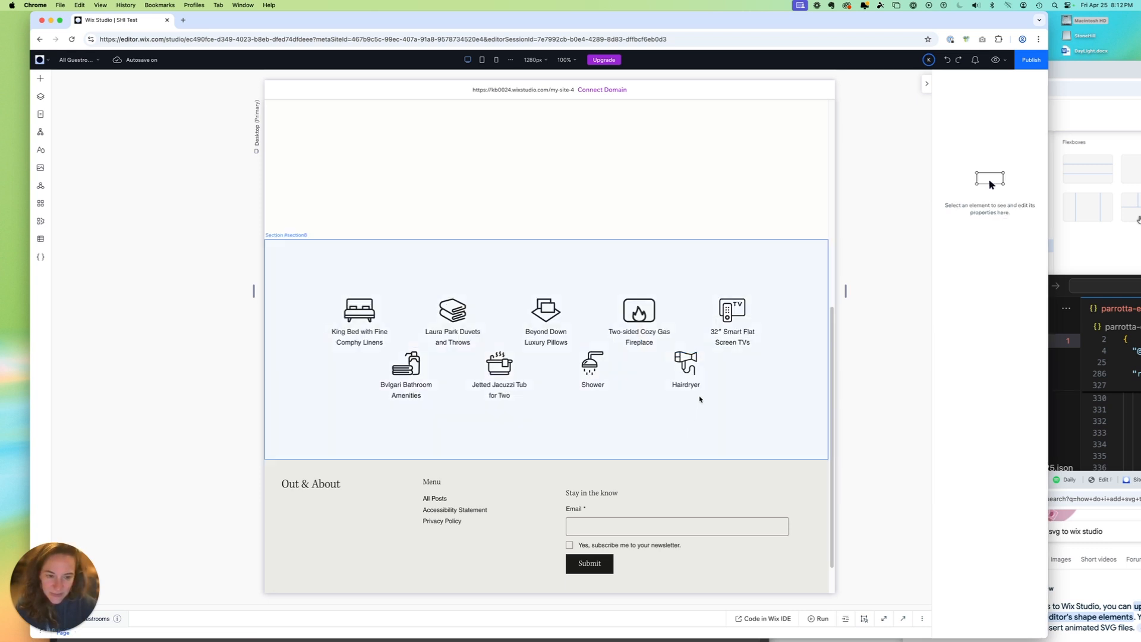
Step: Add one more item to the amenities repeater and select the icon inside the new last item
{"action": "left_click", "coordinate": [705, 370]}
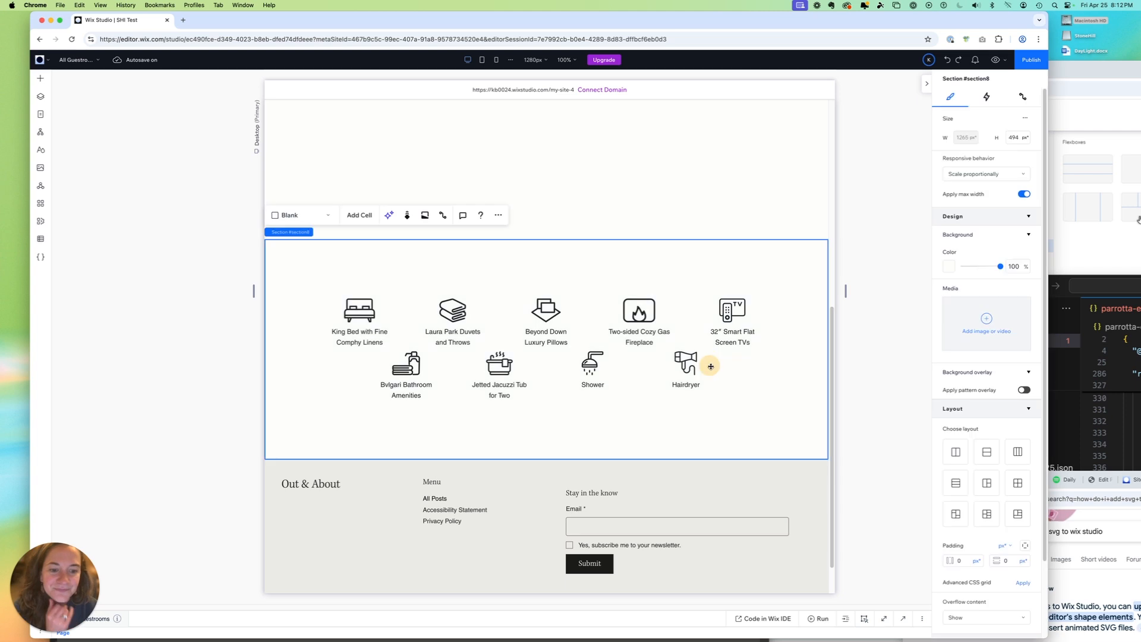
{"action": "left_click", "coordinate": [772, 392]}
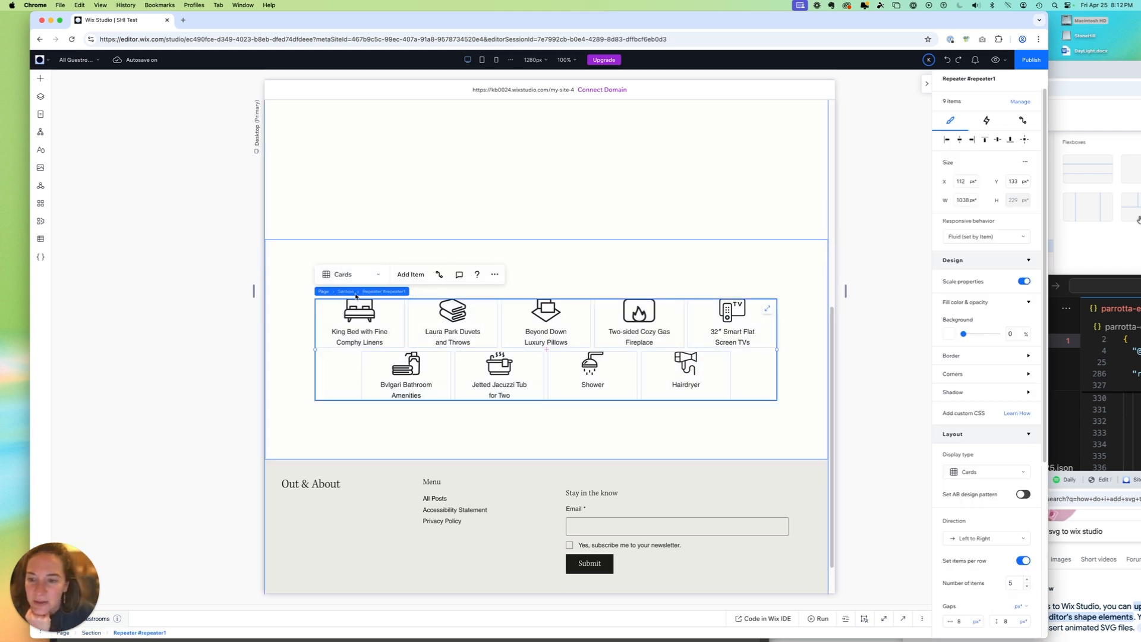
{"action": "left_click", "coordinate": [413, 277]}
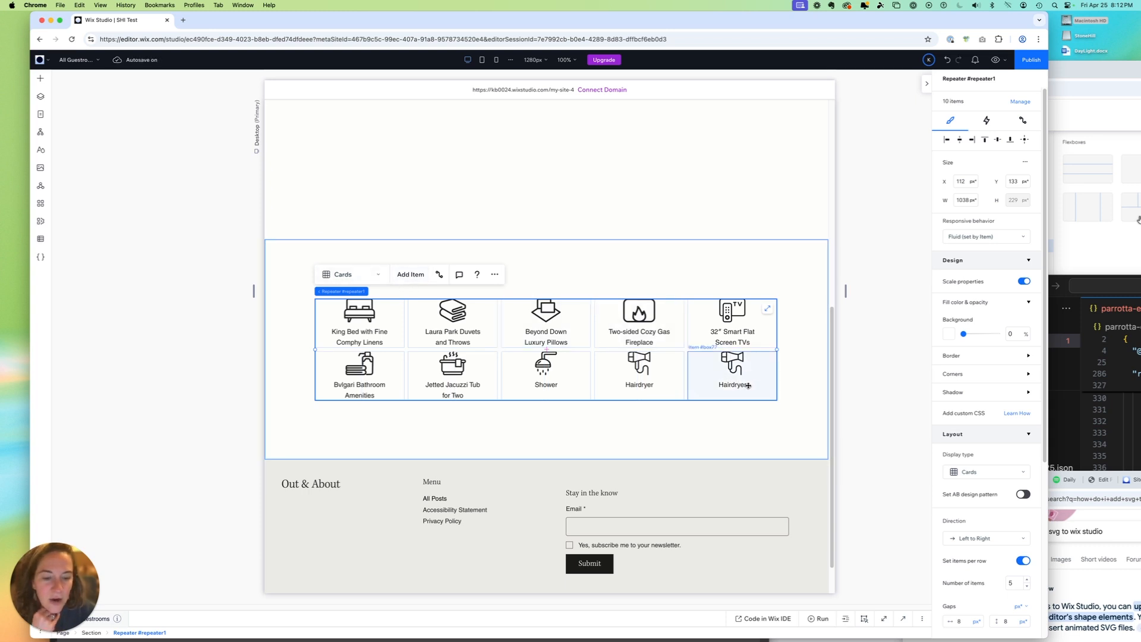
{"action": "left_click", "coordinate": [733, 364]}
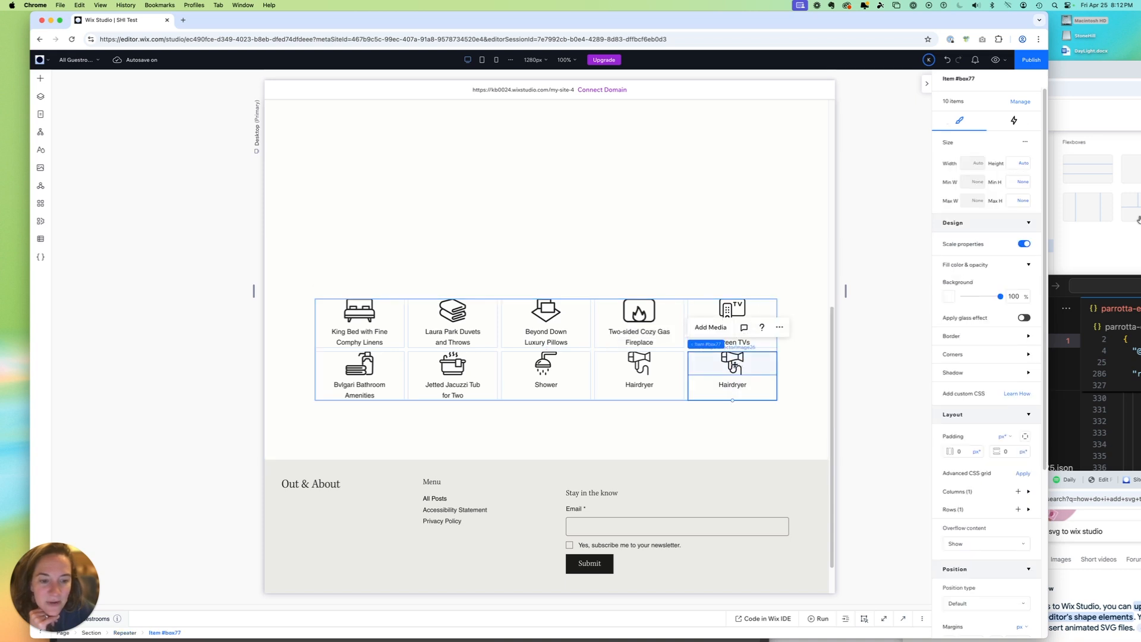
{"action": "left_click", "coordinate": [724, 361]}
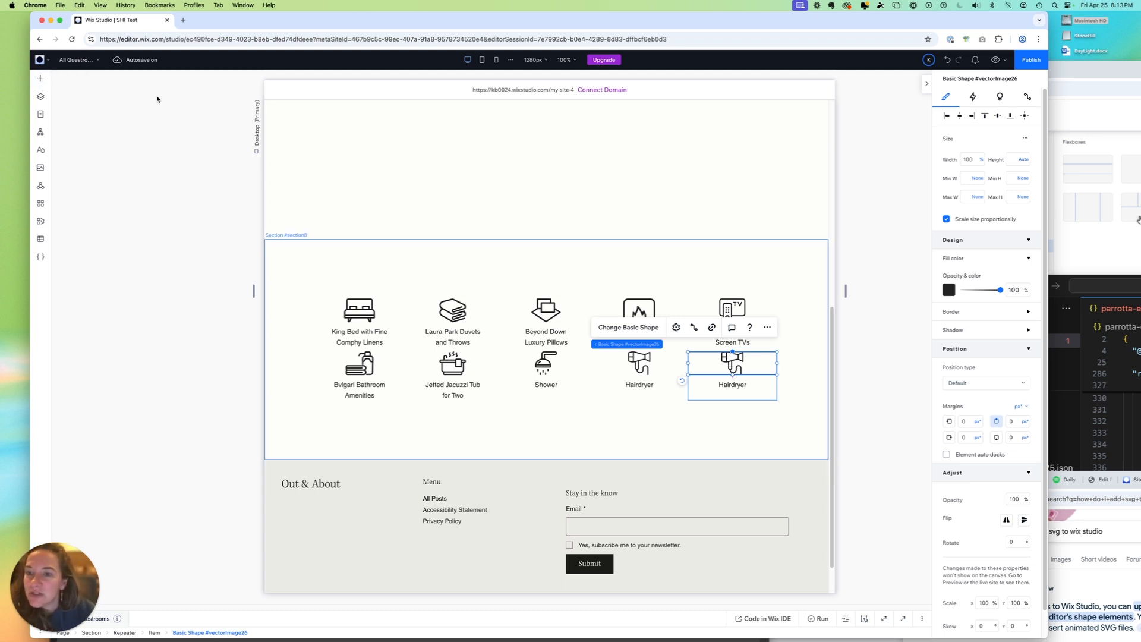
Step: Add an image element to the empty section grid cell above the amenities repeater
{"action": "left_click", "coordinate": [351, 170]}
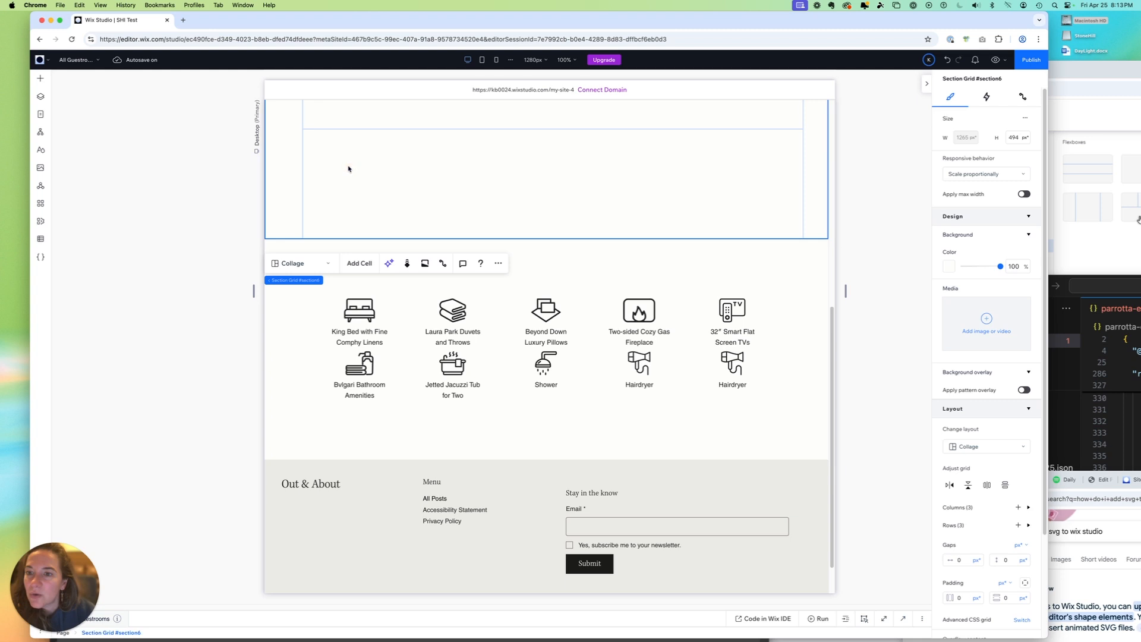
{"action": "left_click", "coordinate": [41, 82]}
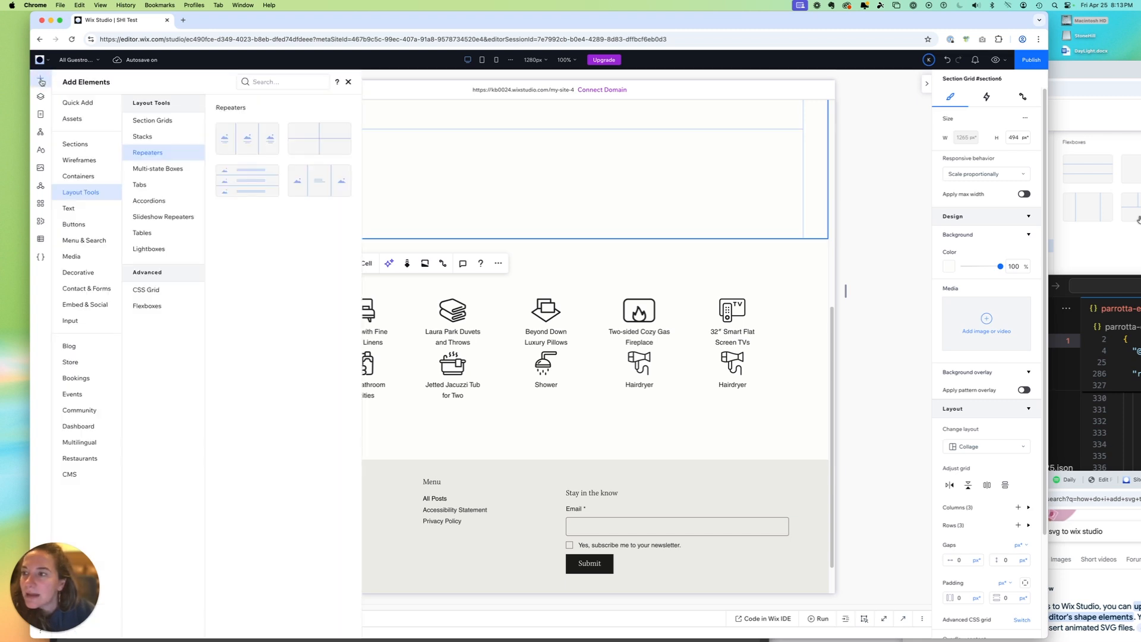
{"action": "left_click", "coordinate": [83, 107]}
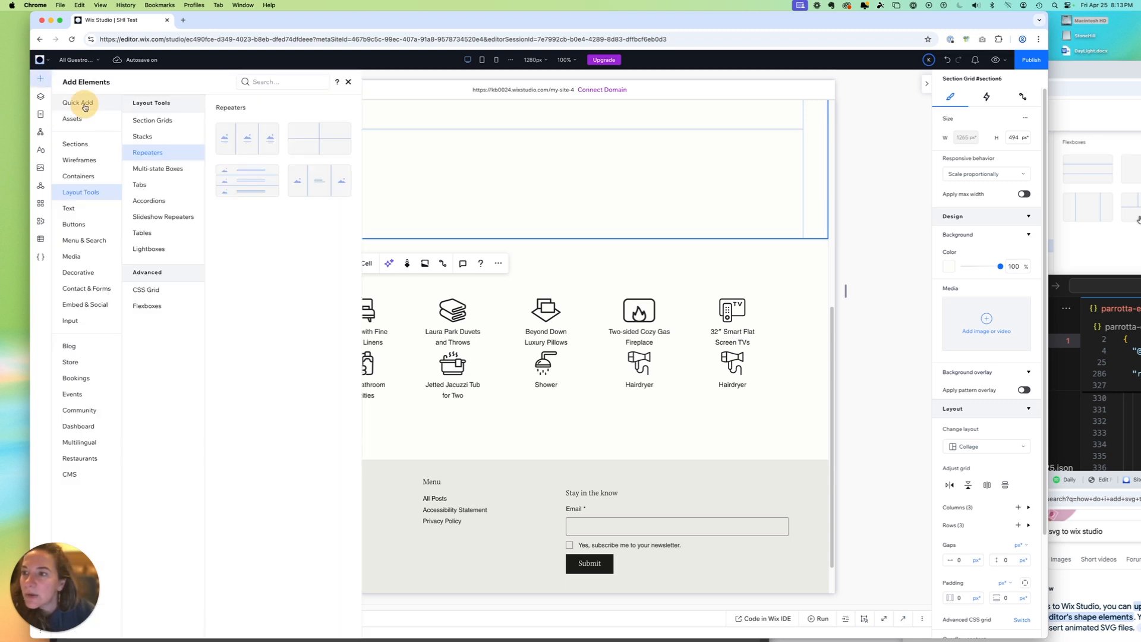
{"action": "left_click_drag", "start_coordinate": [366, 159], "coordinate": [447, 182]}
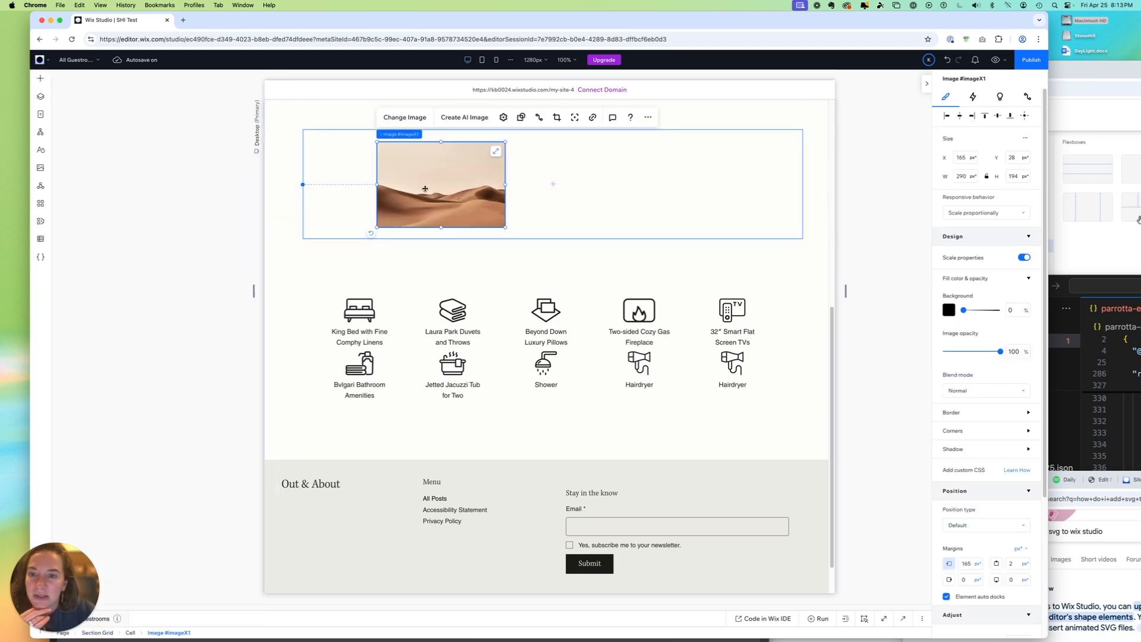
Step: Try to replace the placeholder dune image with ac-heater.svg from the site files, and delete the image element
{"action": "left_click", "coordinate": [402, 121]}
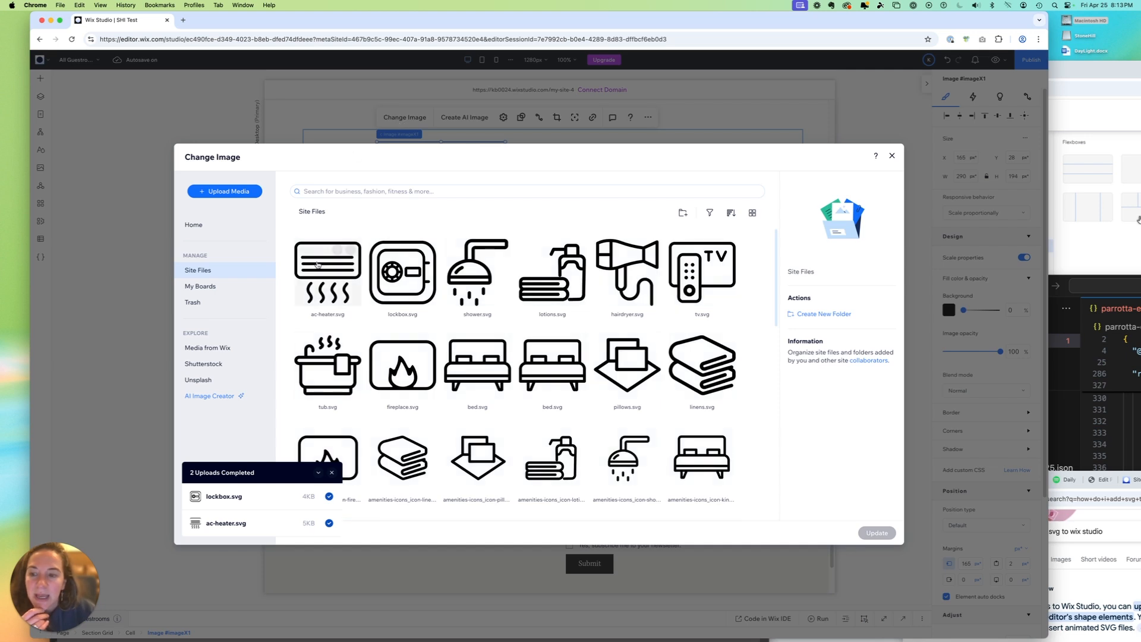
{"action": "left_click", "coordinate": [332, 279]}
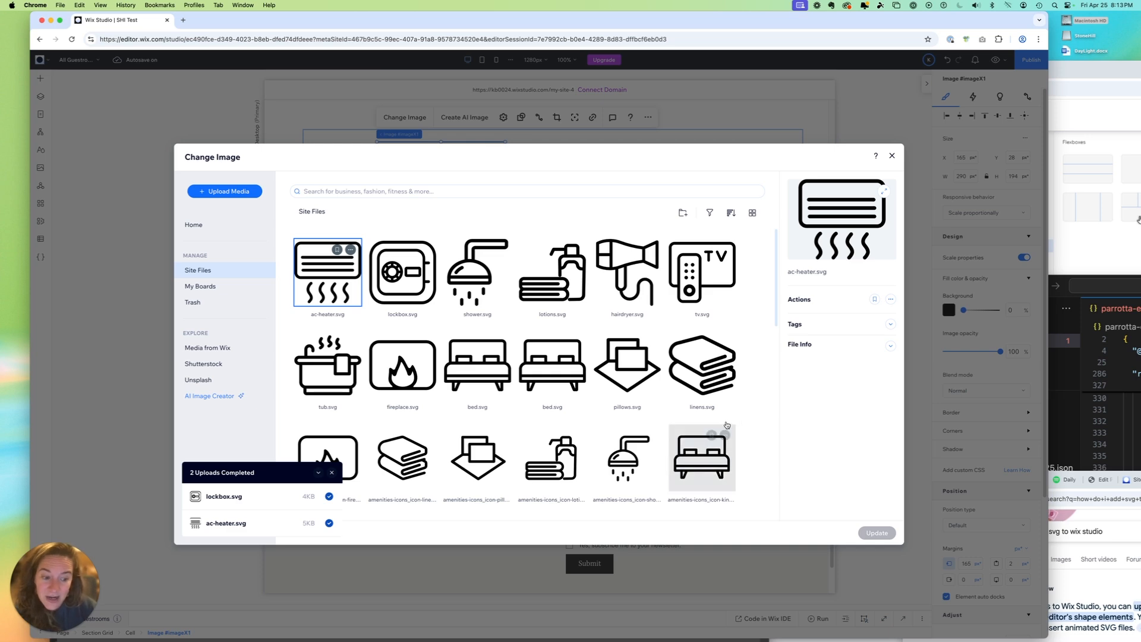
{"action": "left_click", "coordinate": [891, 156]}
{"action": "left_click", "coordinate": [445, 179]}
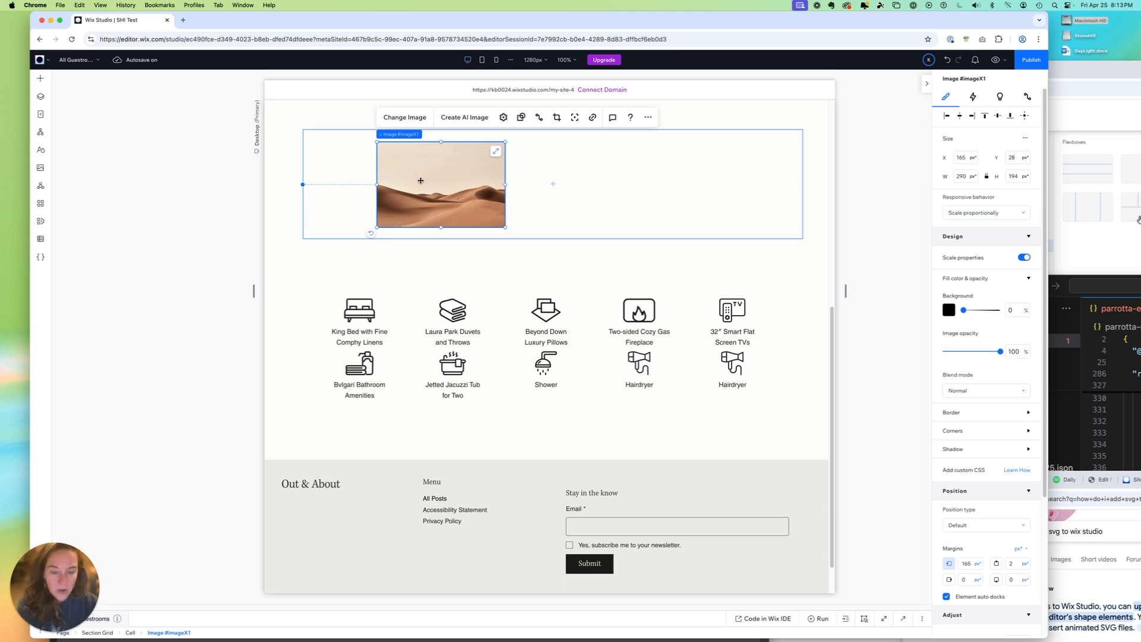
{"action": "key", "text": "Delete"}
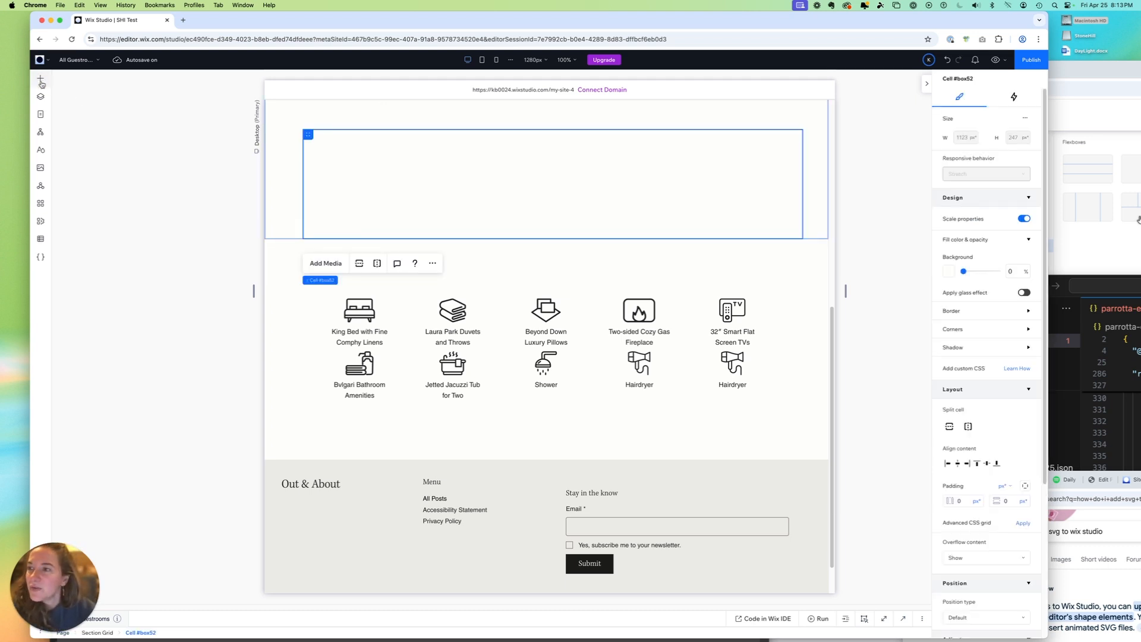
Step: Add a basic shape element to the empty section grid cell above the amenities repeater
{"action": "left_click", "coordinate": [41, 82]}
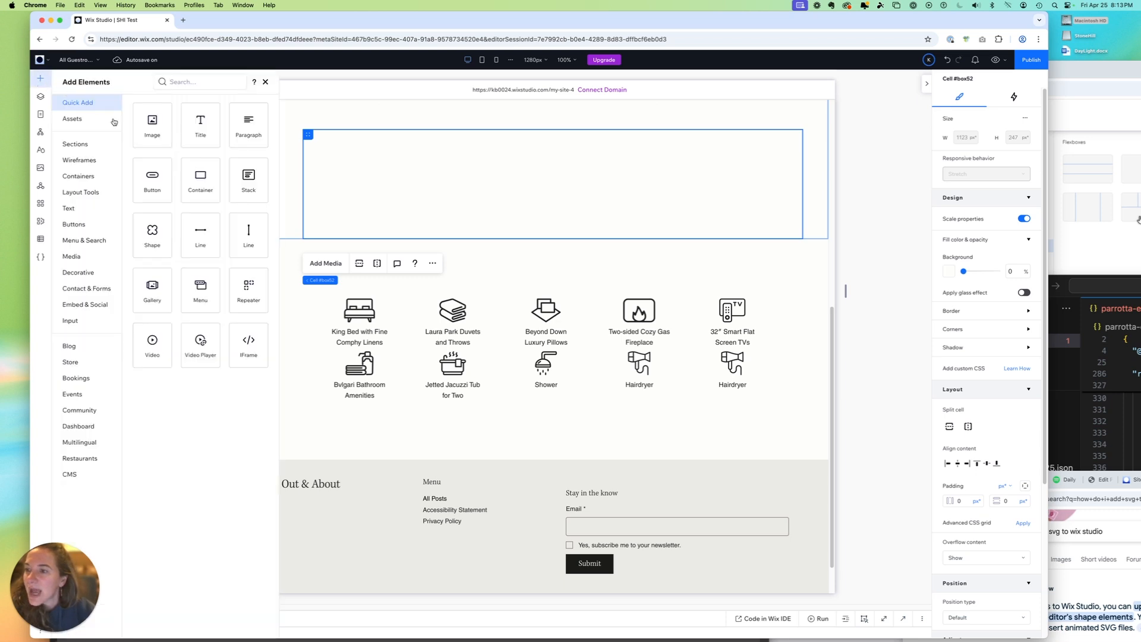
{"action": "left_click", "coordinate": [152, 239]}
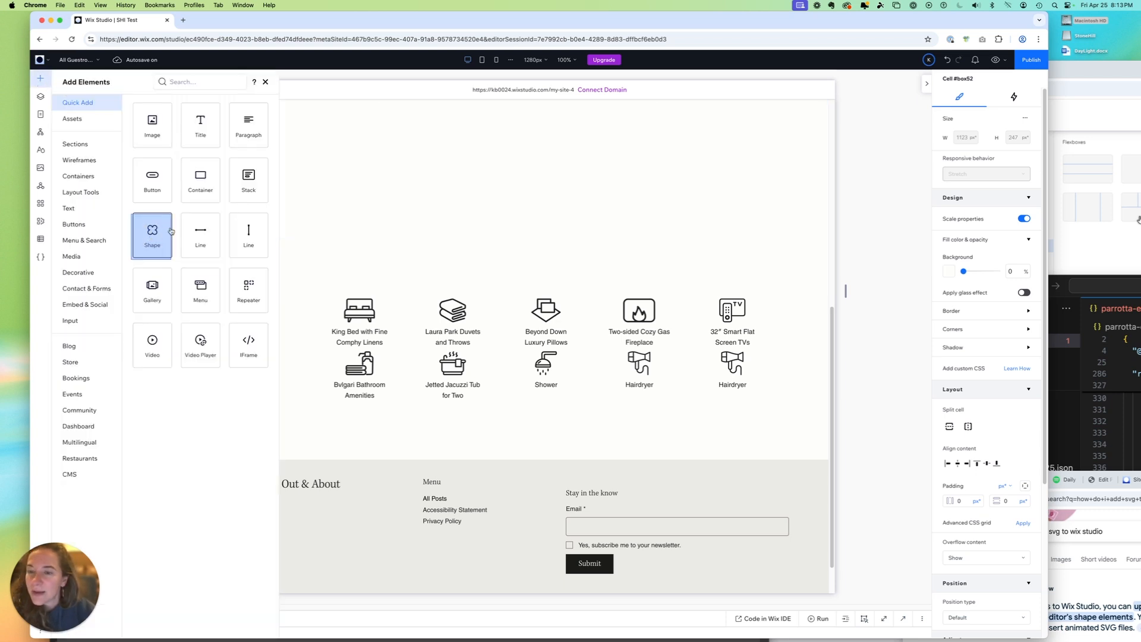
{"action": "left_click", "coordinate": [401, 185]}
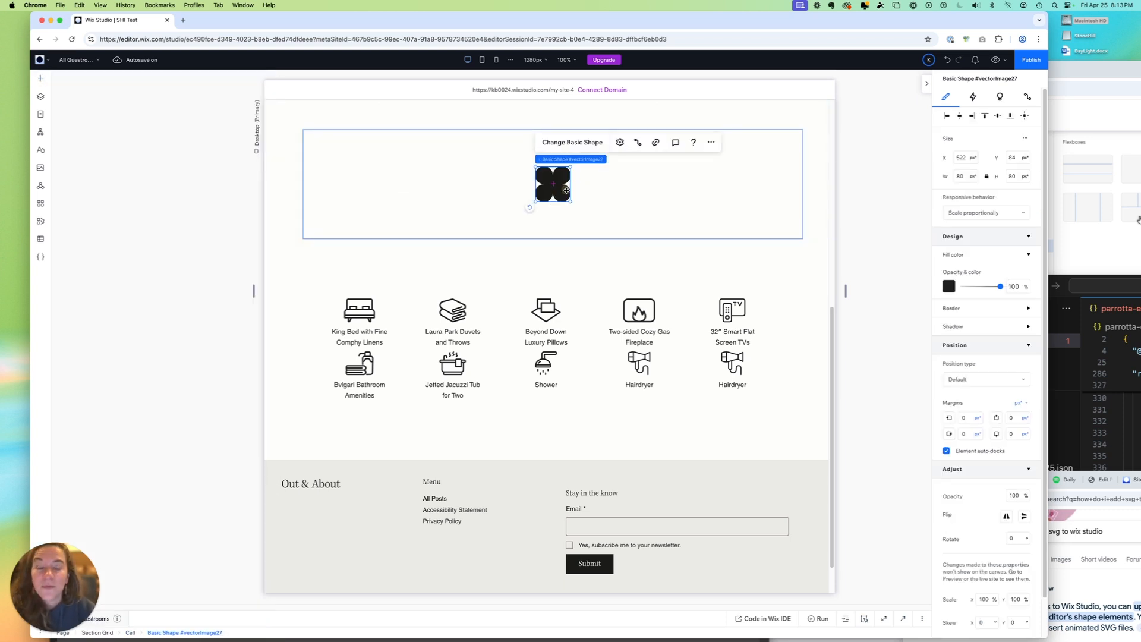
Step: Change the new basic shape's vector art to ac-heater.svg from the site files
{"action": "left_click", "coordinate": [593, 143]}
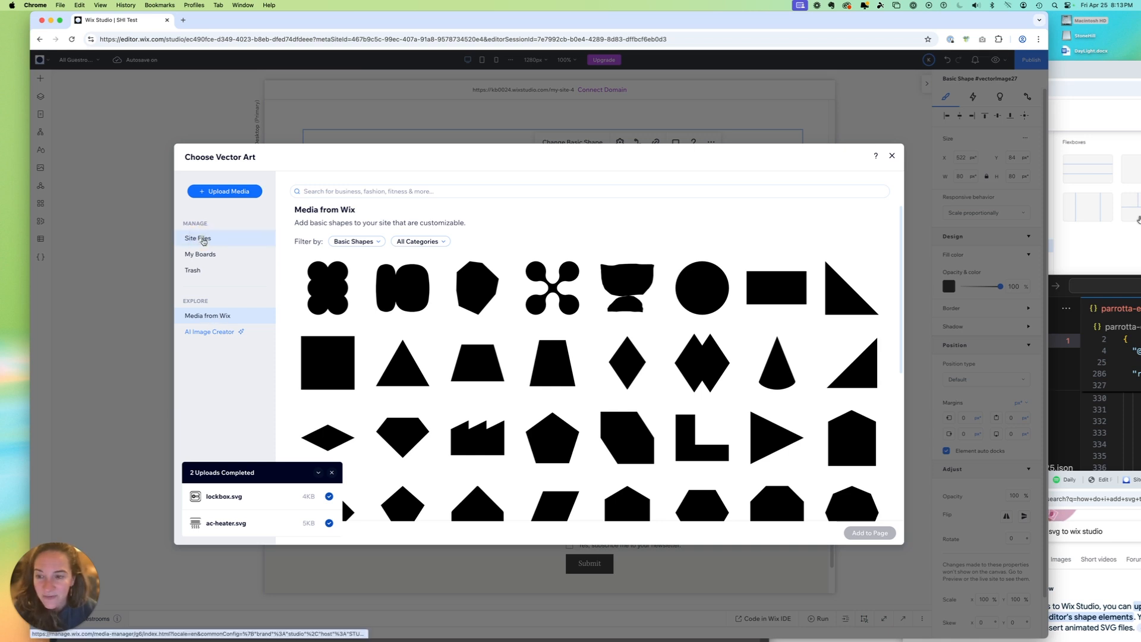
{"action": "left_click", "coordinate": [203, 241]}
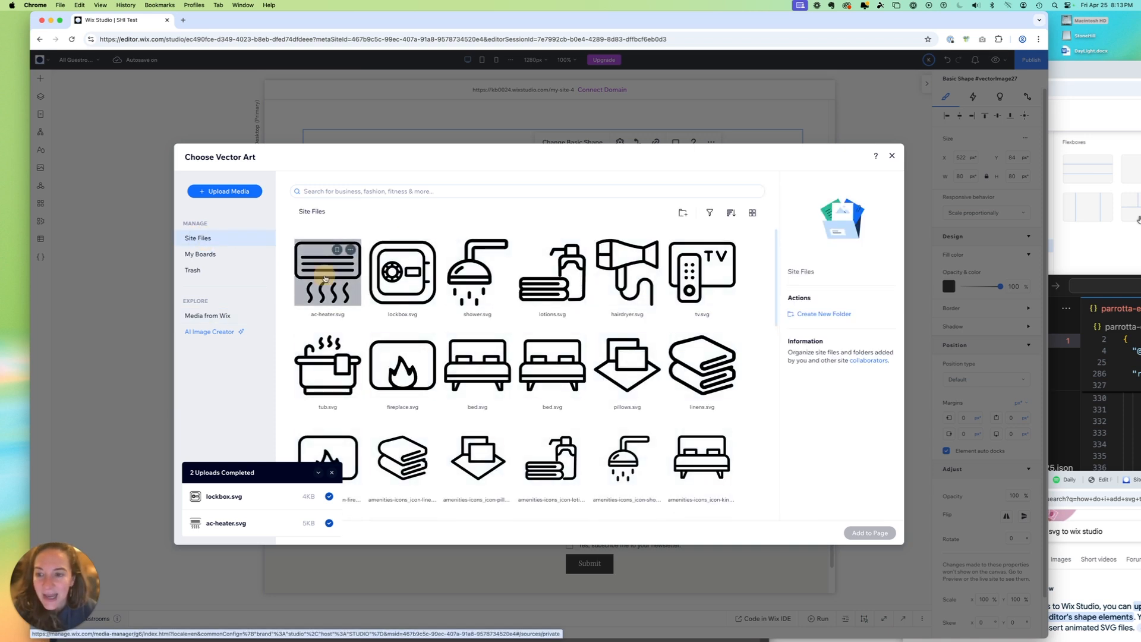
{"action": "left_click", "coordinate": [325, 279]}
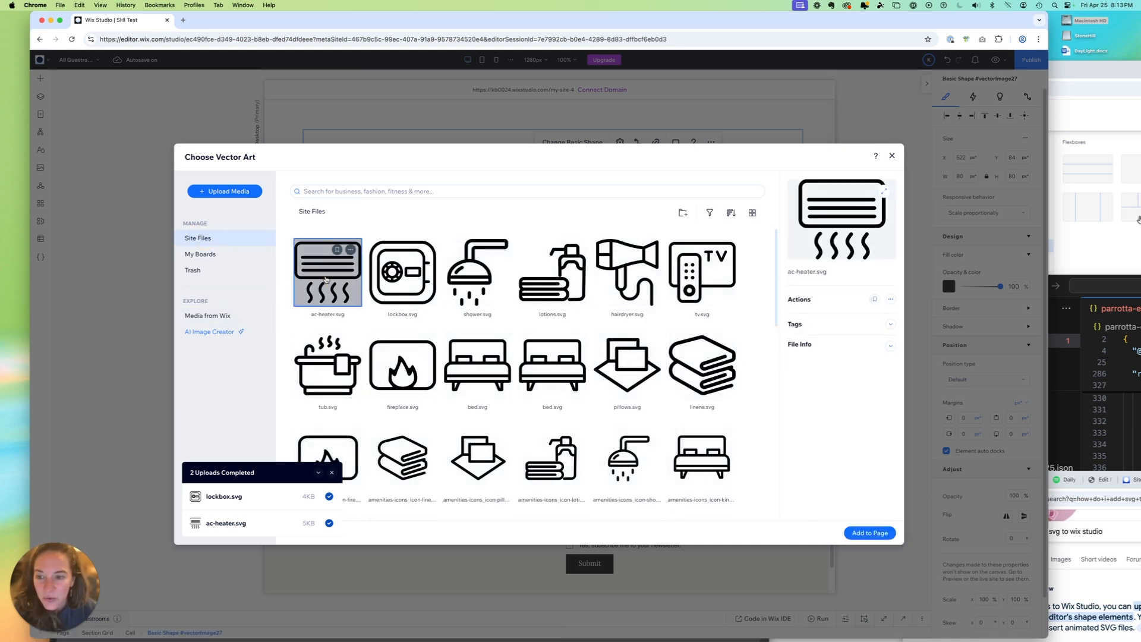
{"action": "left_click", "coordinate": [870, 533]}
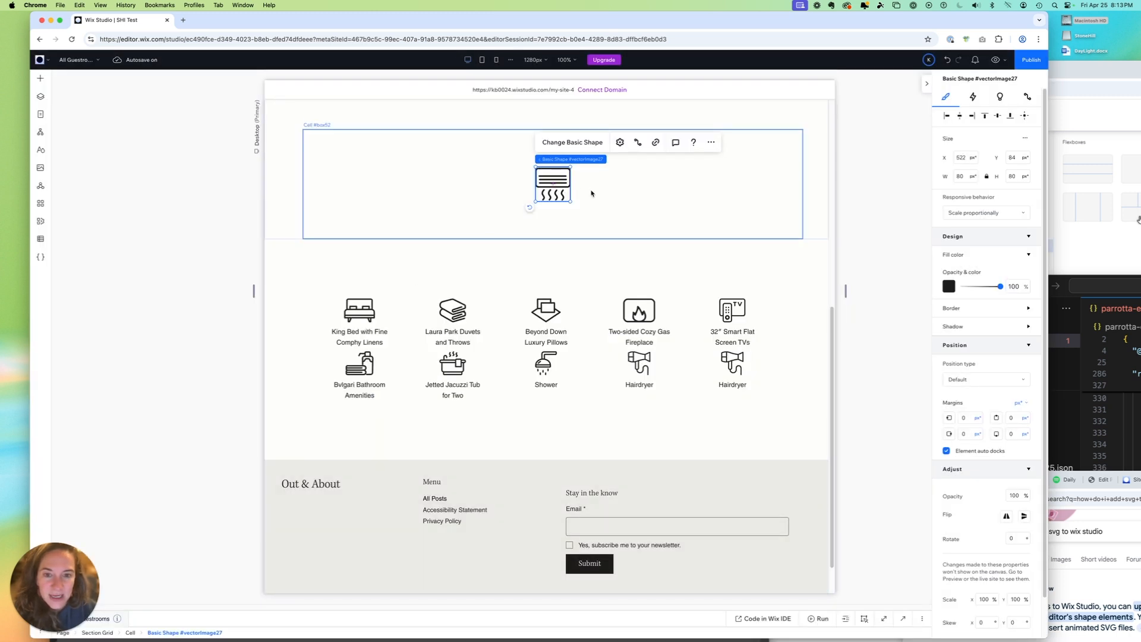
{"action": "left_click", "coordinate": [662, 219]}
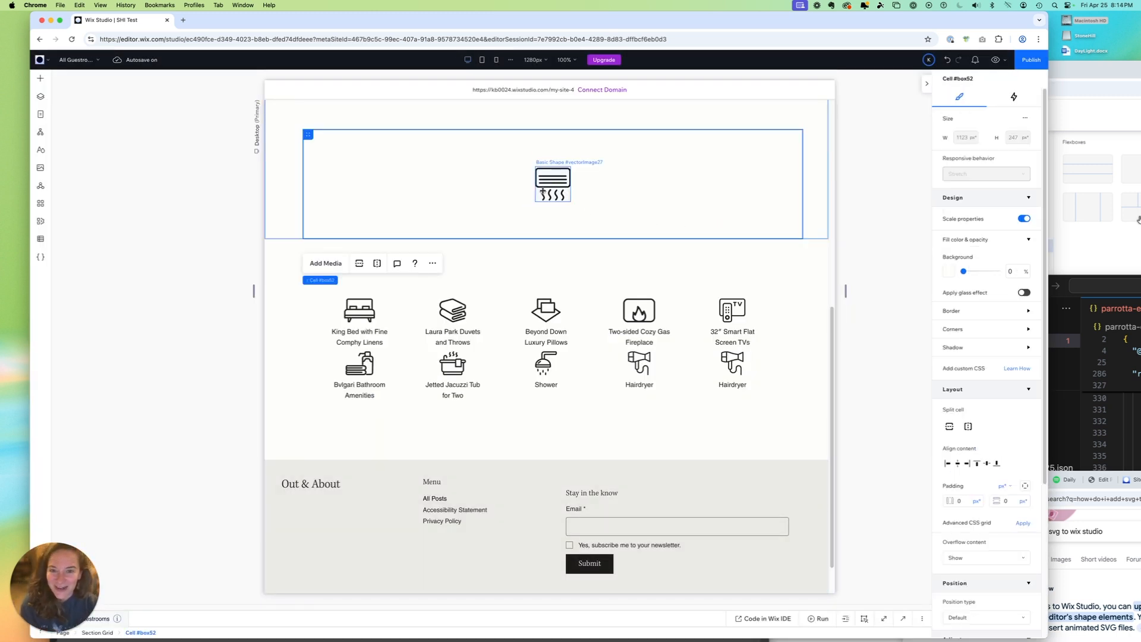
Step: Change the vector art of the last Hairdryer item in the amenities repeater to ac-heater.svg from the site files
{"action": "left_click", "coordinate": [733, 361]}
{"action": "left_click", "coordinate": [734, 361]}
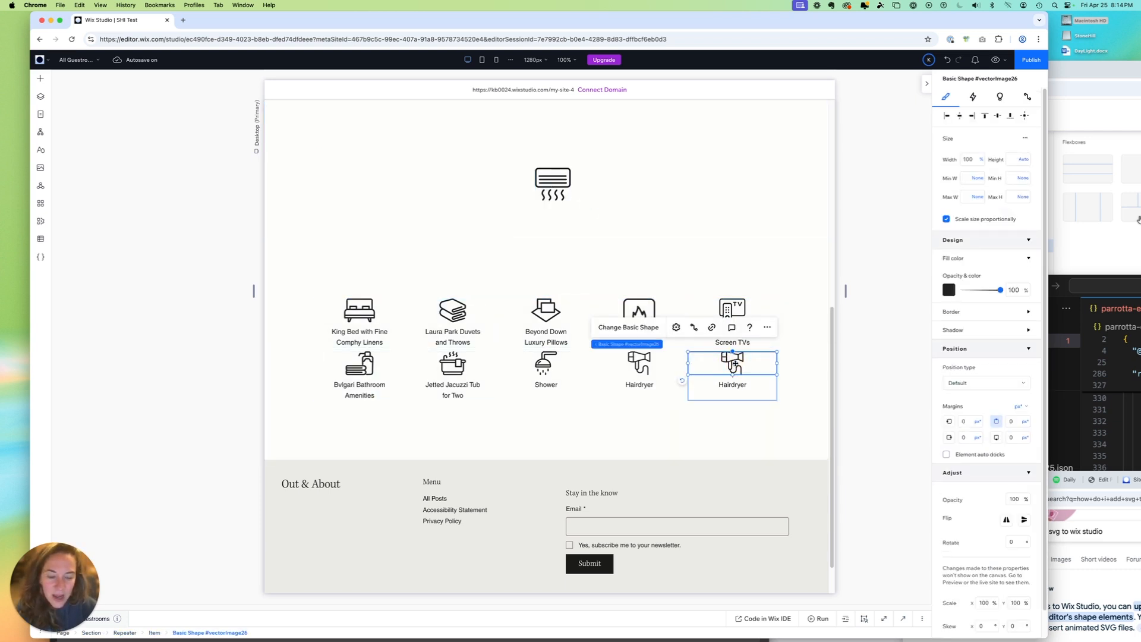
{"action": "left_click", "coordinate": [644, 327]}
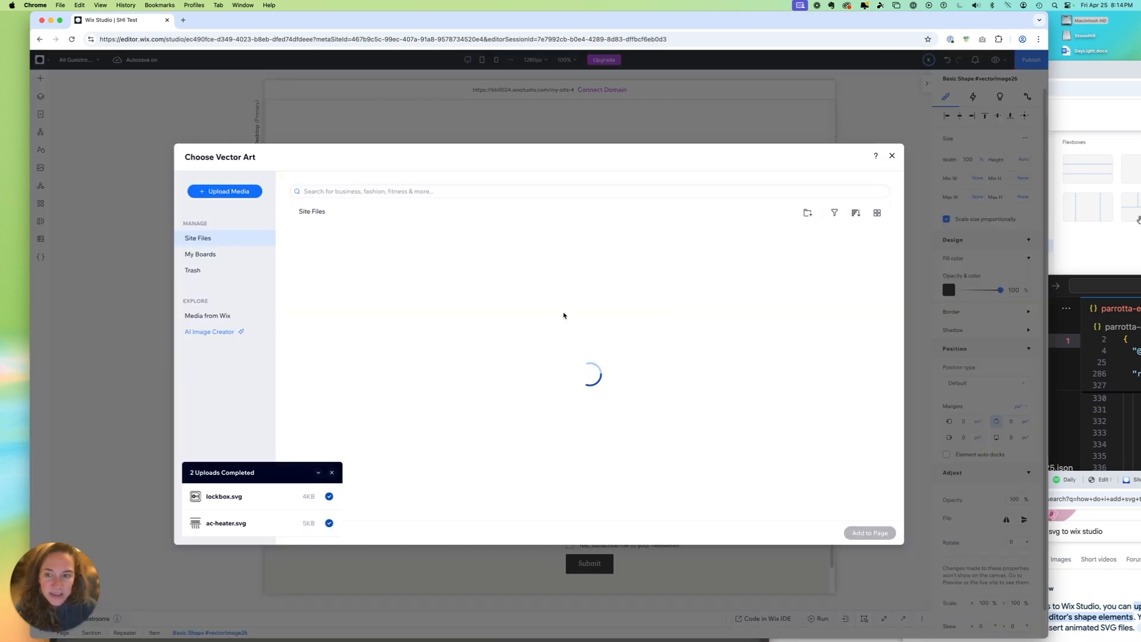
{"action": "left_click", "coordinate": [313, 277]}
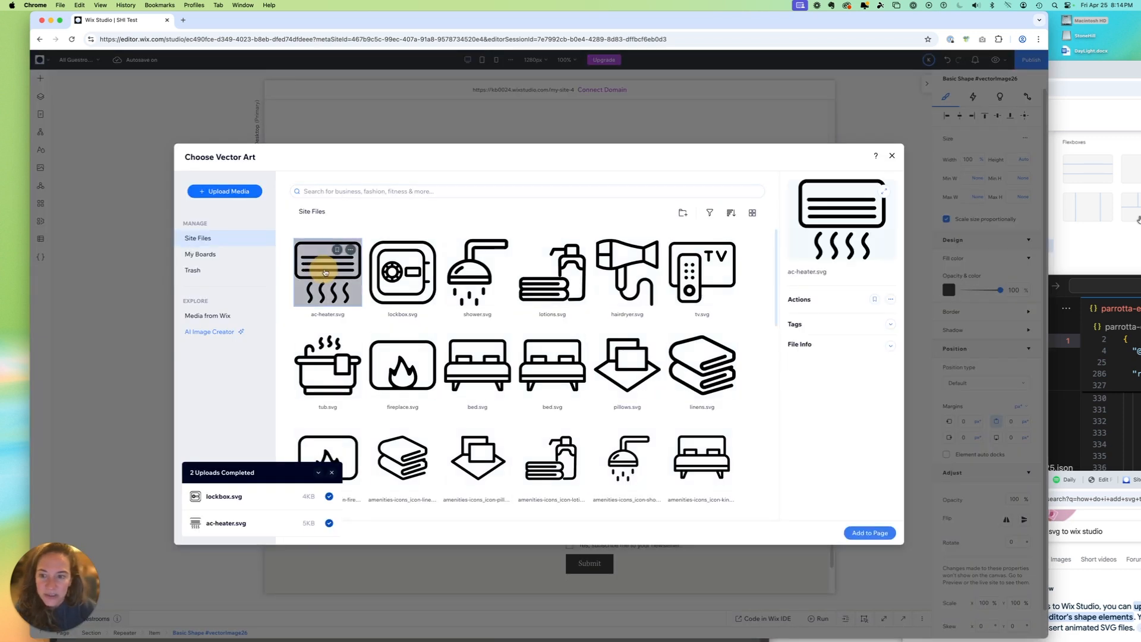
{"action": "left_click", "coordinate": [868, 533]}
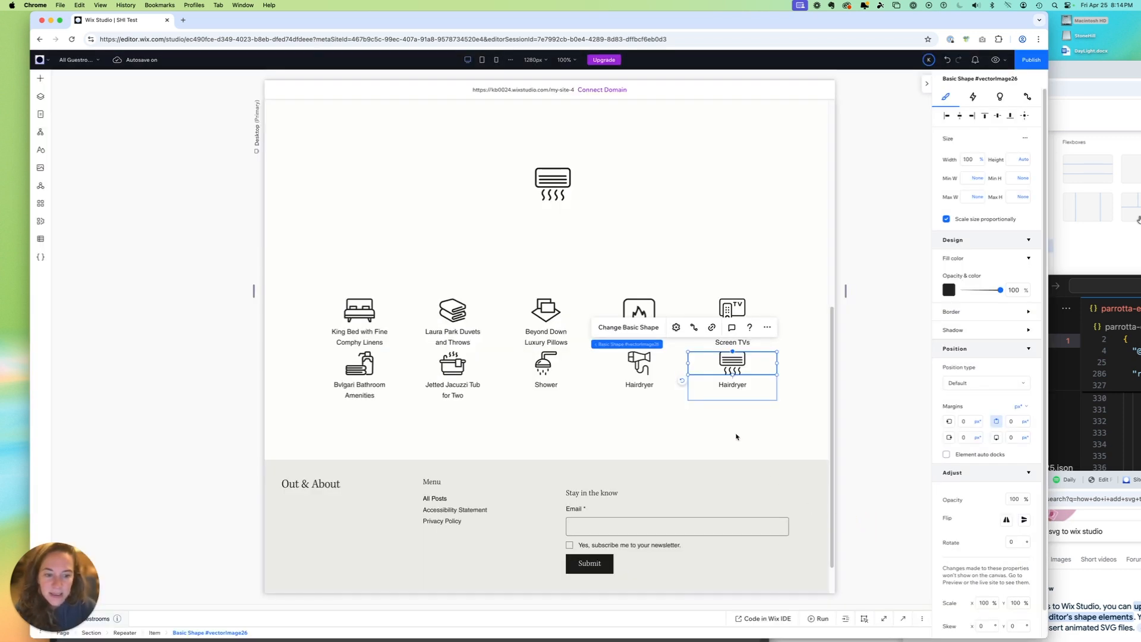
Step: Replace the last repeater item's label with "In-room AC + Heat"
{"action": "left_click", "coordinate": [732, 385]}
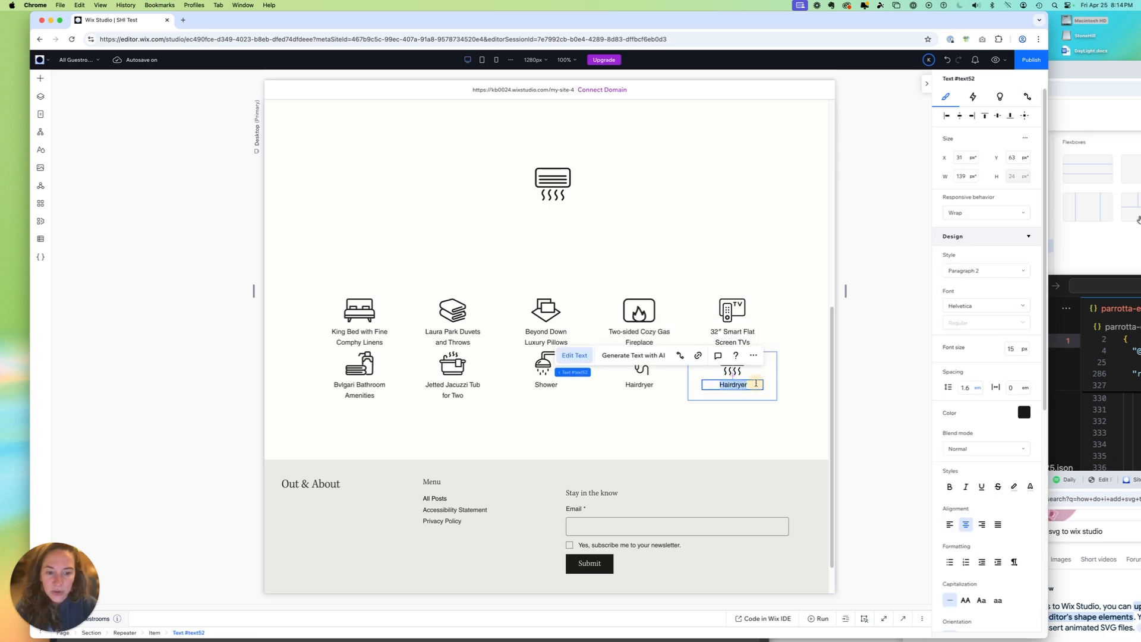
{"action": "type", "text": "AC"}
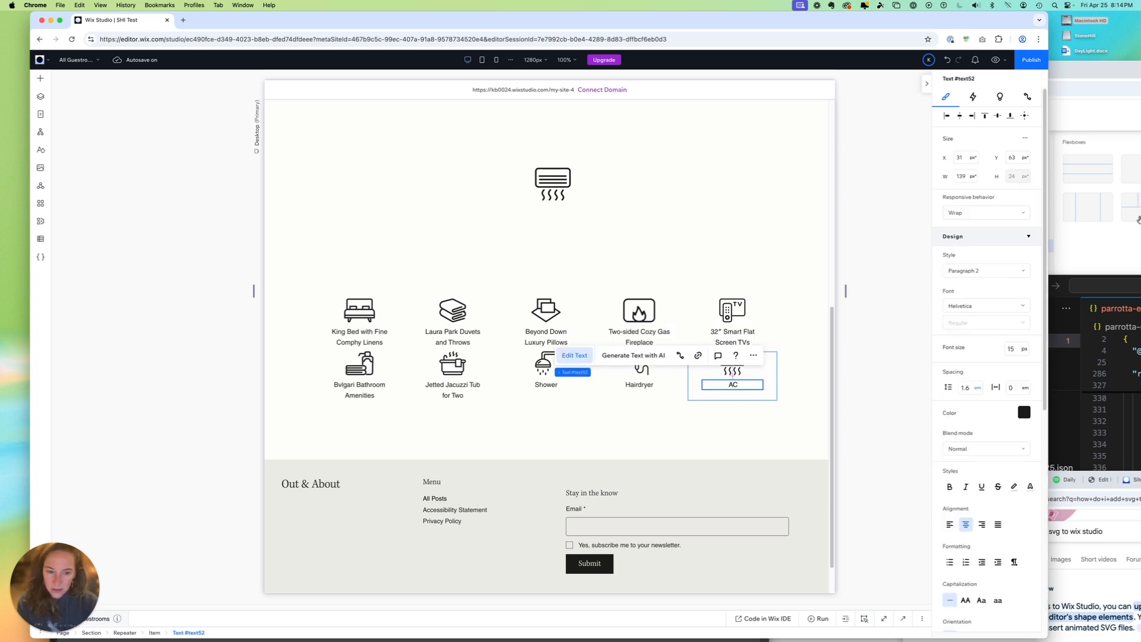
{"action": "type", "text": "n-room "}
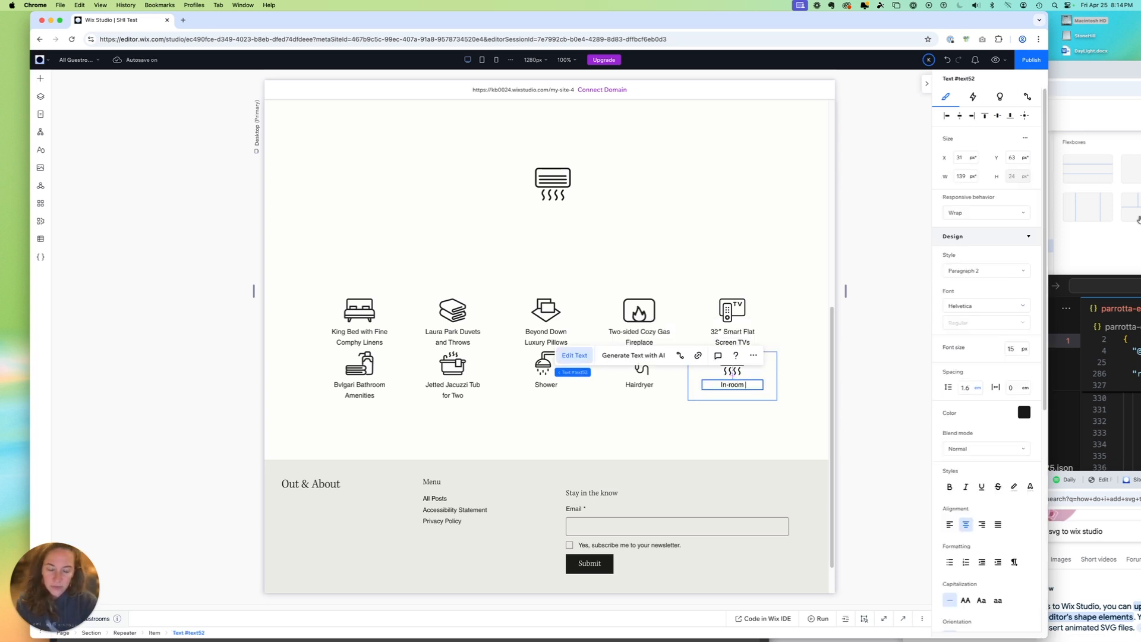
{"action": "type", "text": "AC + Heat"}
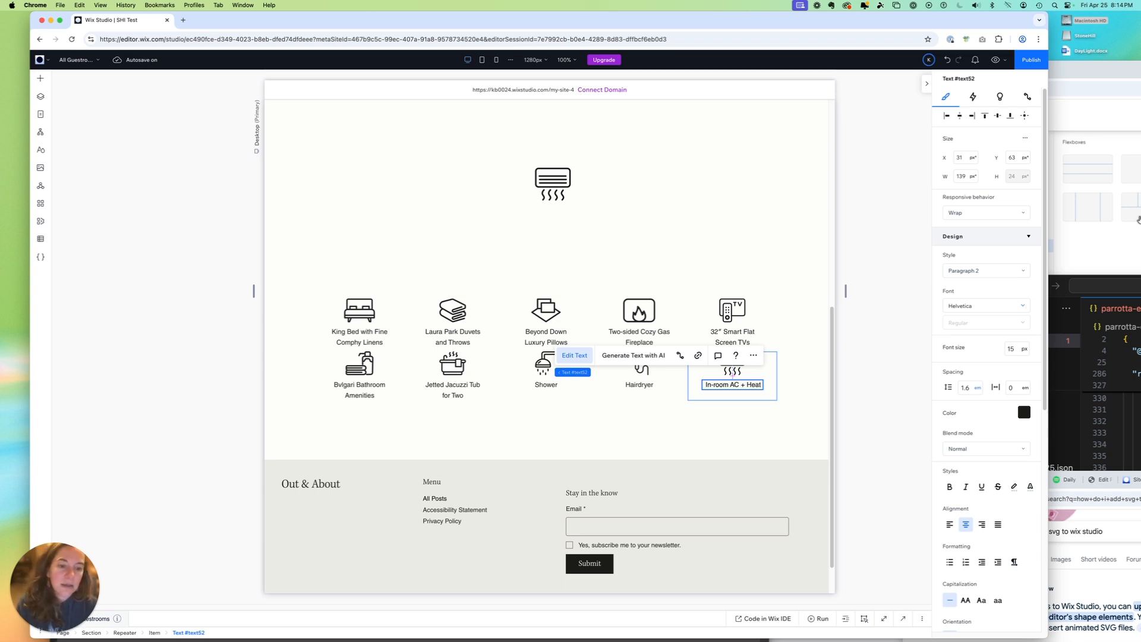
{"action": "left_click", "coordinate": [636, 432]}
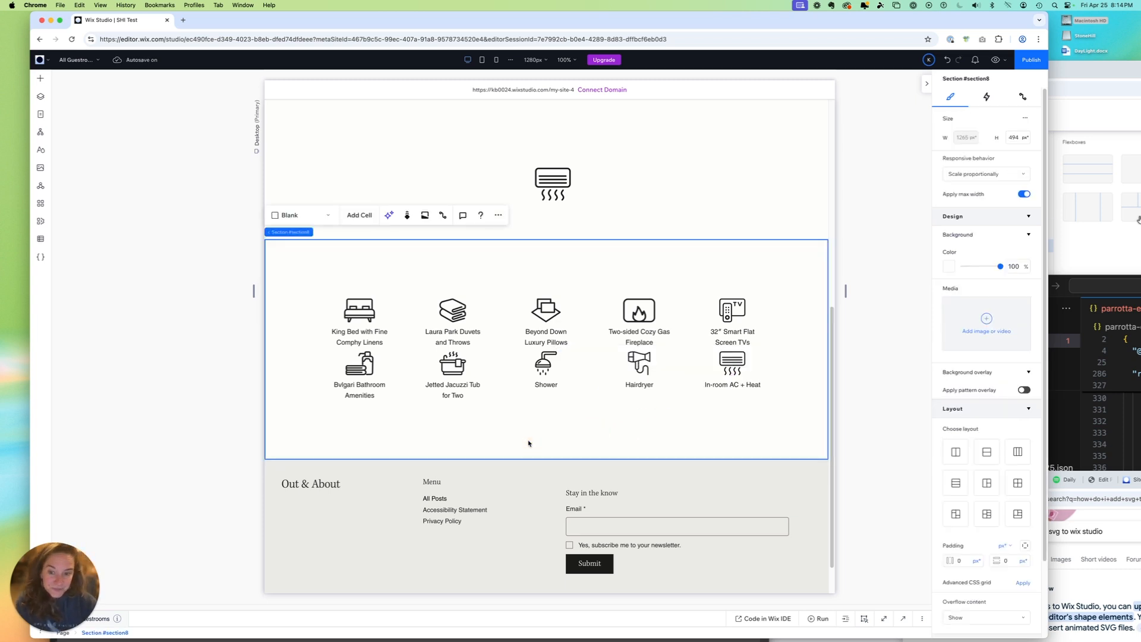
Step: Make the repeater items slightly taller by stretching the Beyond Down Luxury Pillows item's lower edge
{"action": "left_click", "coordinate": [579, 345]}
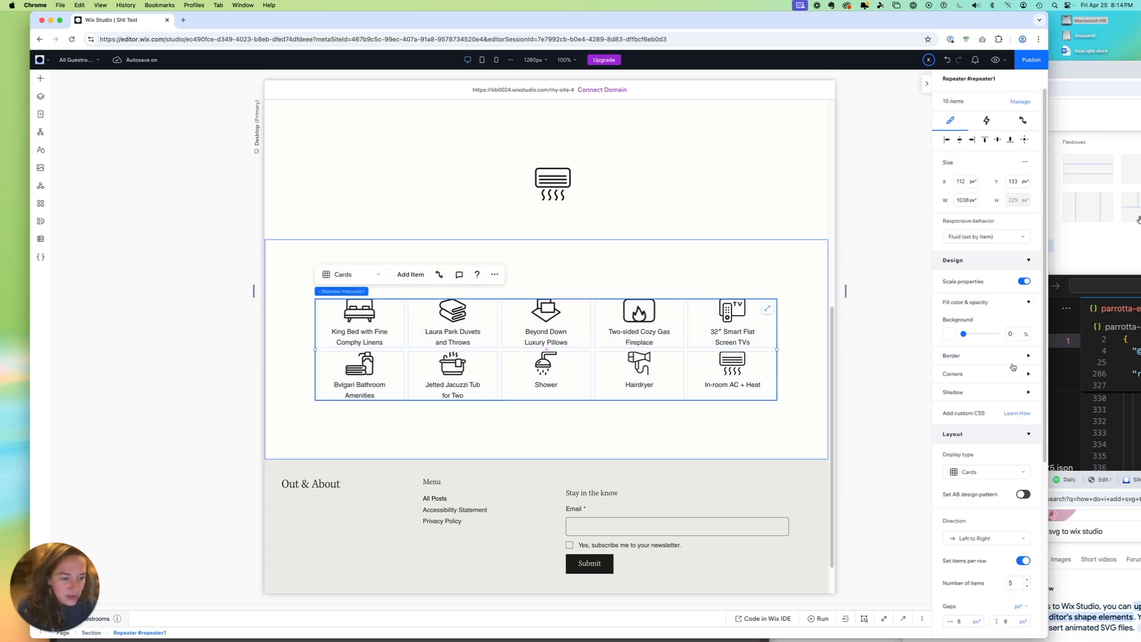
{"action": "left_click", "coordinate": [568, 346]}
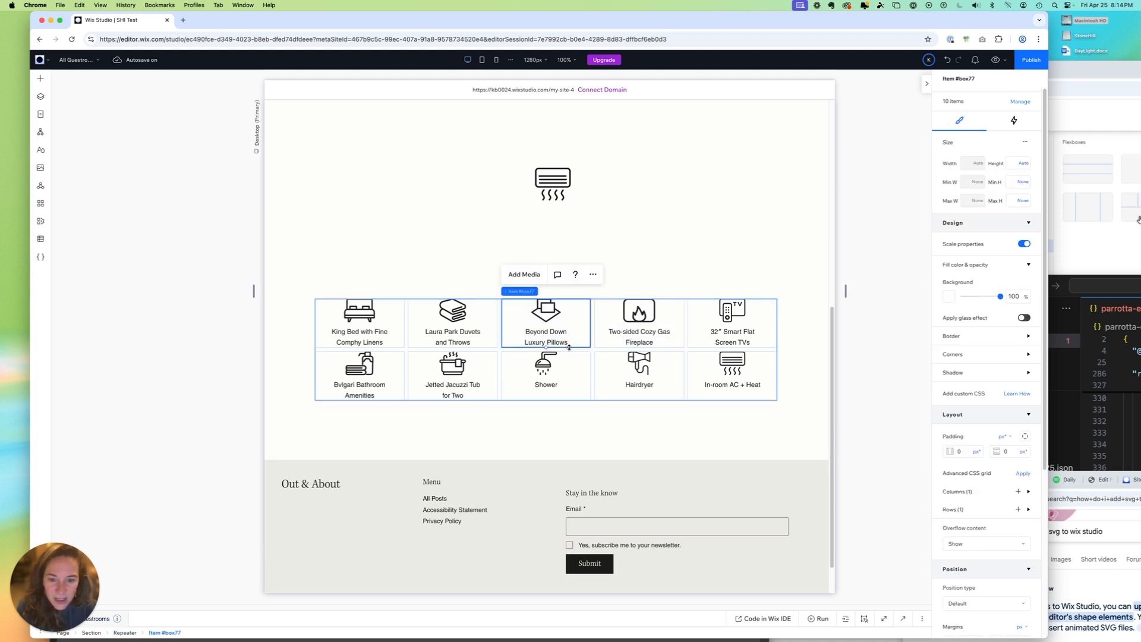
{"action": "left_click_drag", "start_coordinate": [568, 347], "coordinate": [580, 359]}
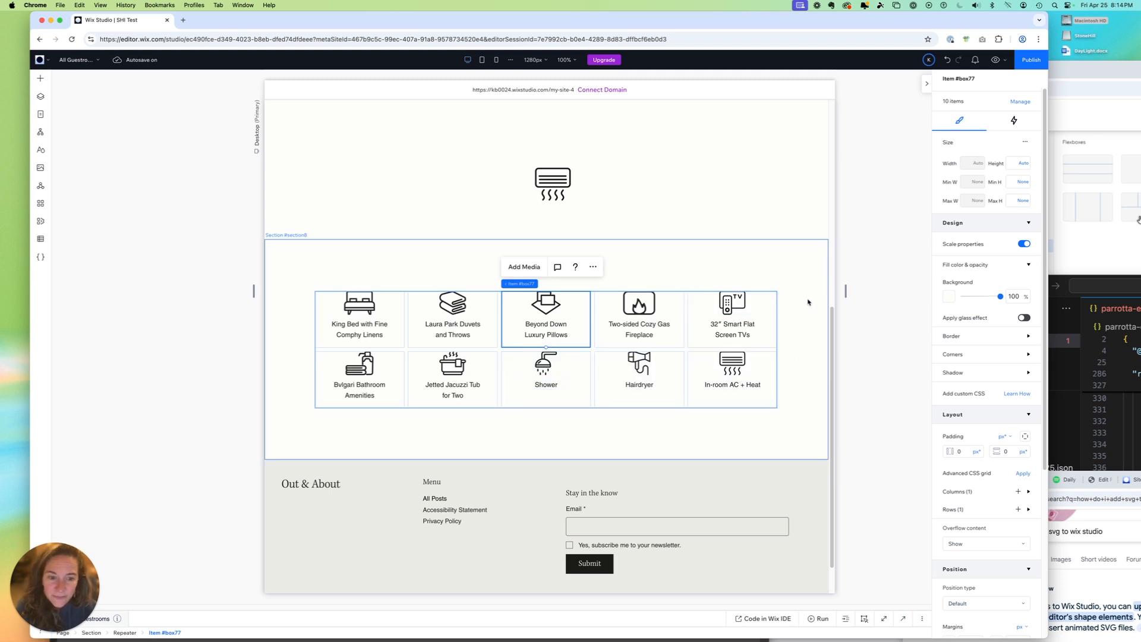
{"action": "left_click", "coordinate": [871, 361]}
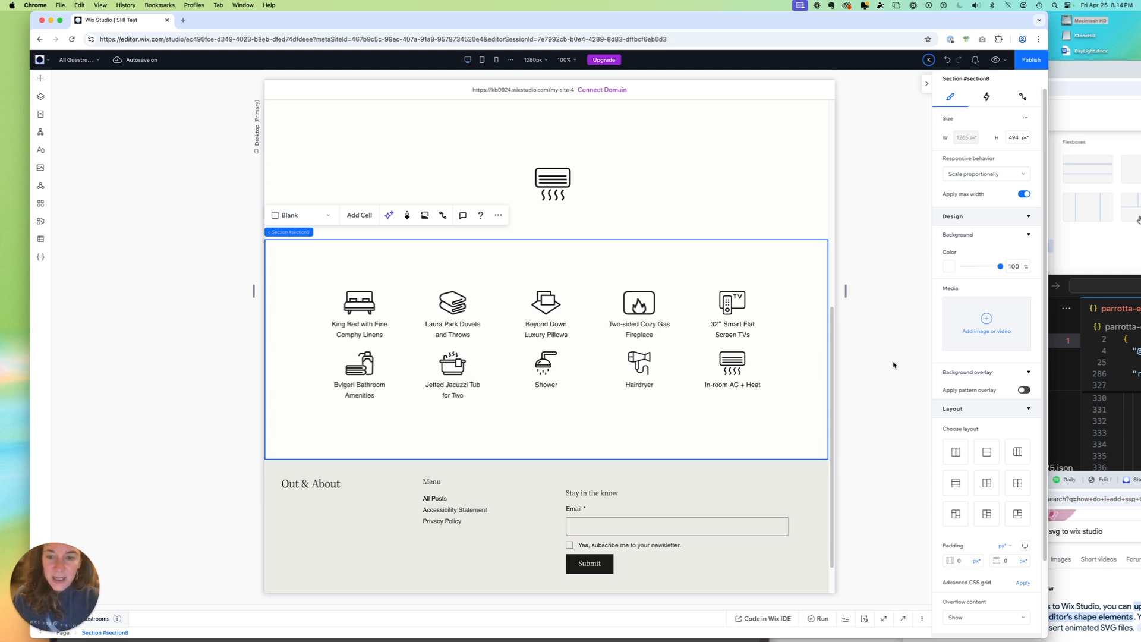
Step: Add another item to the amenities repeater
{"action": "left_click", "coordinate": [773, 362]}
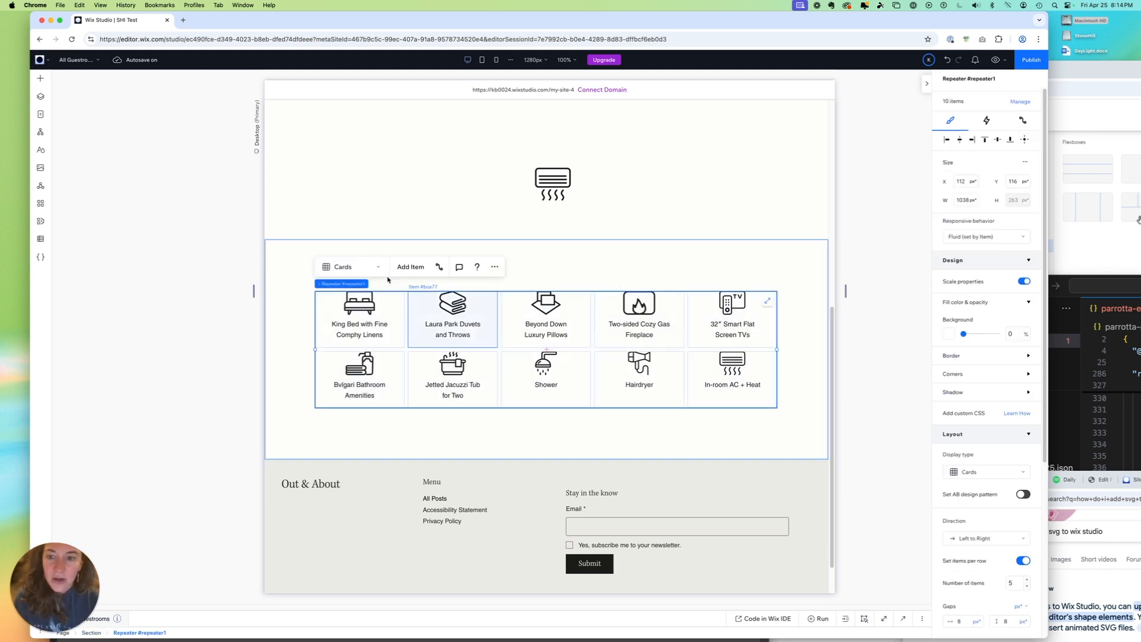
{"action": "left_click", "coordinate": [409, 267]}
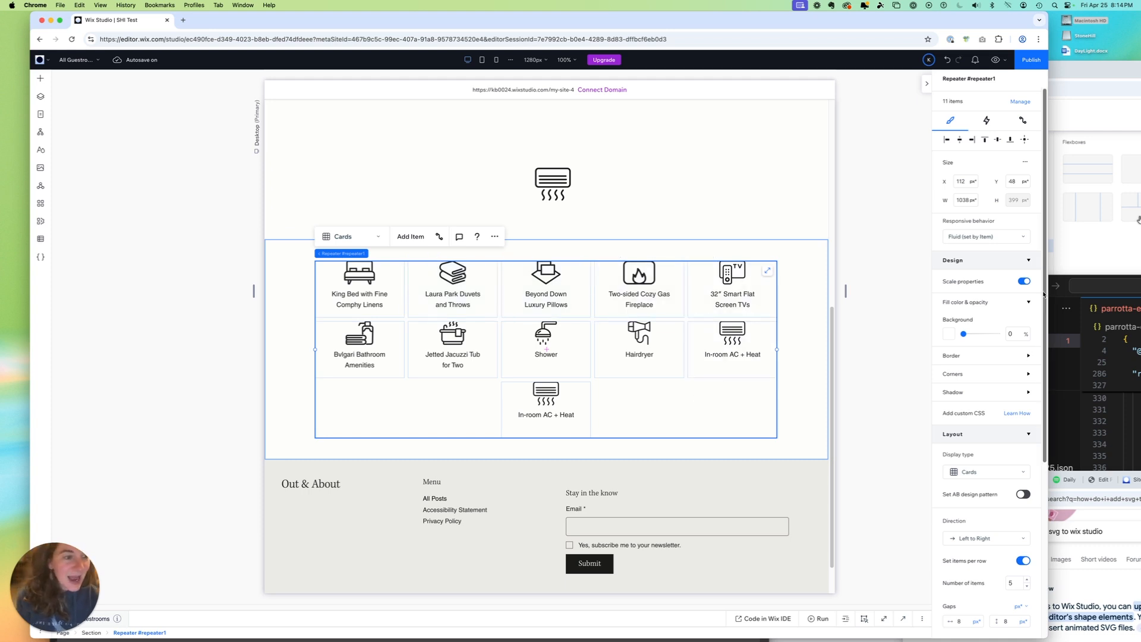
Step: Compare the repeater's items-per-row layout across the desktop, tablet and mobile breakpoints, returning to desktop
{"action": "left_click_drag", "start_coordinate": [1046, 295], "coordinate": [980, 423]}
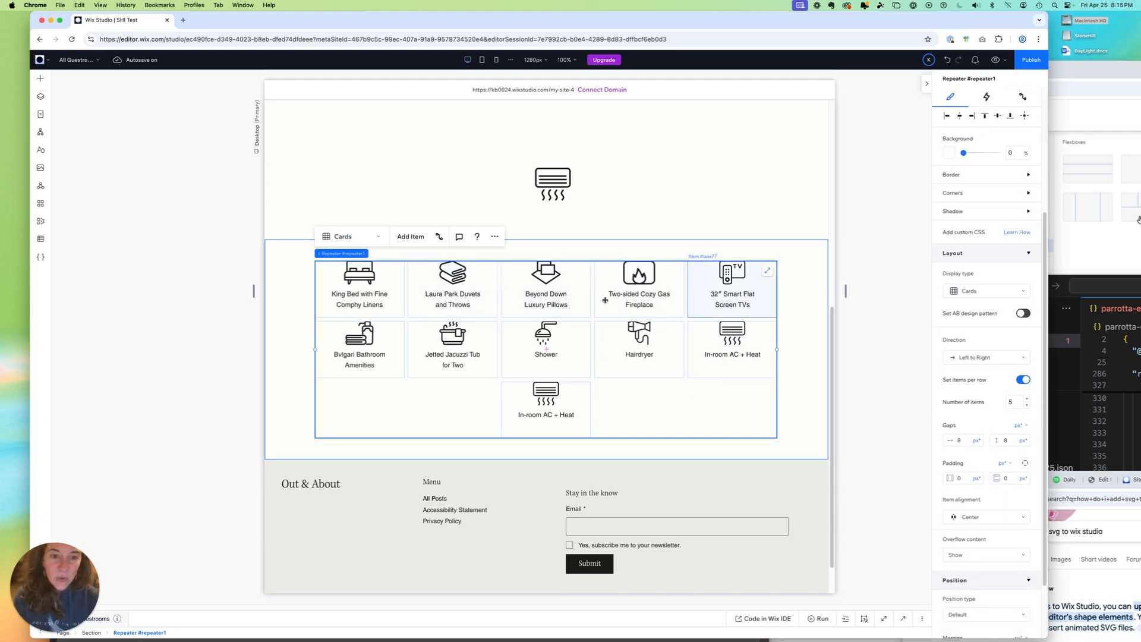
{"action": "left_click", "coordinate": [482, 60]}
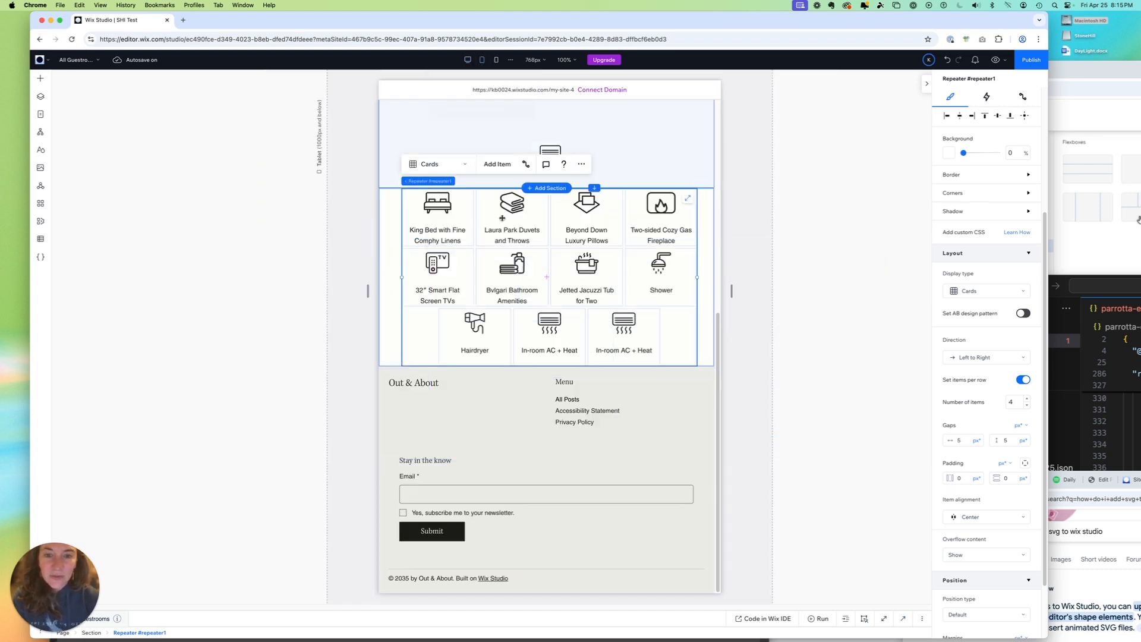
{"action": "scroll", "coordinate": [1044, 487], "scroll_direction": "down", "scroll_amount": 2}
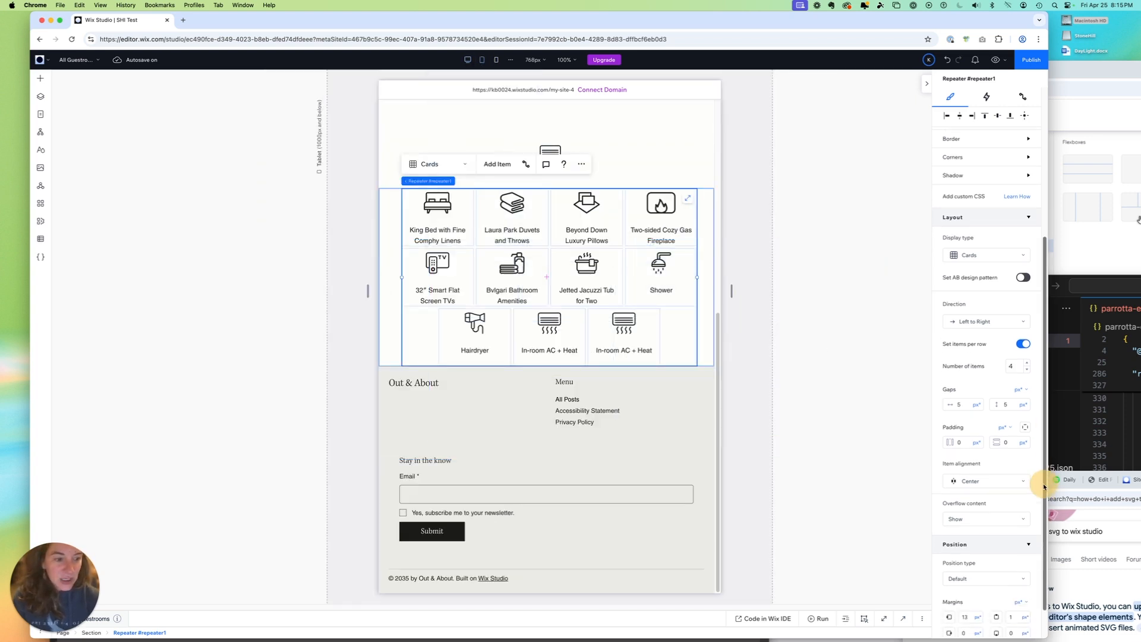
{"action": "scroll", "coordinate": [1044, 486], "scroll_direction": "down", "scroll_amount": 2}
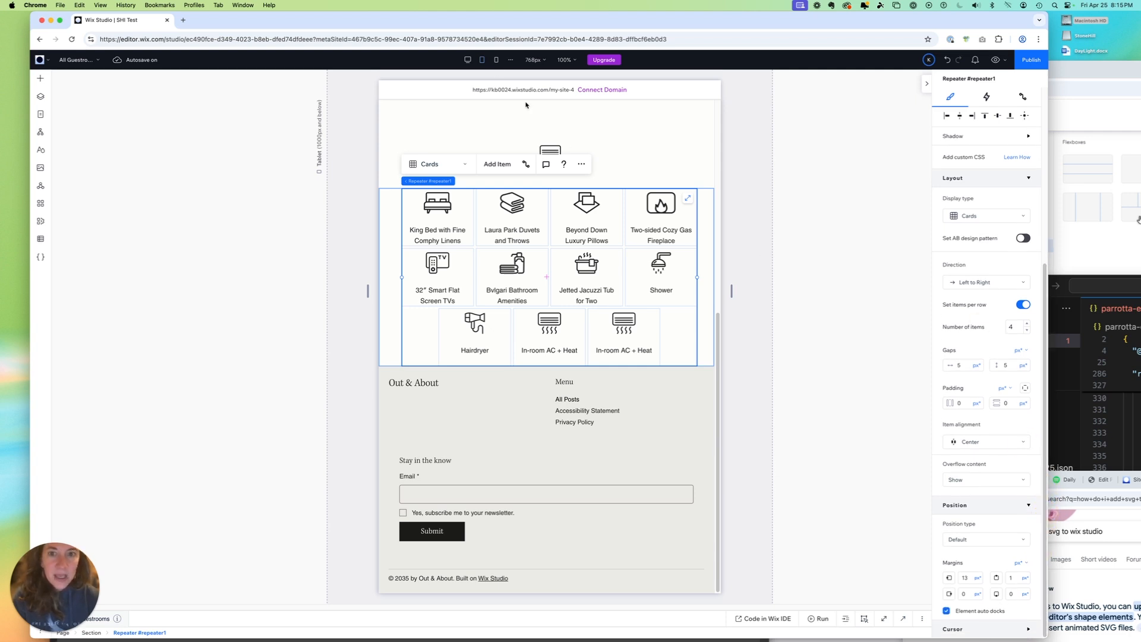
{"action": "left_click", "coordinate": [496, 61]}
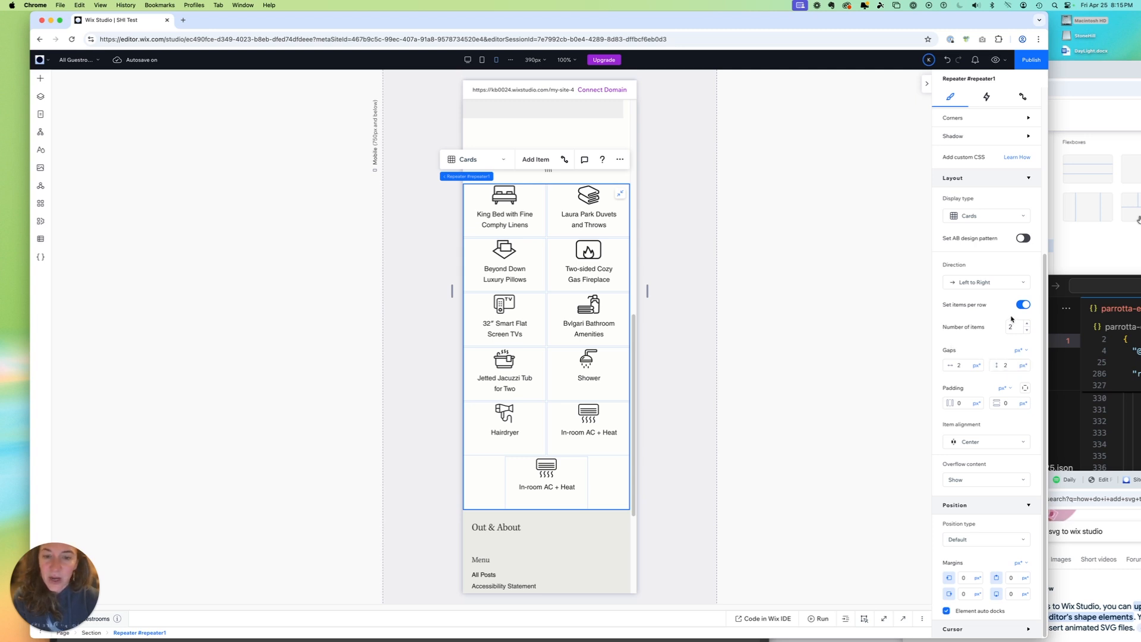
{"action": "left_click", "coordinate": [467, 59]}
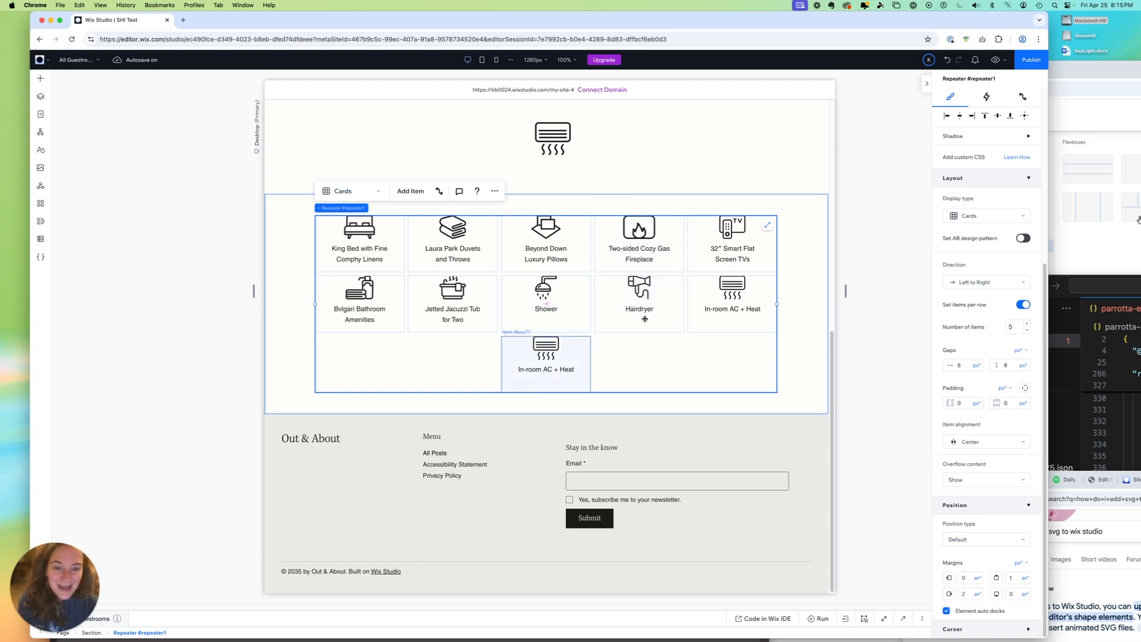
Step: Examine the basic shape settings and advanced sizing options of the Laura Park Duvets and Throws icon
{"action": "left_click", "coordinate": [456, 233]}
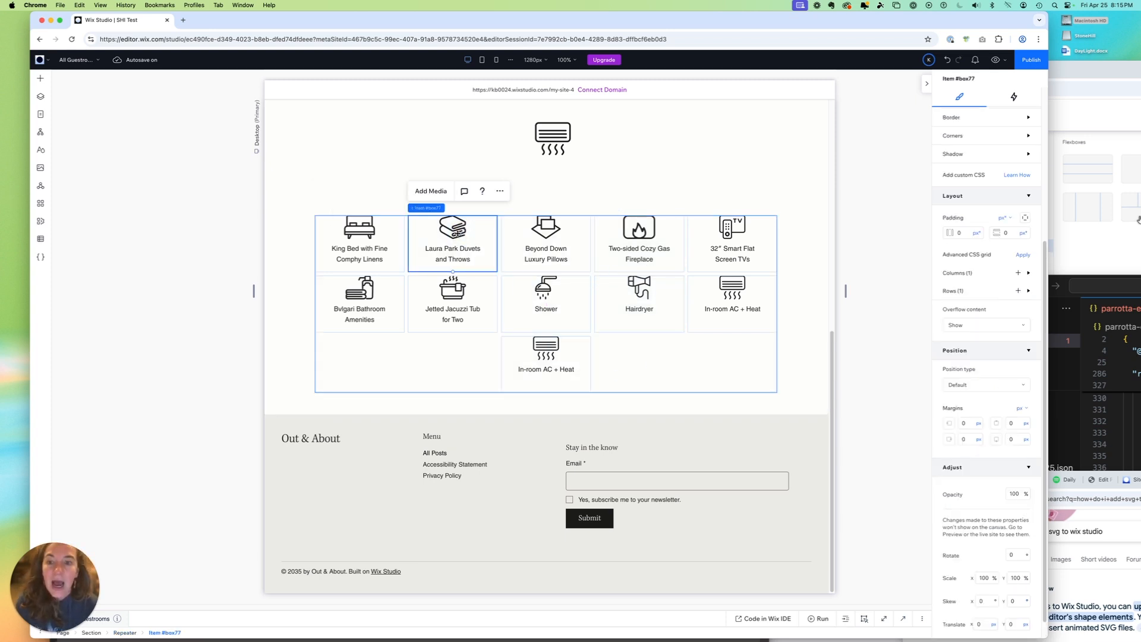
{"action": "left_click", "coordinate": [456, 233]}
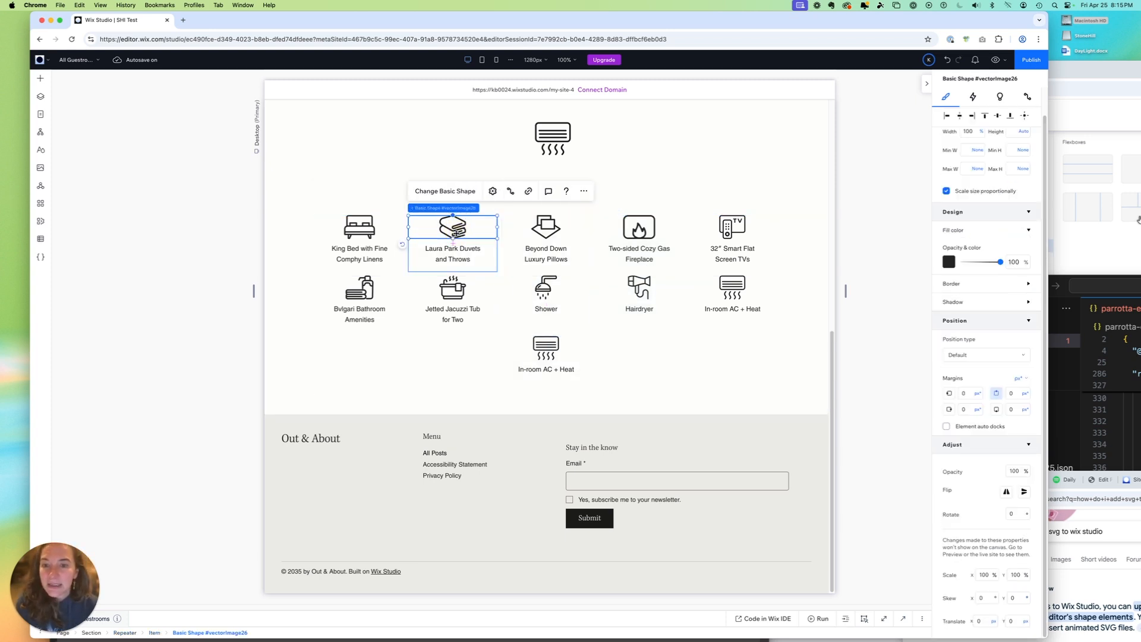
{"action": "left_click", "coordinate": [493, 192]}
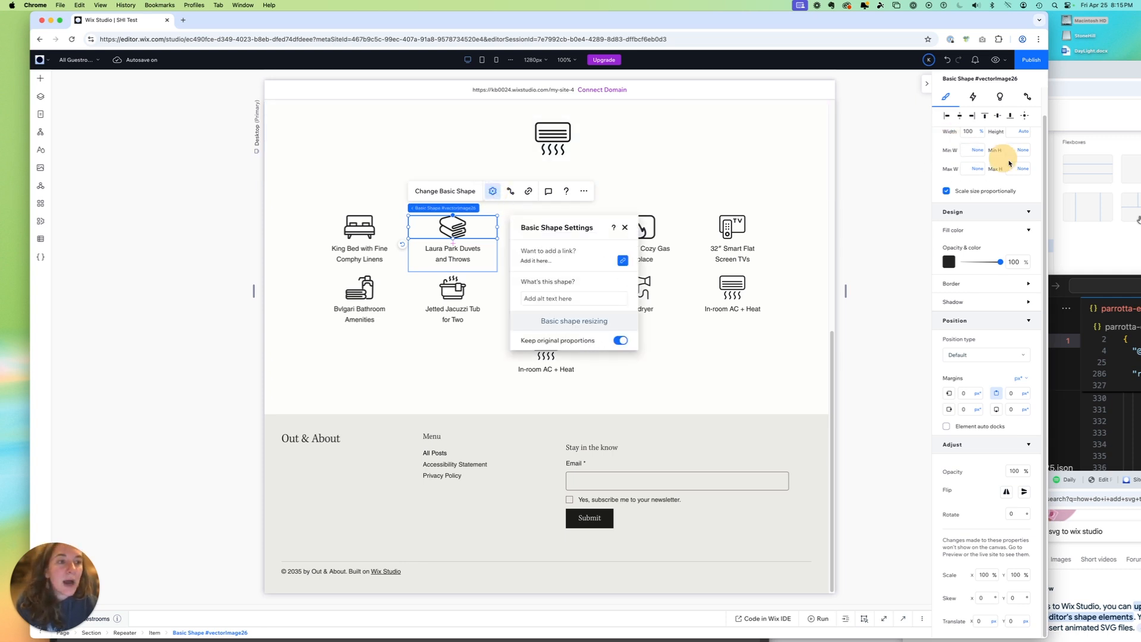
{"action": "scroll", "coordinate": [1044, 173], "scroll_direction": "up", "scroll_amount": 2}
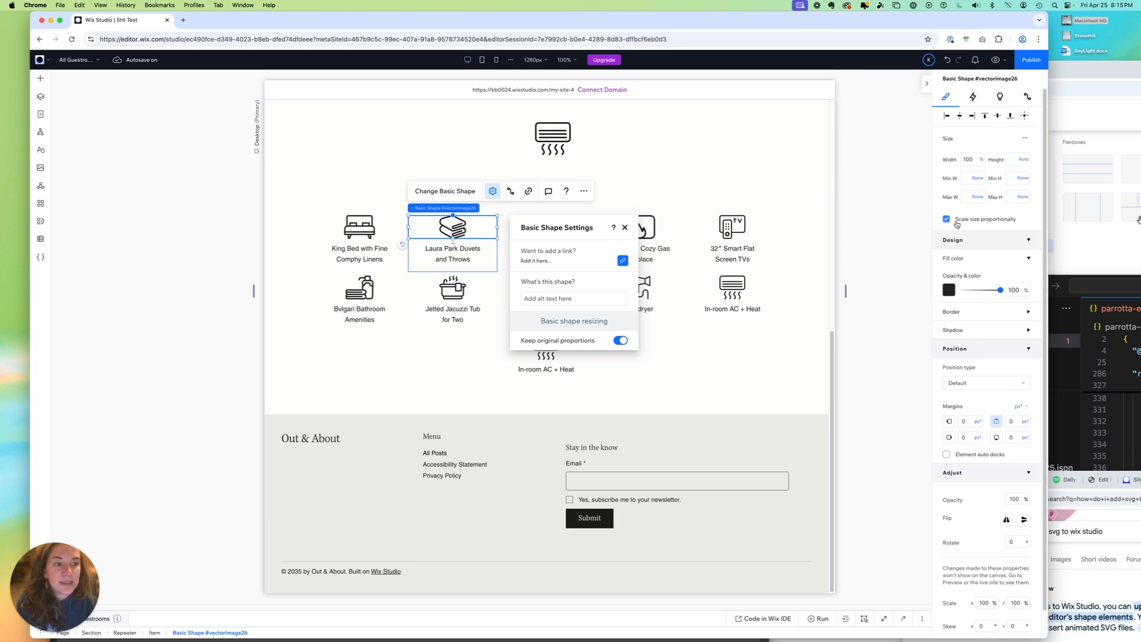
{"action": "left_click", "coordinate": [1027, 138]}
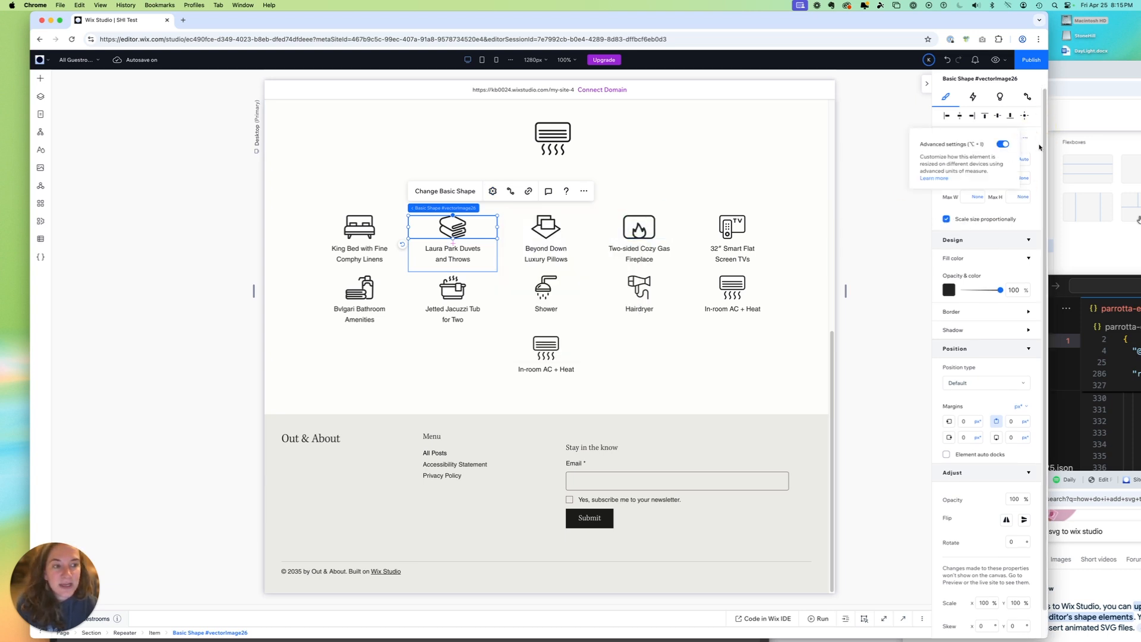
{"action": "left_click", "coordinate": [1039, 148]}
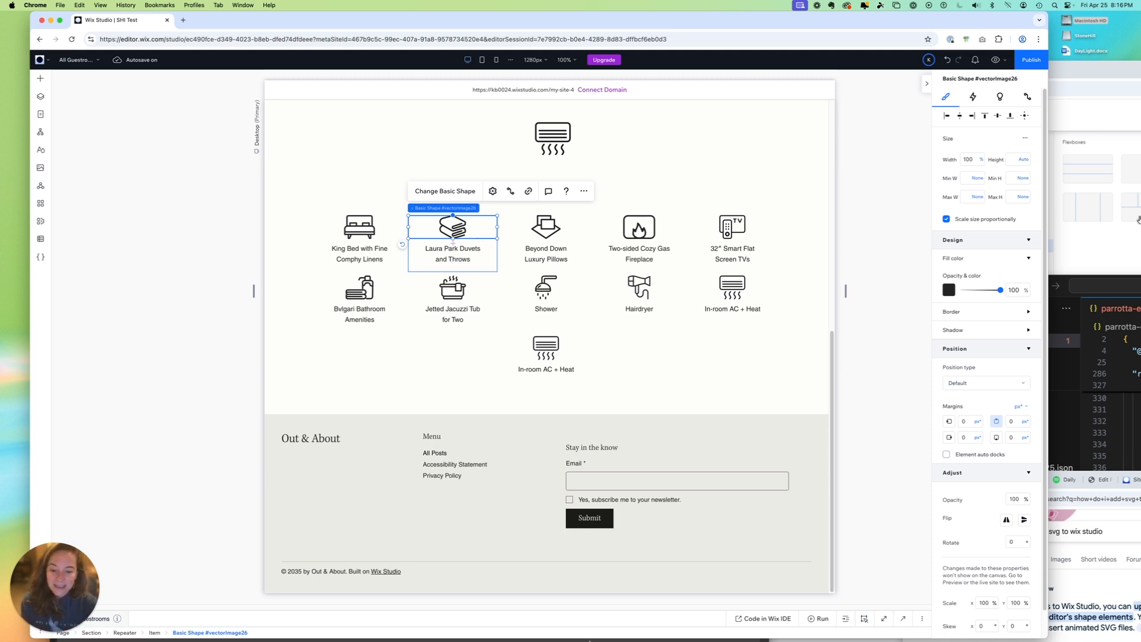
Step: Switch to Adobe Illustrator to examine the room amenities icon artboards, and return to the Wix Studio editor
{"action": "left_click", "coordinate": [658, 624]}
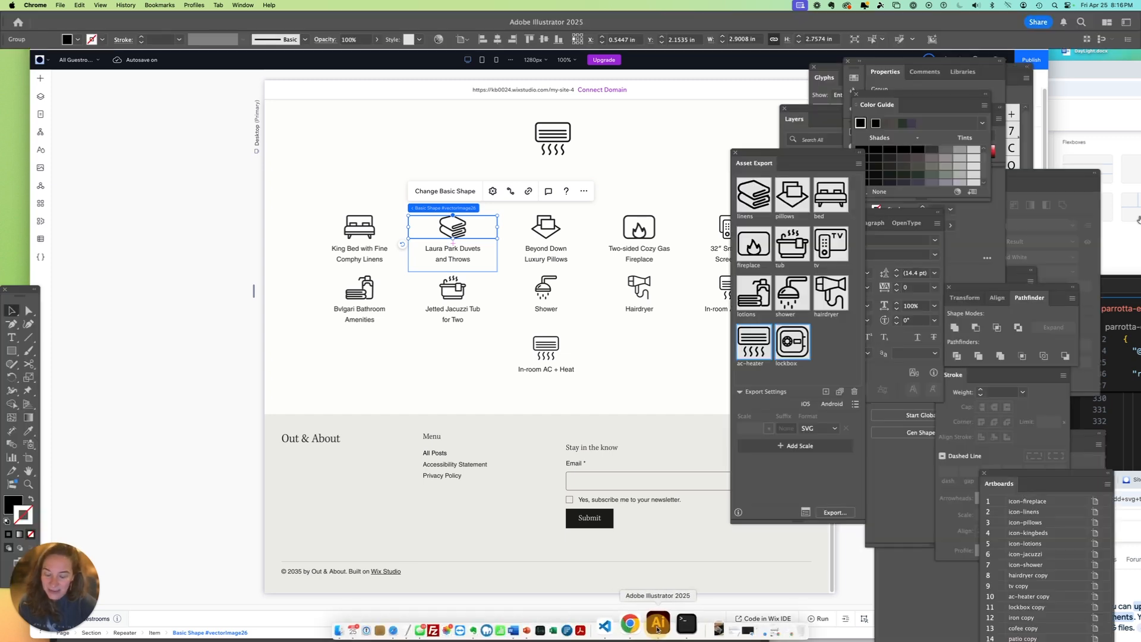
{"action": "left_click_drag", "start_coordinate": [341, 343], "coordinate": [331, 115]}
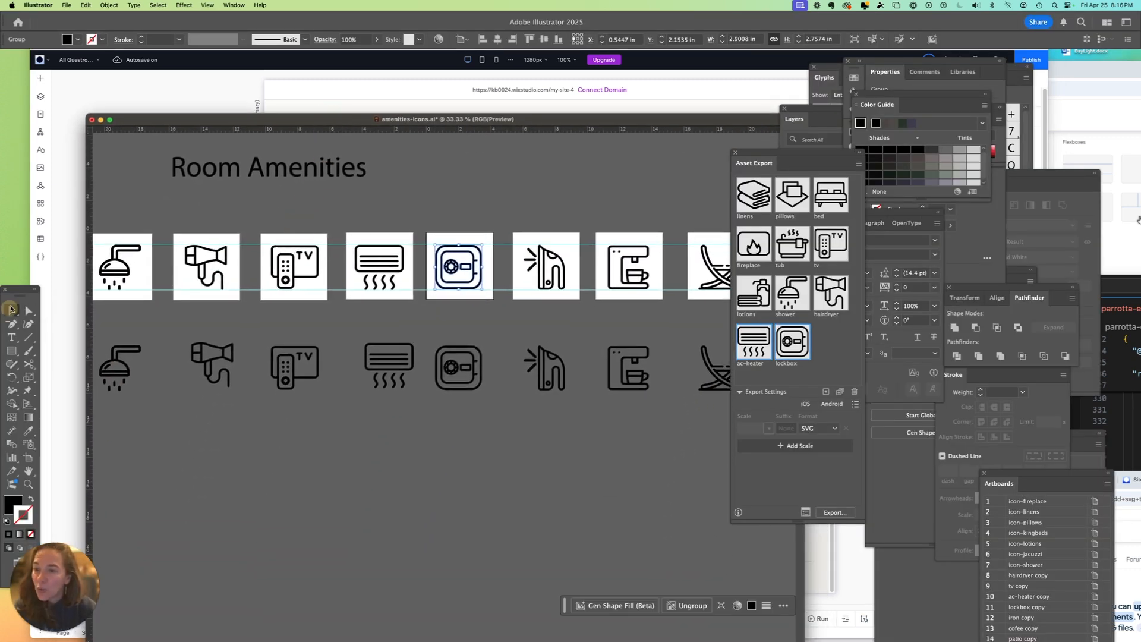
{"action": "left_click", "coordinate": [11, 309]}
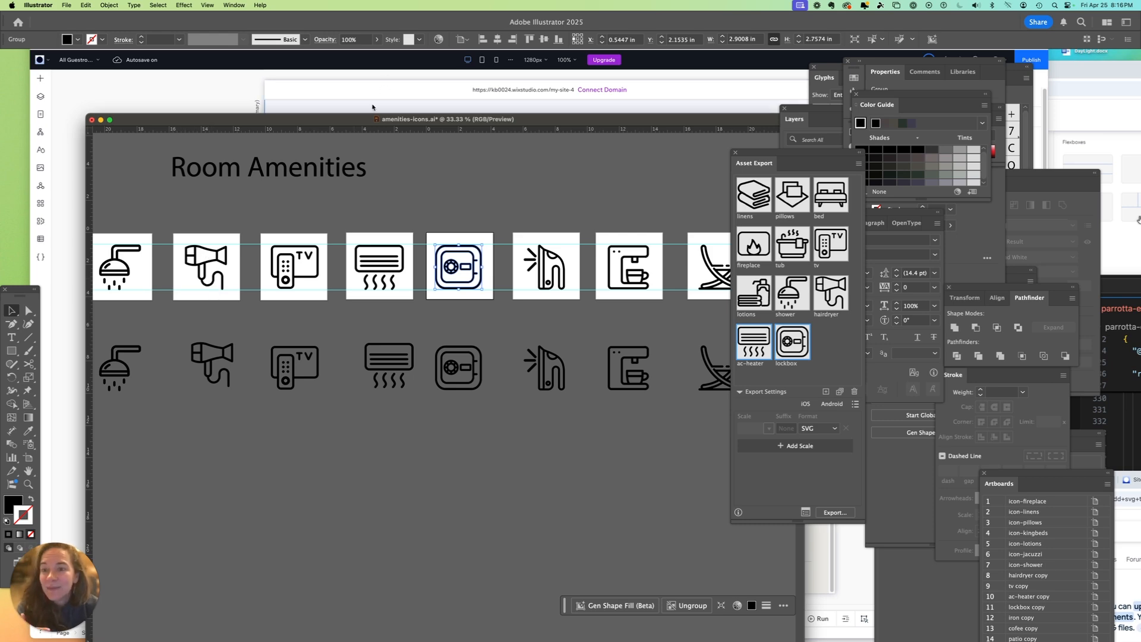
{"action": "left_click", "coordinate": [372, 107]}
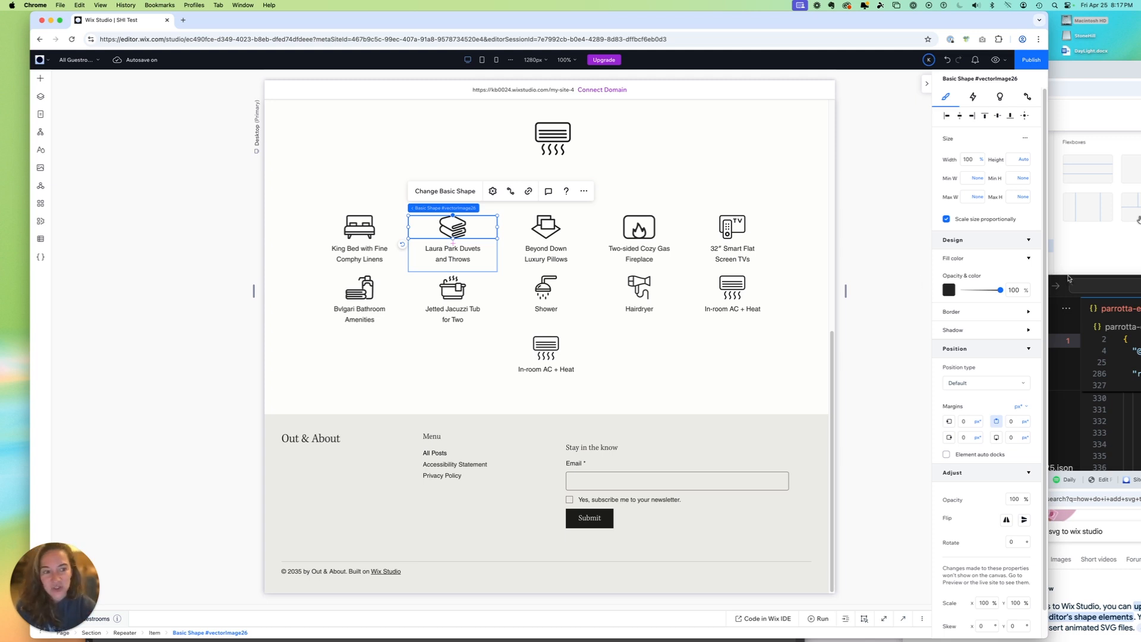
Step: Set the Laura Park Duvets and Throws icon's fill to the salmon theme color #E1937F at 100% opacity
{"action": "left_click", "coordinate": [950, 291]}
{"action": "left_click", "coordinate": [639, 378]}
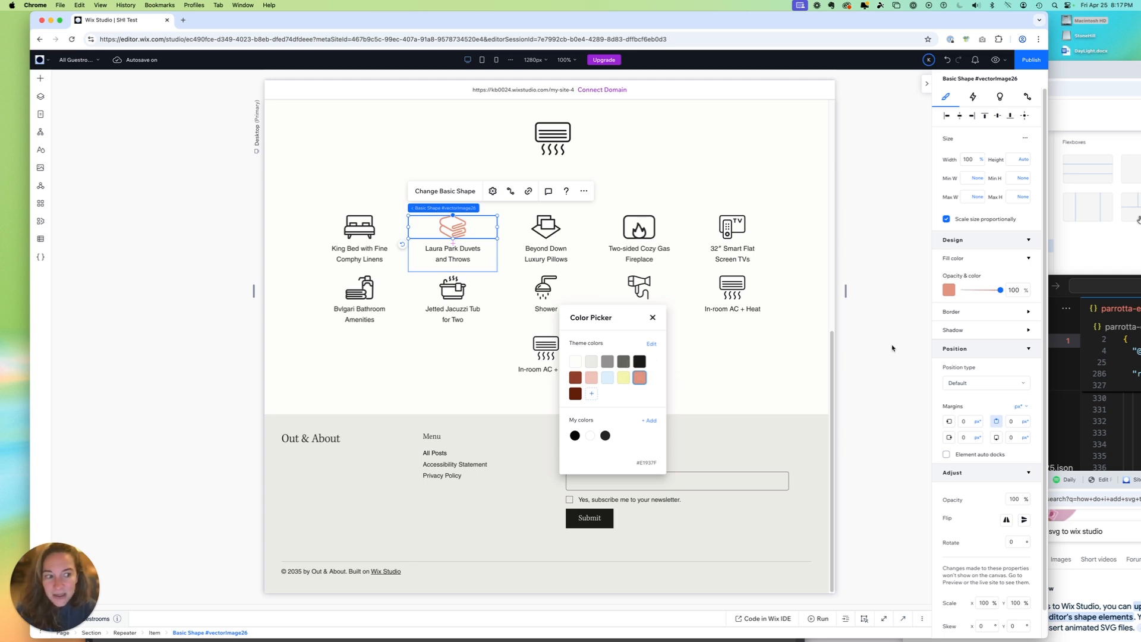
{"action": "mouse_move", "coordinate": [1000, 291]}
{"action": "left_mouse_down"}
{"action": "mouse_move", "coordinate": [968, 291]}
{"action": "mouse_move", "coordinate": [1008, 291]}
{"action": "left_mouse_up"}
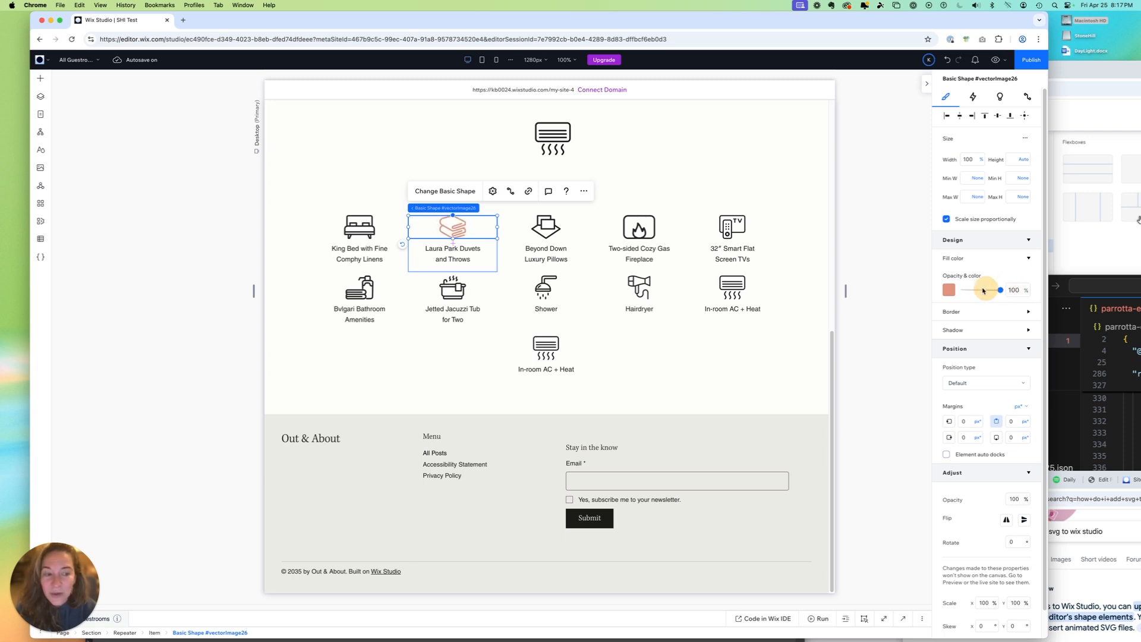
{"action": "left_click", "coordinate": [949, 291]}
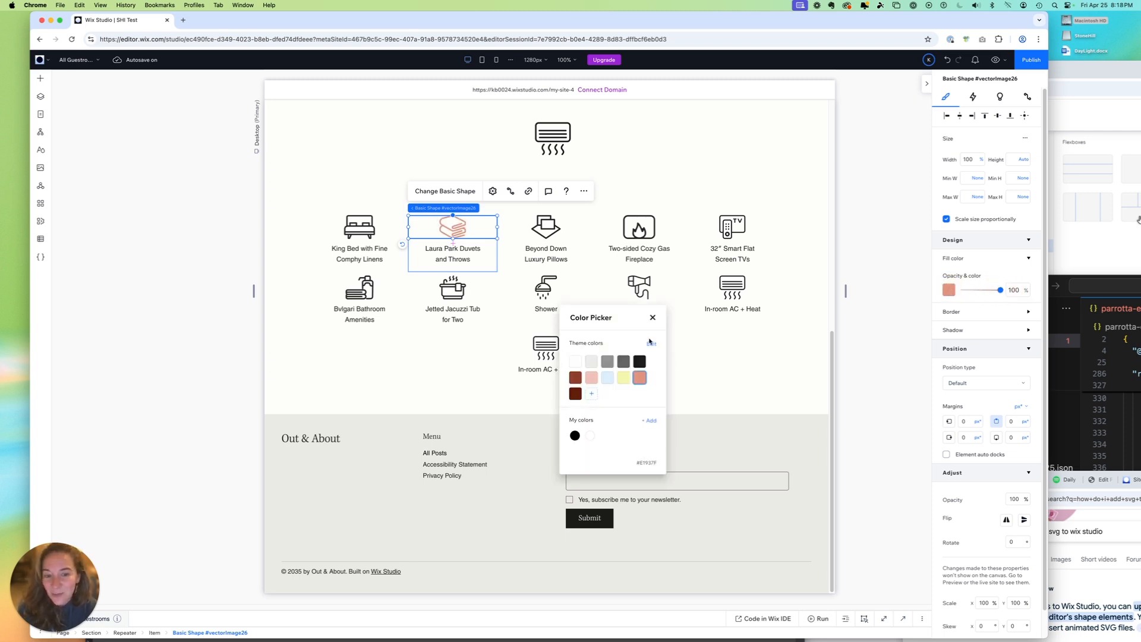
{"action": "left_click", "coordinate": [653, 318]}
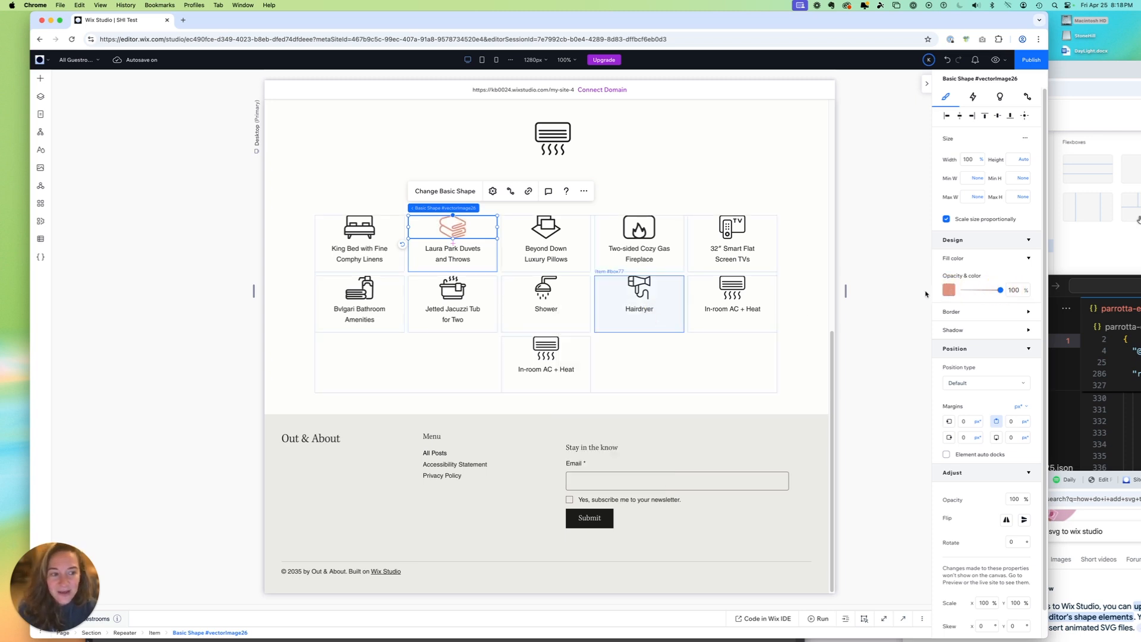
Step: Set the Laura Park Duvets and Throws icon's fill to the dark theme color #1C1C1B
{"action": "left_click", "coordinate": [950, 290]}
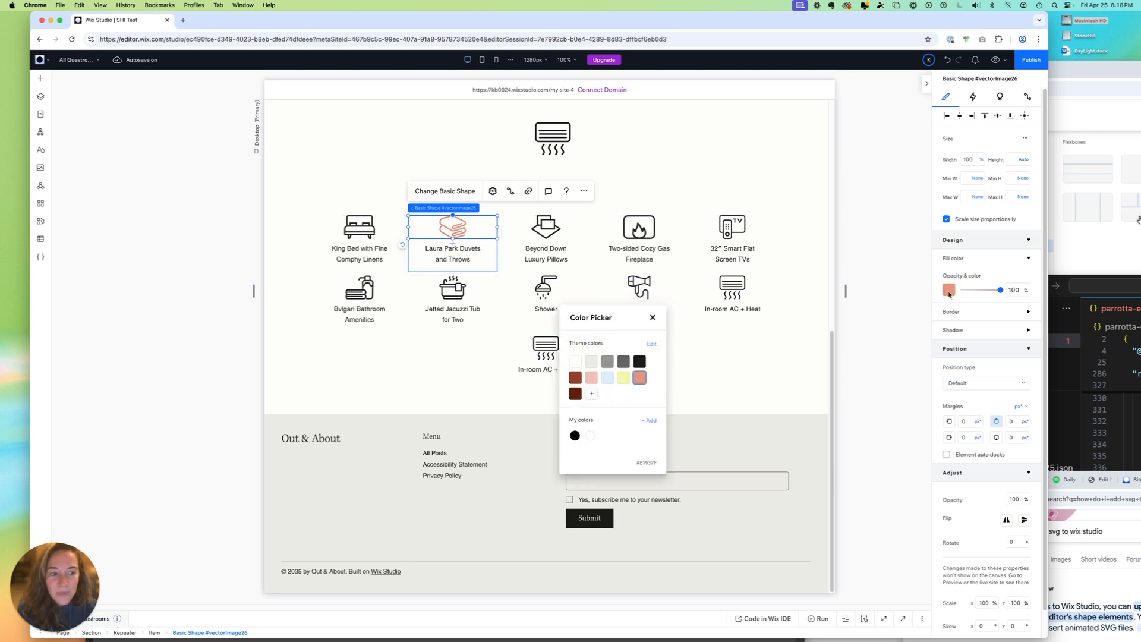
{"action": "left_click", "coordinate": [639, 362]}
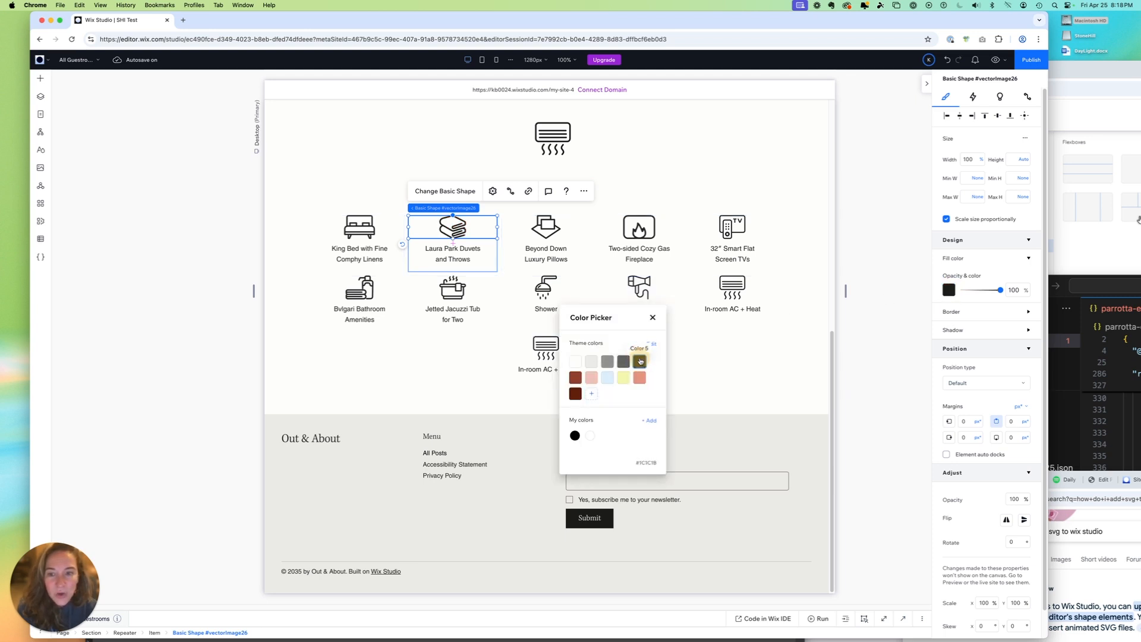
{"action": "left_click", "coordinate": [770, 350]}
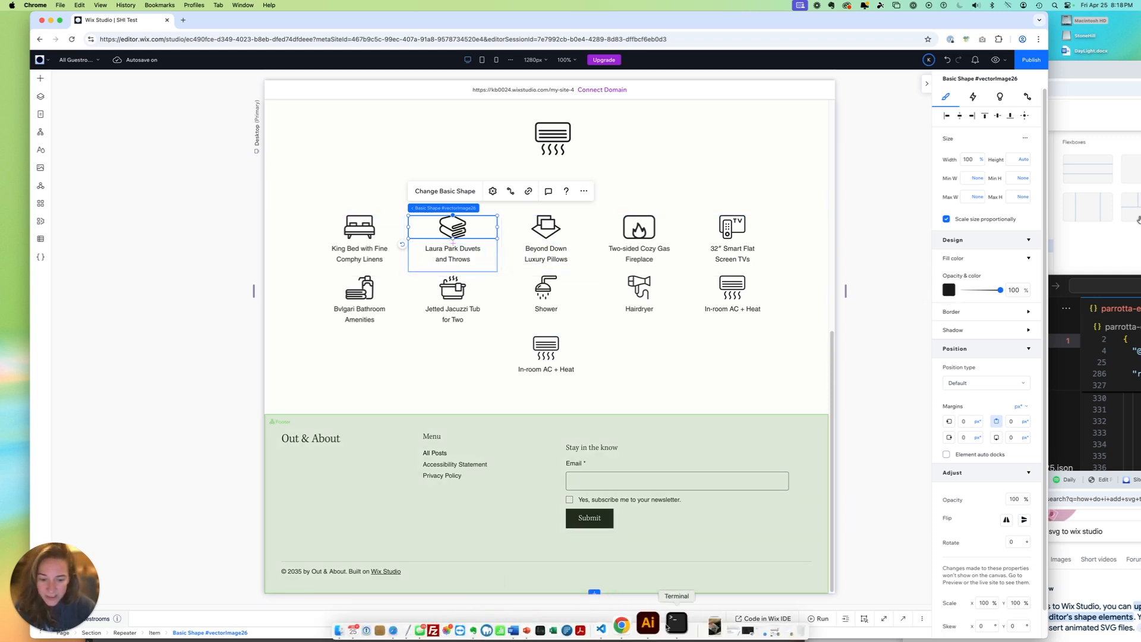
Step: Switch to Adobe Illustrator, locate the pillows icon in the row below the artboards, and move the tools panel beside the icons
{"action": "left_click", "coordinate": [657, 622]}
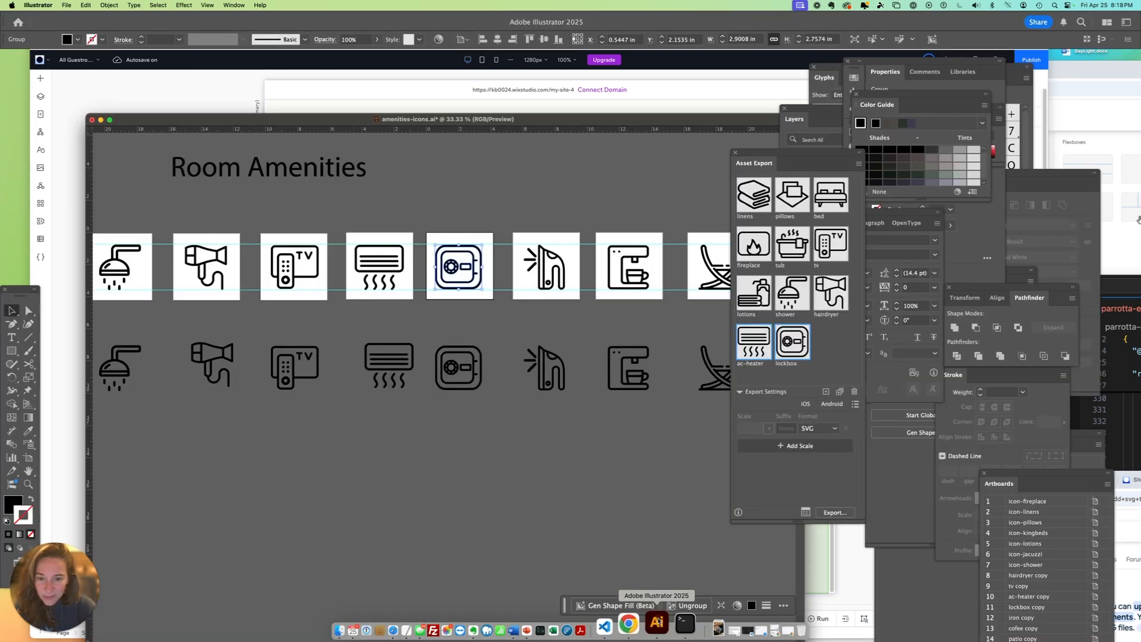
{"action": "left_click", "coordinate": [427, 212]}
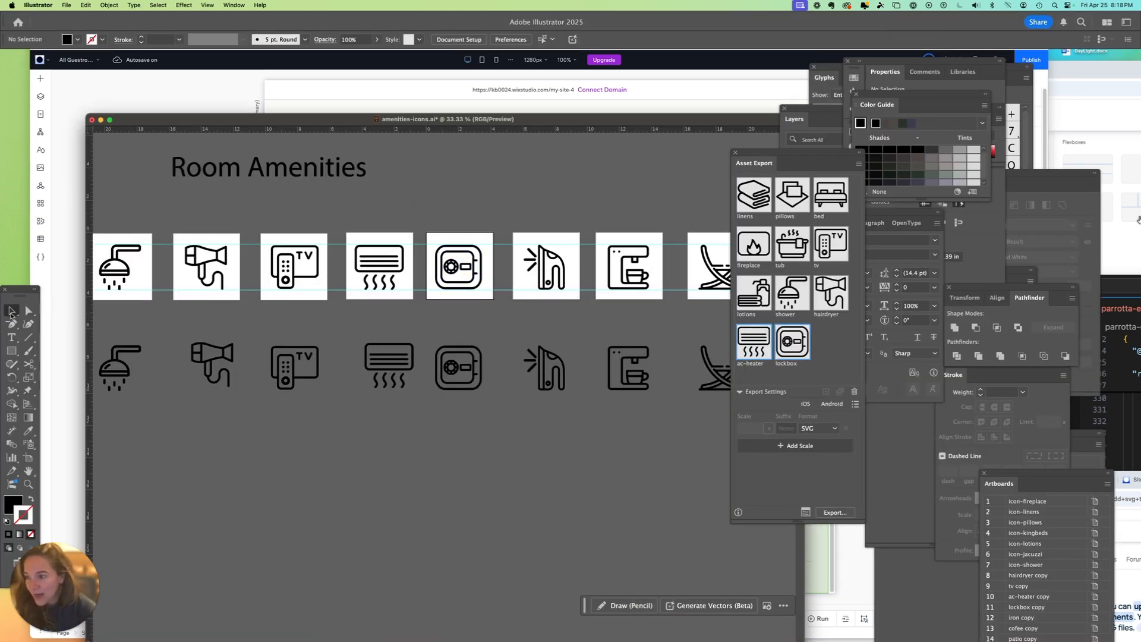
{"action": "left_click_drag", "start_coordinate": [204, 433], "coordinate": [508, 399]}
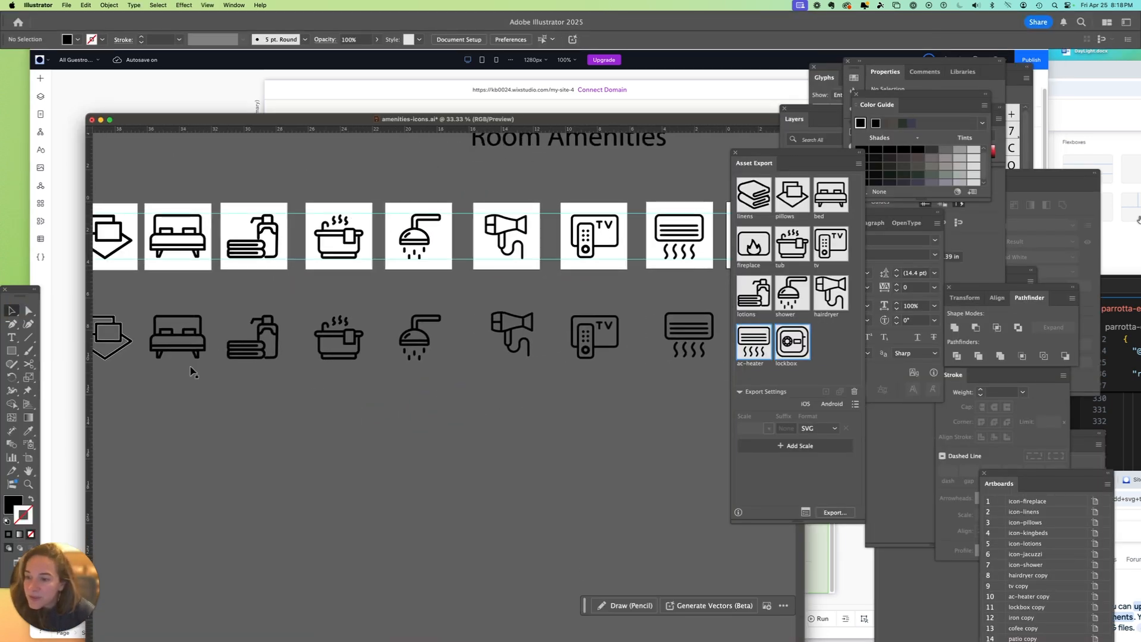
{"action": "left_click_drag", "start_coordinate": [191, 371], "coordinate": [428, 398]}
{"action": "left_click", "coordinate": [356, 357]}
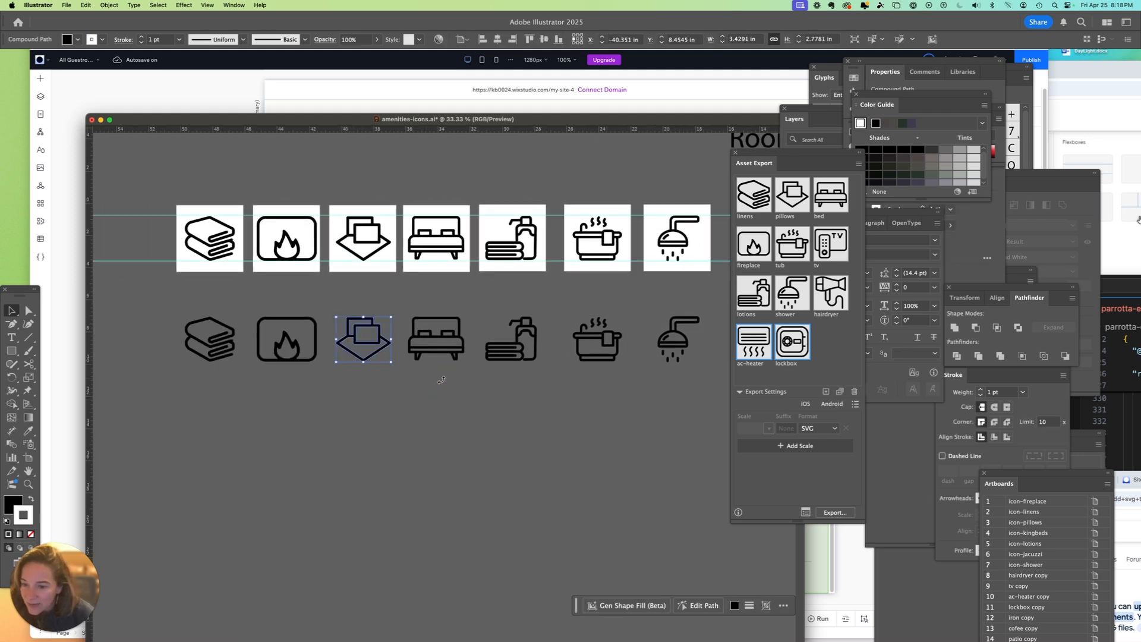
{"action": "left_click_drag", "start_coordinate": [23, 295], "coordinate": [141, 225]}
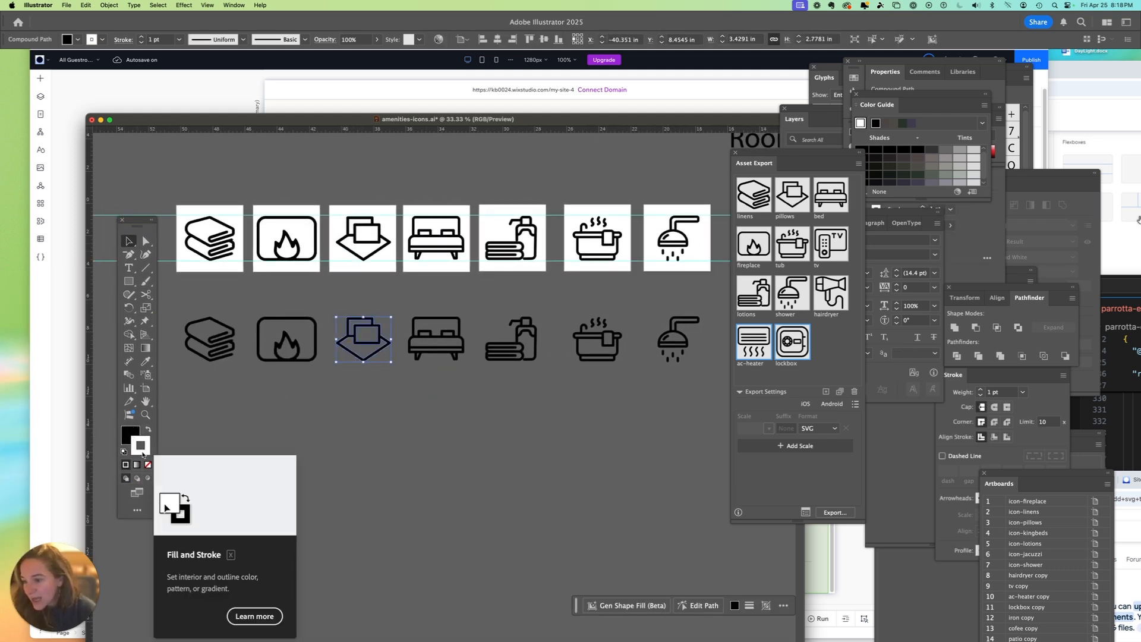
{"action": "left_click", "coordinate": [351, 410]}
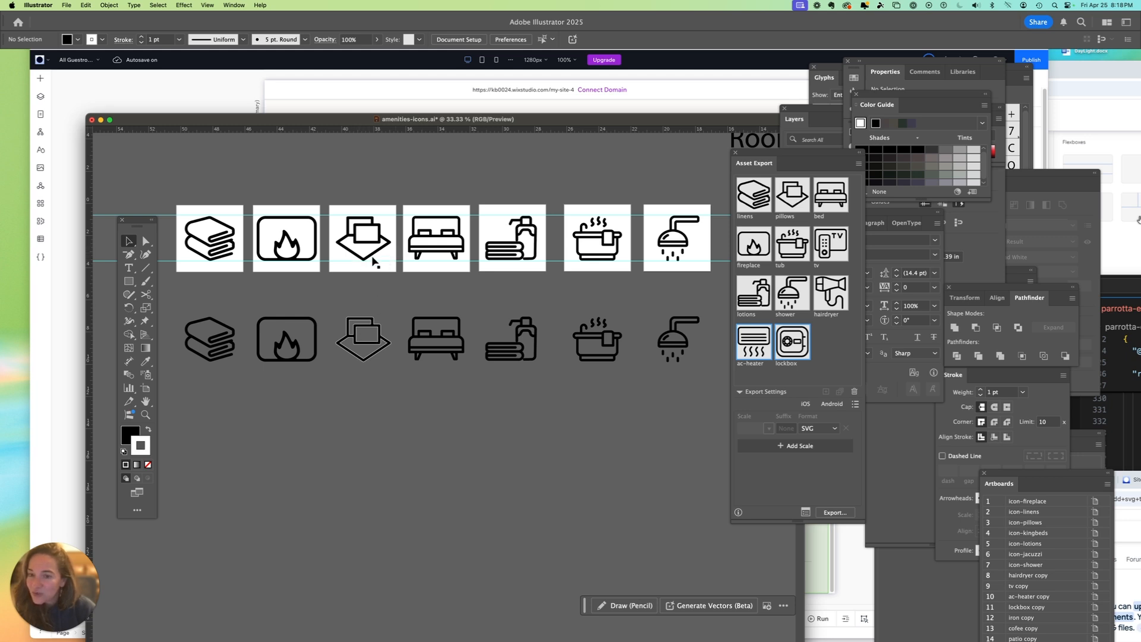
Step: Place a duplicate of the pillows icon directly below the lower row of icons
{"action": "left_click", "coordinate": [358, 354]}
{"action": "left_click", "coordinate": [353, 361]}
{"action": "left_click_drag", "start_coordinate": [353, 361], "coordinate": [344, 450]}
Step: Expand the duplicated pillows icon with both Fill and Stroke included
{"action": "key", "text": "super+equal"}
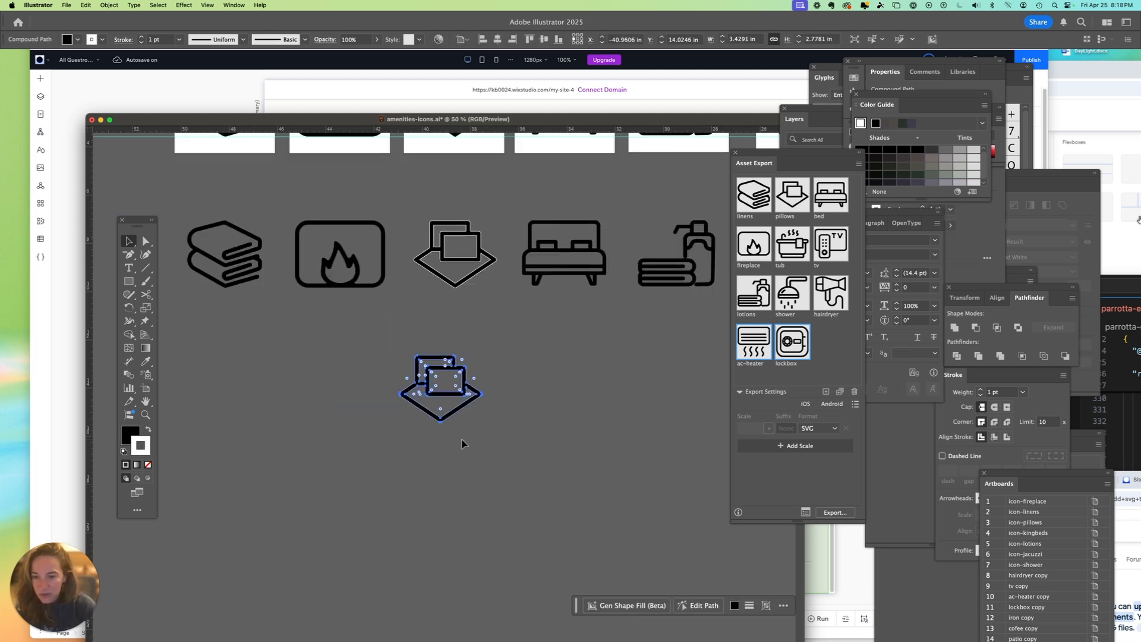
{"action": "key", "text": "super+equal"}
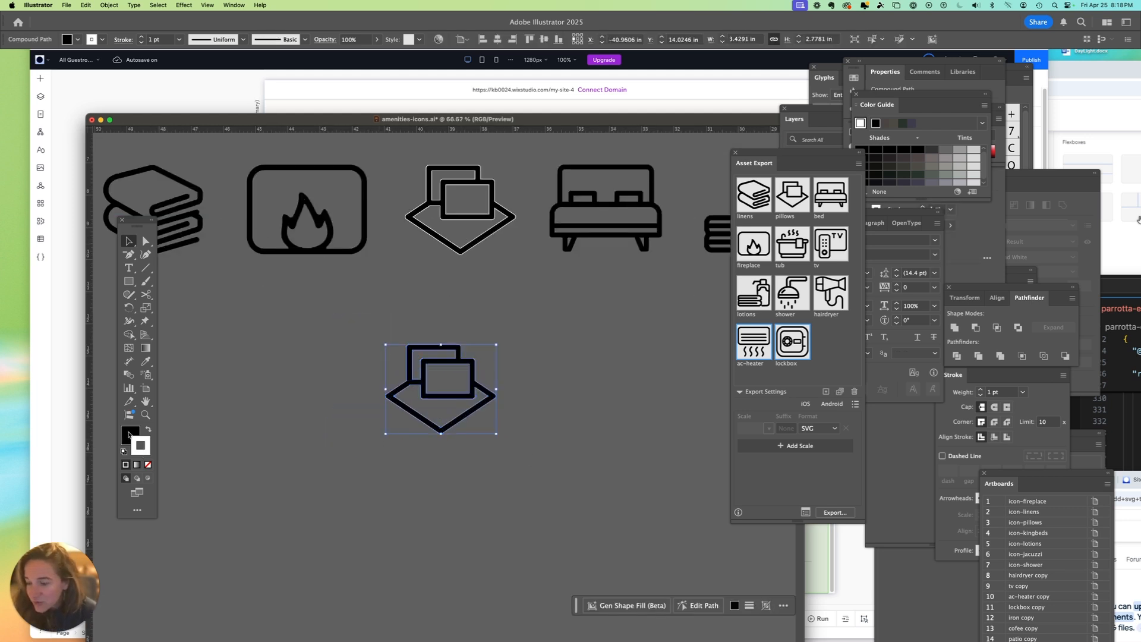
{"action": "left_click", "coordinate": [106, 6]}
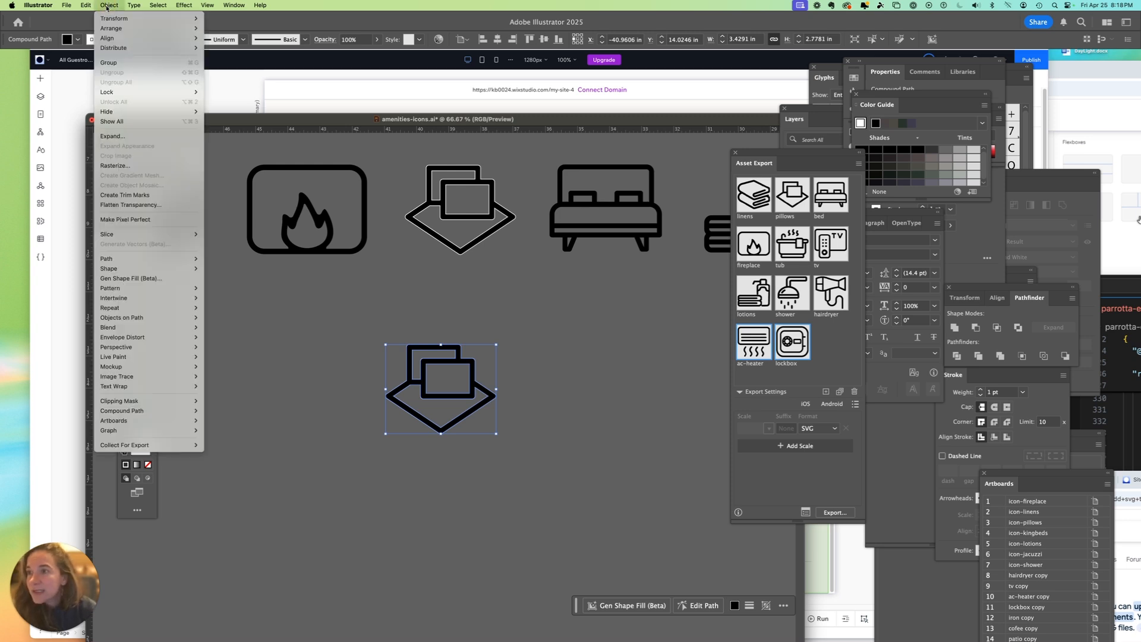
{"action": "left_click", "coordinate": [116, 138]}
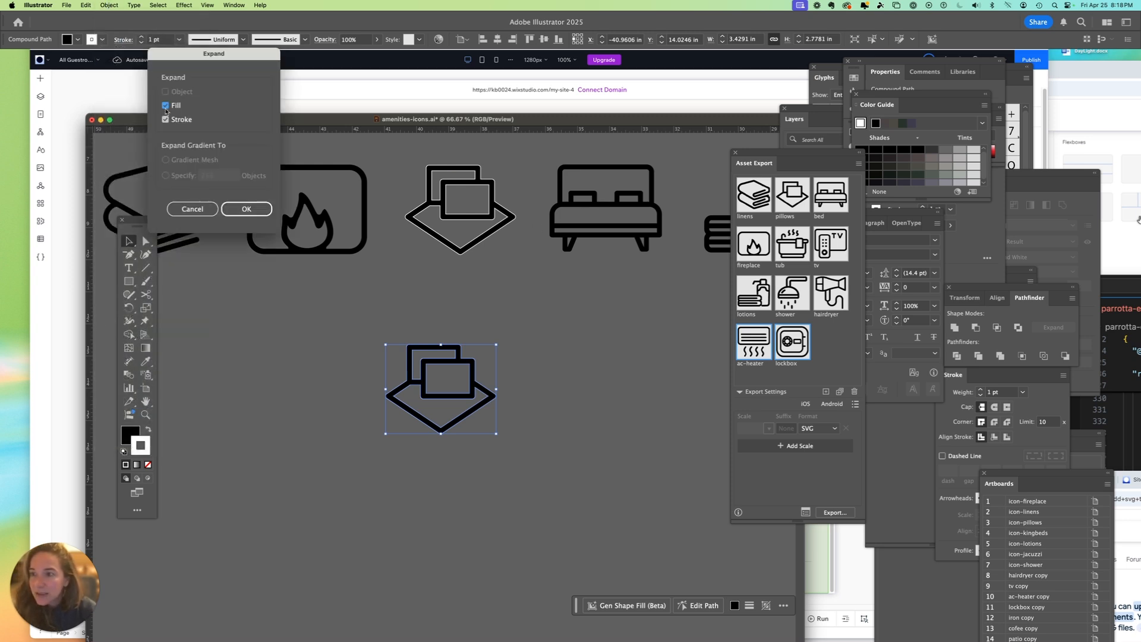
{"action": "left_click", "coordinate": [246, 209]}
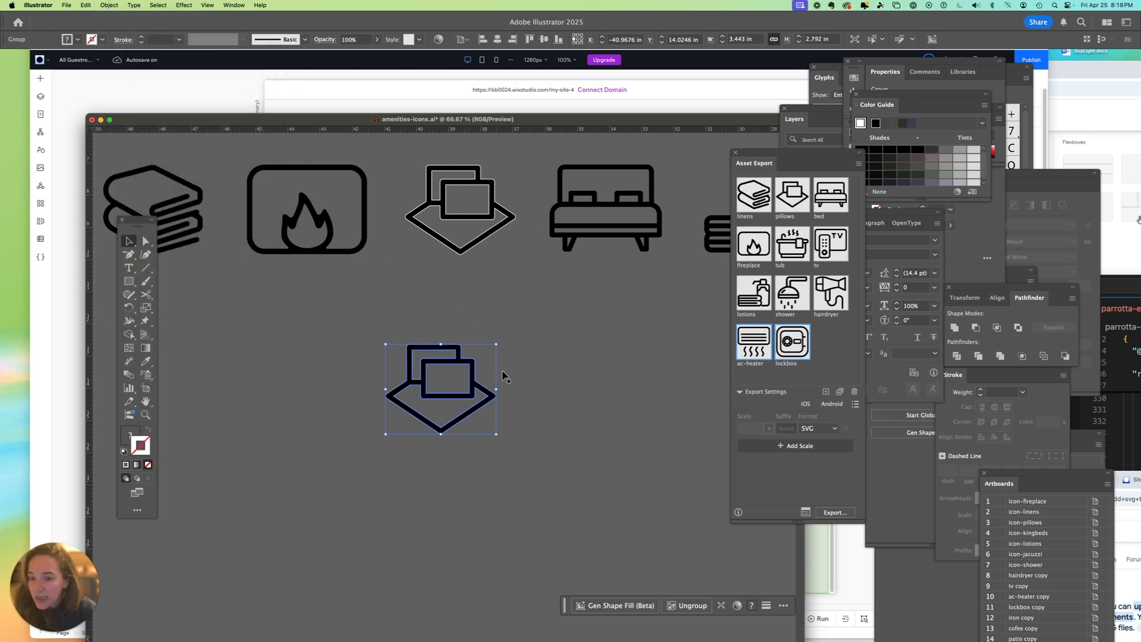
Step: Split the expanded pillows icon into separate shapes with the Pathfinder Divide operation
{"action": "key", "text": "super+equal"}
{"action": "key", "text": "super+equal"}
{"action": "key", "text": "super+equal"}
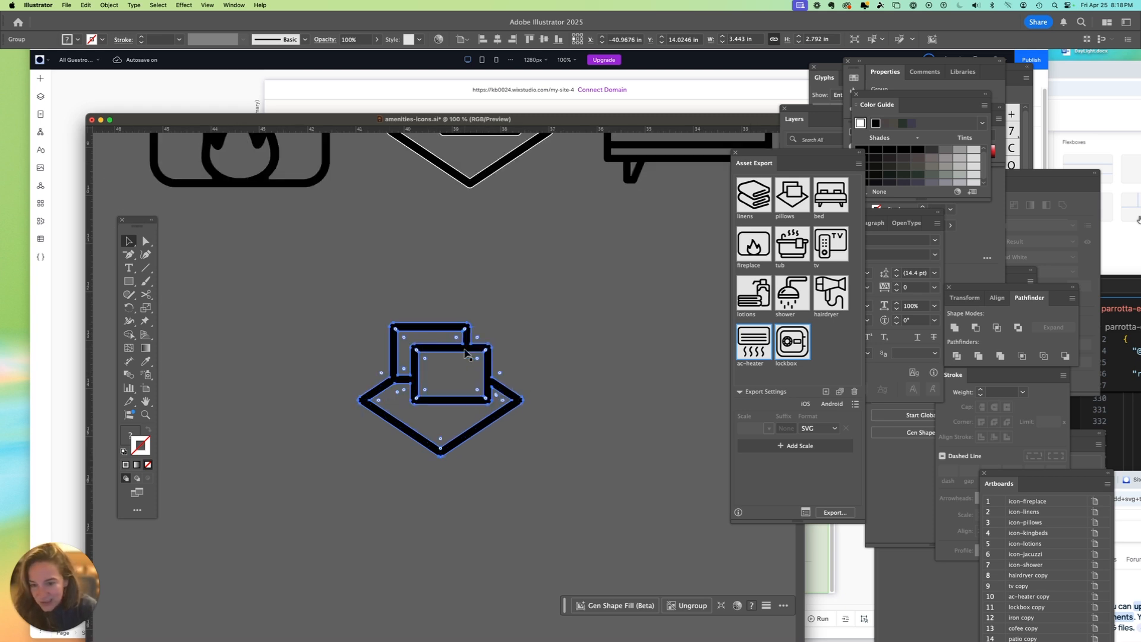
{"action": "key", "text": "super+equal"}
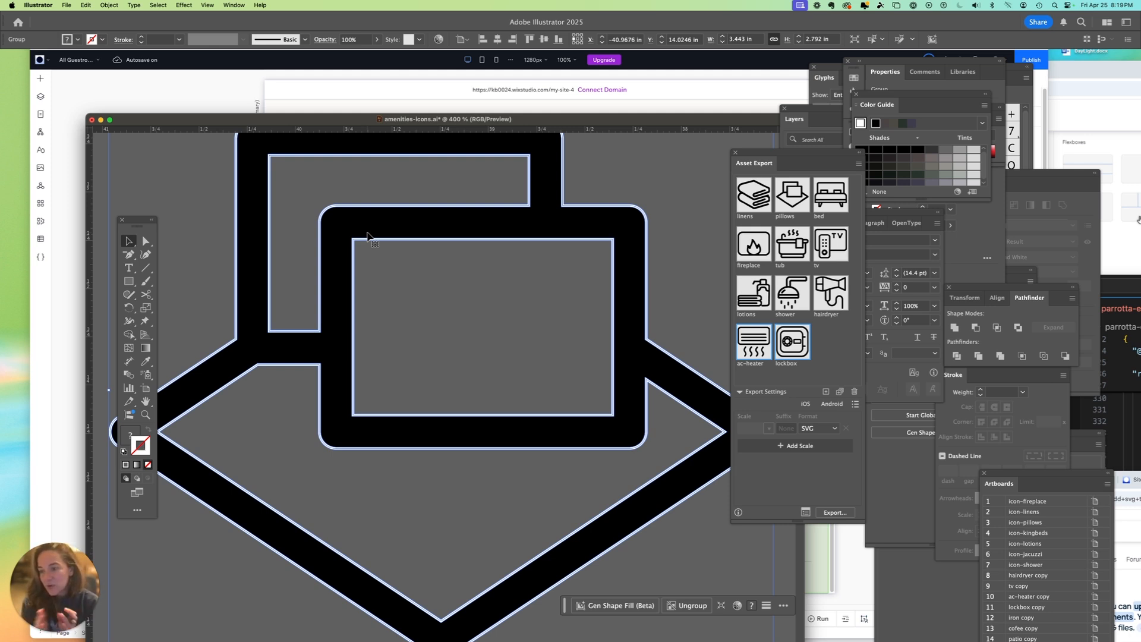
{"action": "left_click", "coordinate": [146, 241]}
{"action": "left_click", "coordinate": [129, 240]}
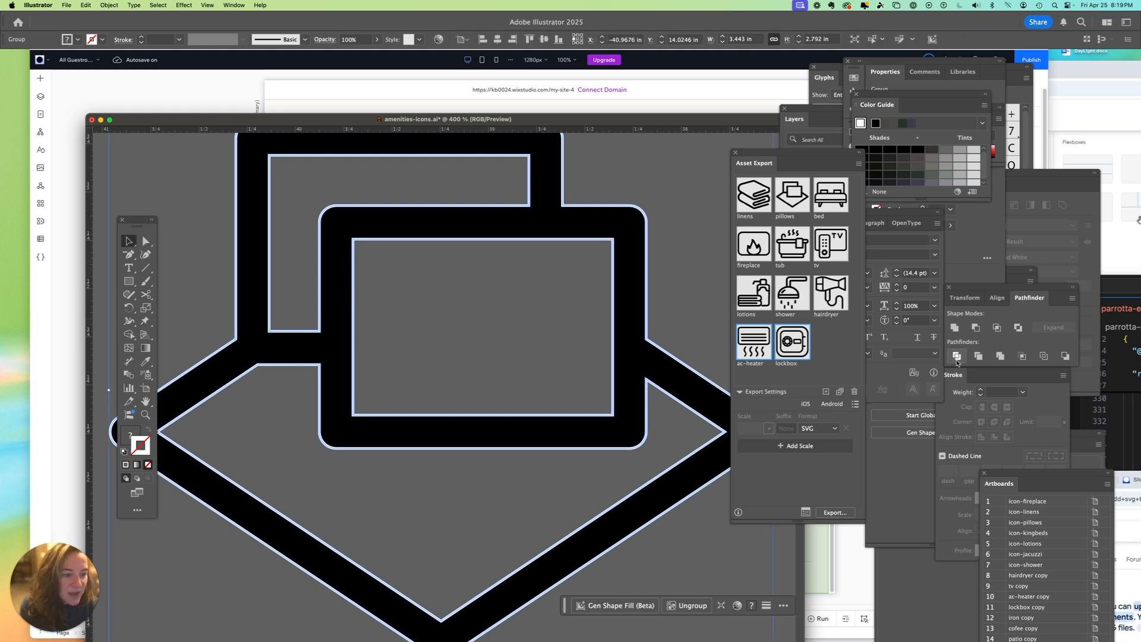
{"action": "left_click", "coordinate": [956, 357]}
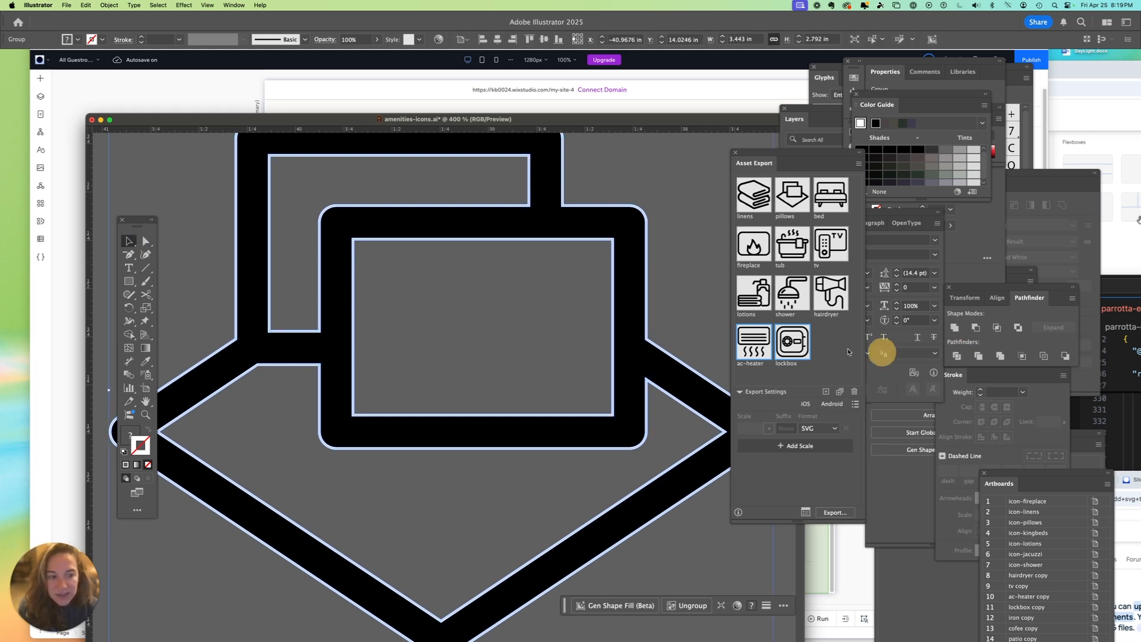
Step: Delete the white outline and white fill pieces inside the rear pillow of the divided icon
{"action": "left_click", "coordinate": [146, 241]}
{"action": "left_click", "coordinate": [228, 218]}
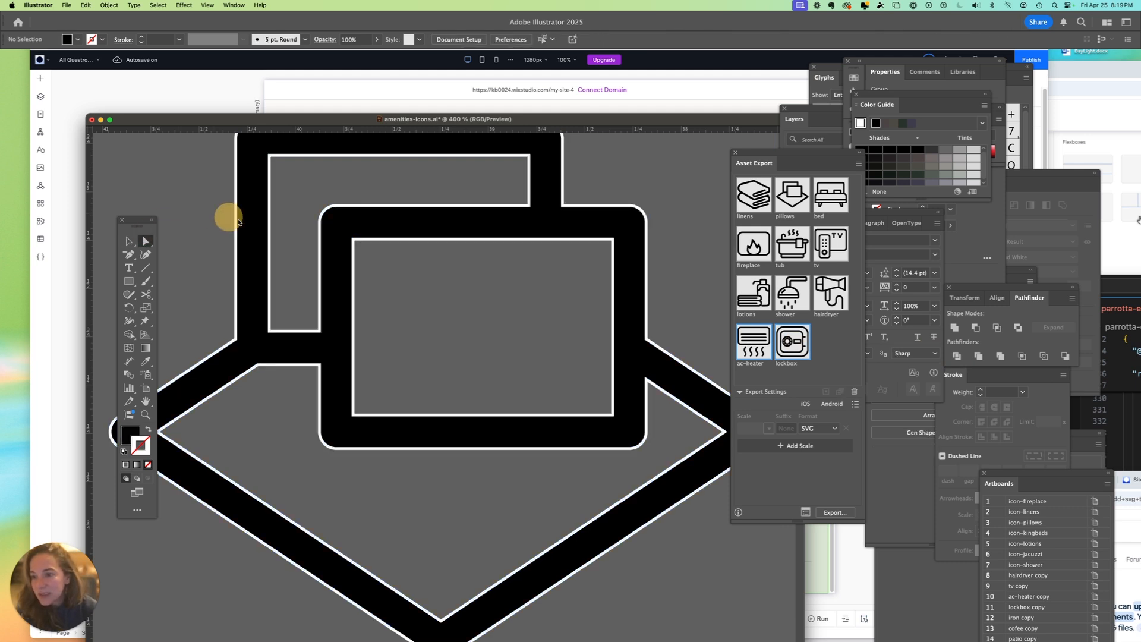
{"action": "left_click", "coordinate": [271, 234]}
{"action": "key", "text": "Delete"}
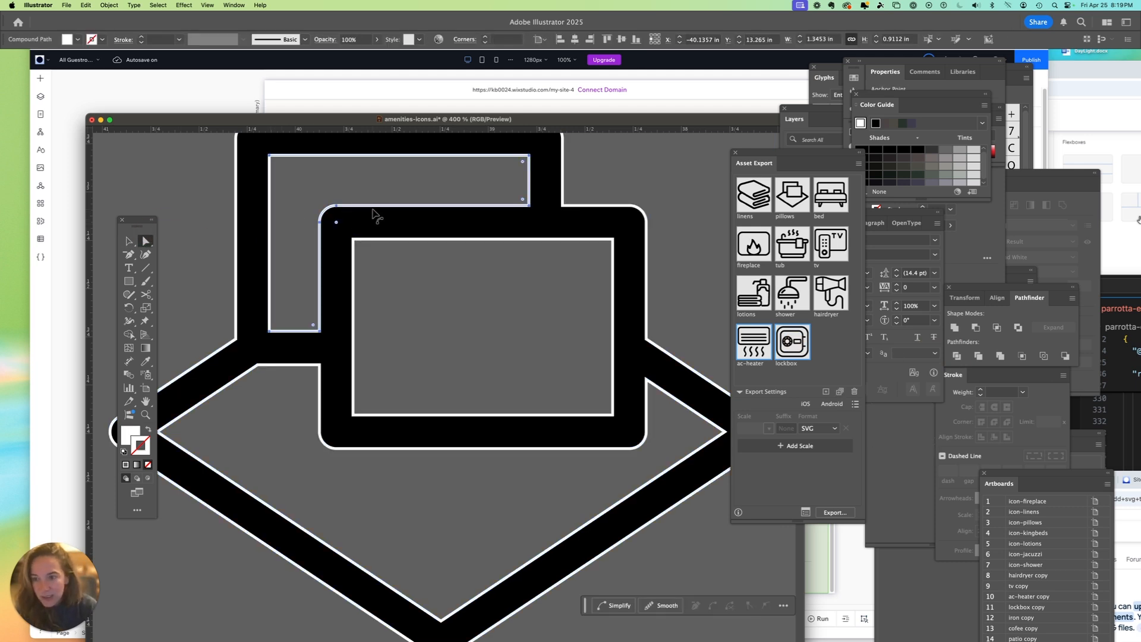
{"action": "key", "text": "Delete"}
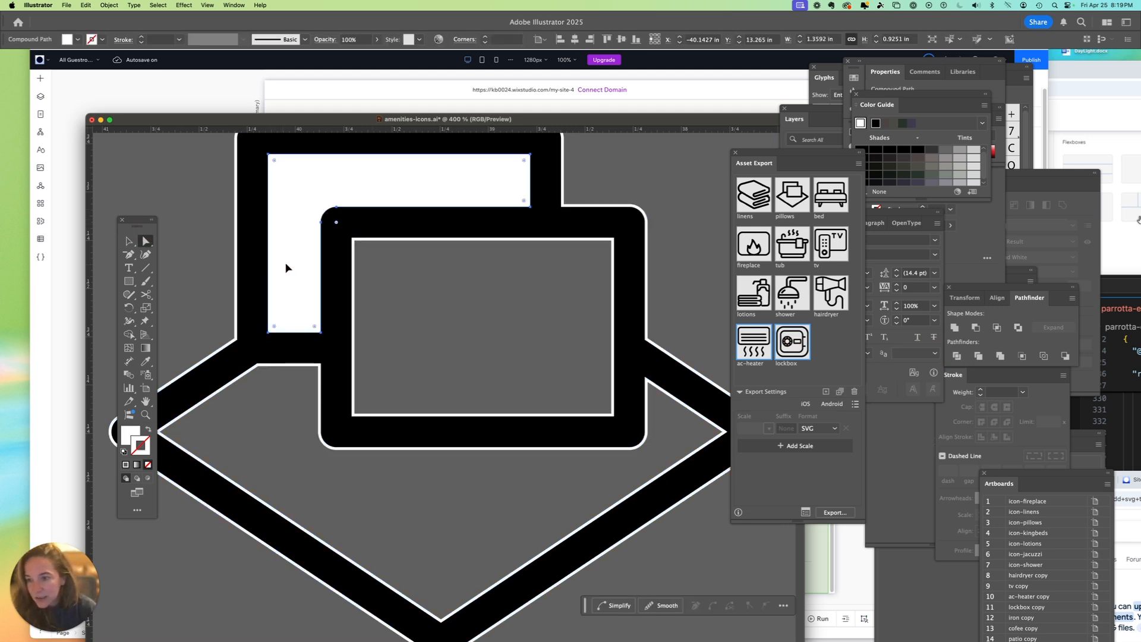
{"action": "key", "text": "cmd+z"}
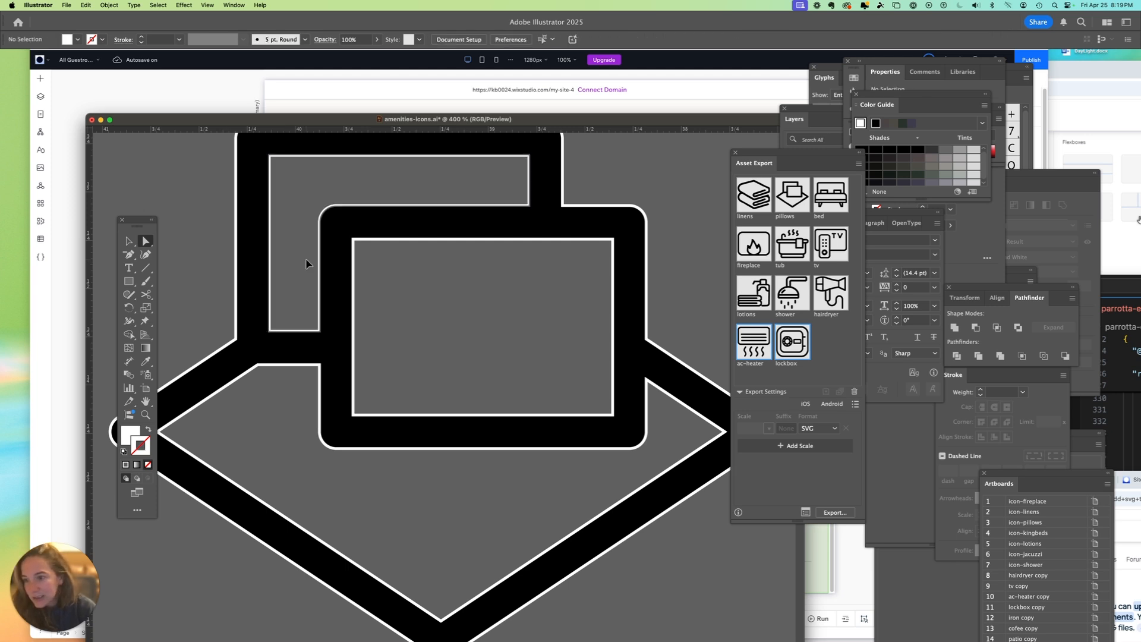
{"action": "left_click", "coordinate": [271, 258]}
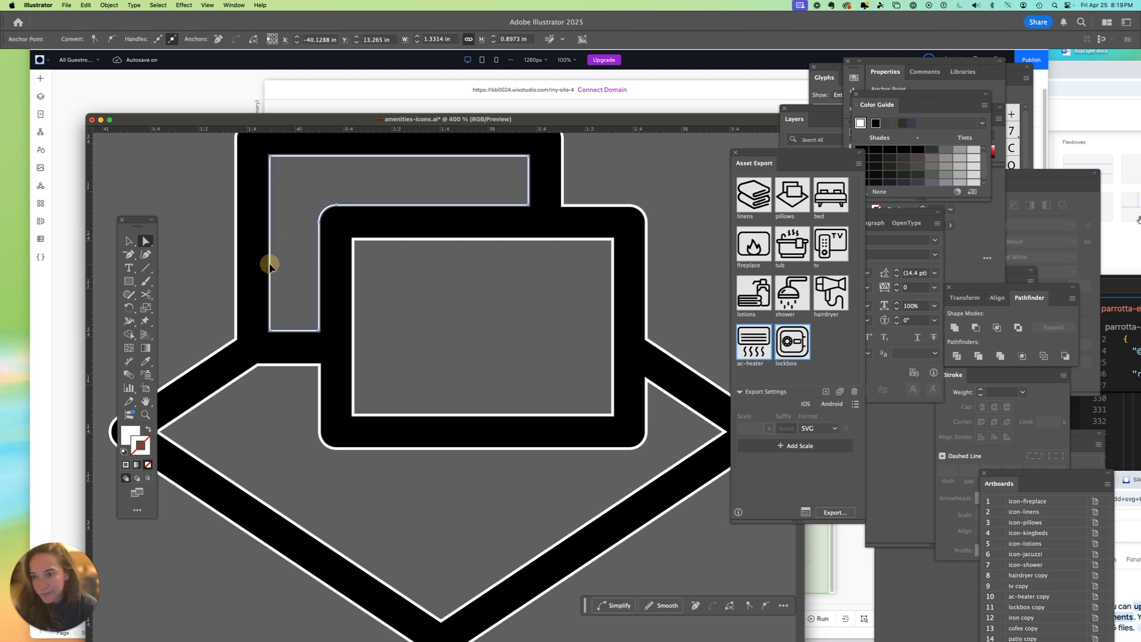
{"action": "key", "text": "Delete"}
{"action": "left_click", "coordinate": [280, 275]}
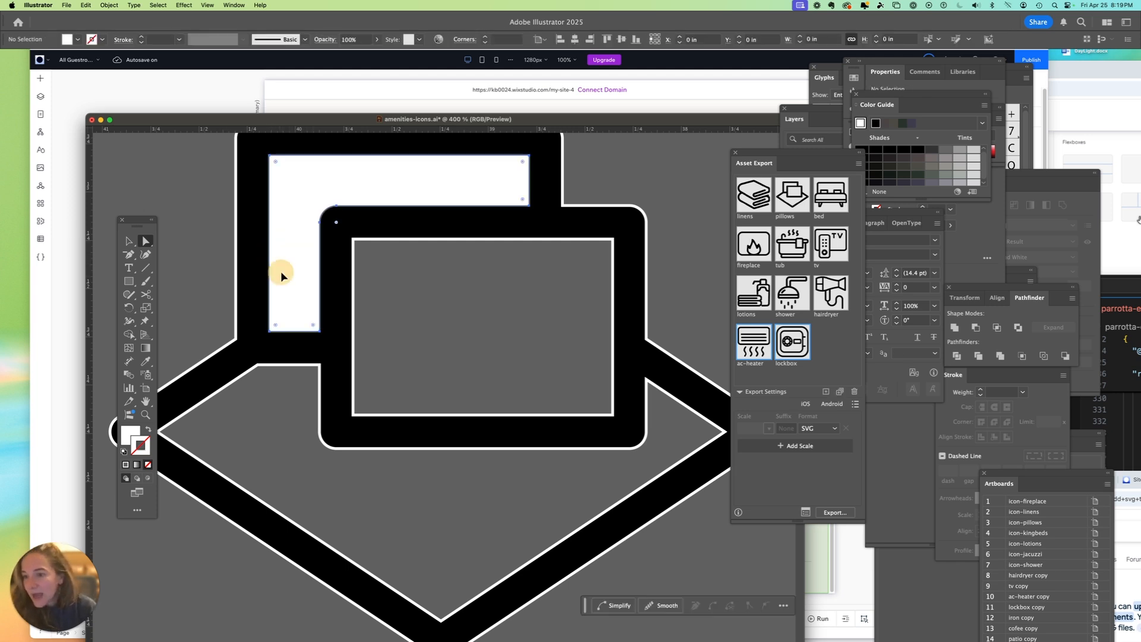
{"action": "key", "text": "Delete"}
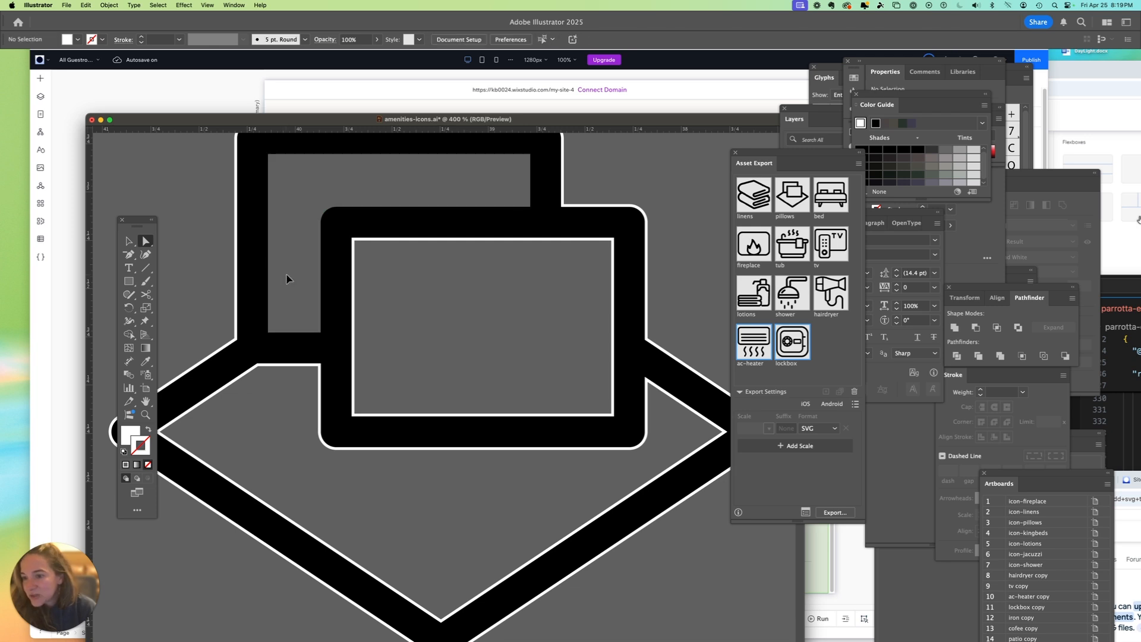
Step: Delete the white outline and white fill pieces inside the large diamond shape of the icon
{"action": "left_click", "coordinate": [259, 367]}
{"action": "key", "text": "Delete"}
{"action": "key", "text": "Delete"}
{"action": "left_click", "coordinate": [265, 367]}
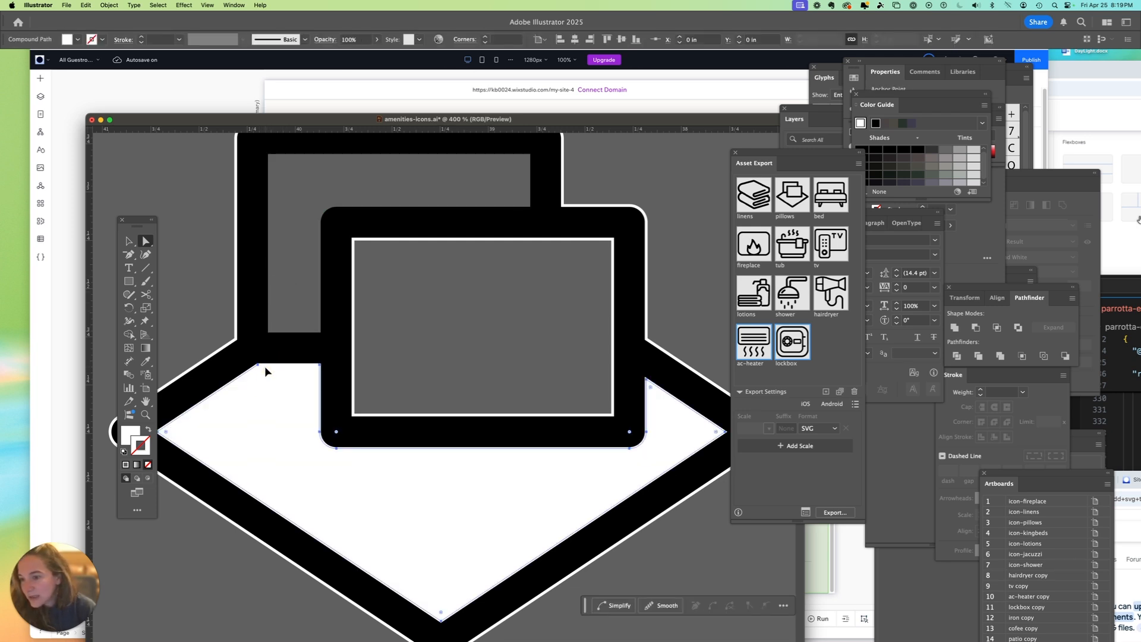
{"action": "key", "text": "Delete"}
{"action": "left_click", "coordinate": [264, 367]}
{"action": "key", "text": "Delete"}
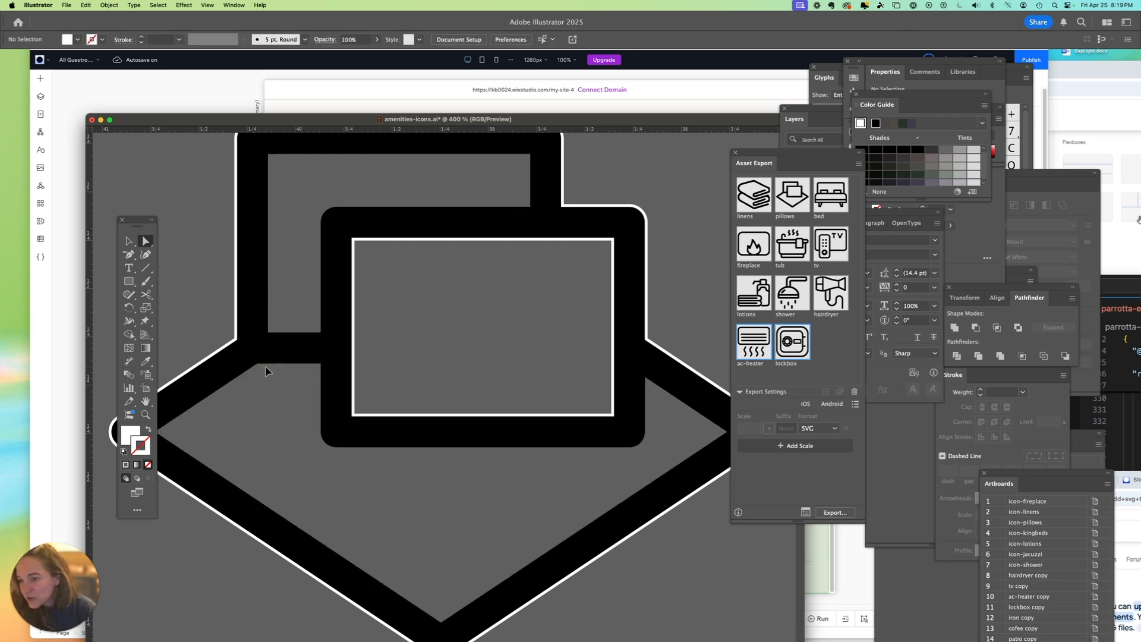
Step: Delete the white outline and white background pieces around the icon's outer silhouette
{"action": "left_click", "coordinate": [236, 320]}
{"action": "key", "text": "Delete"}
{"action": "key", "text": "Delete"}
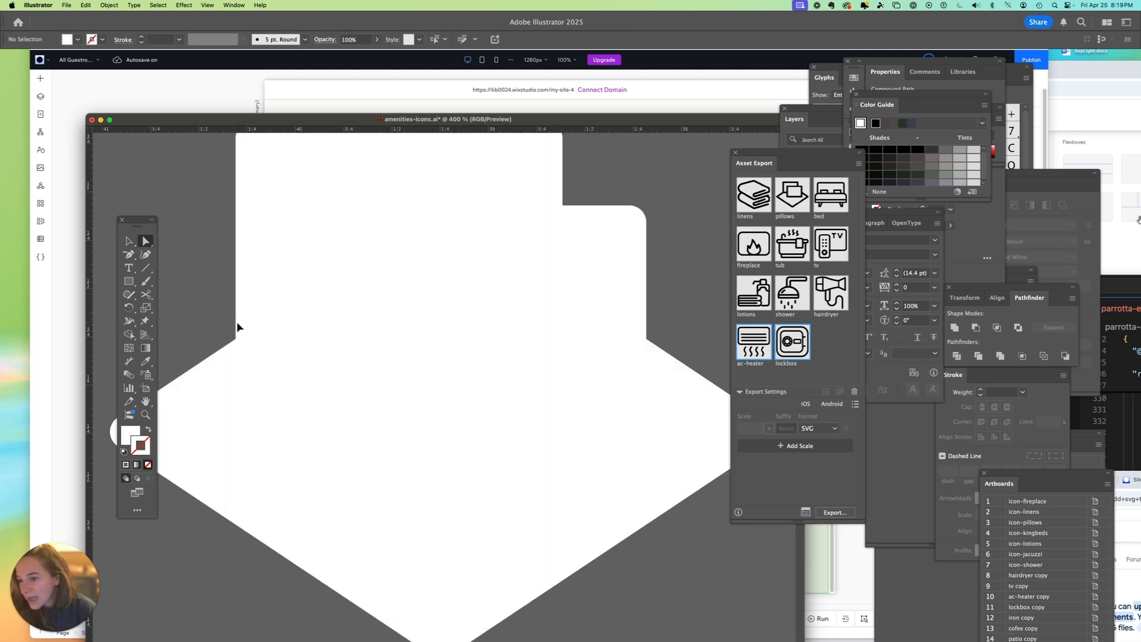
{"action": "left_click", "coordinate": [236, 324]}
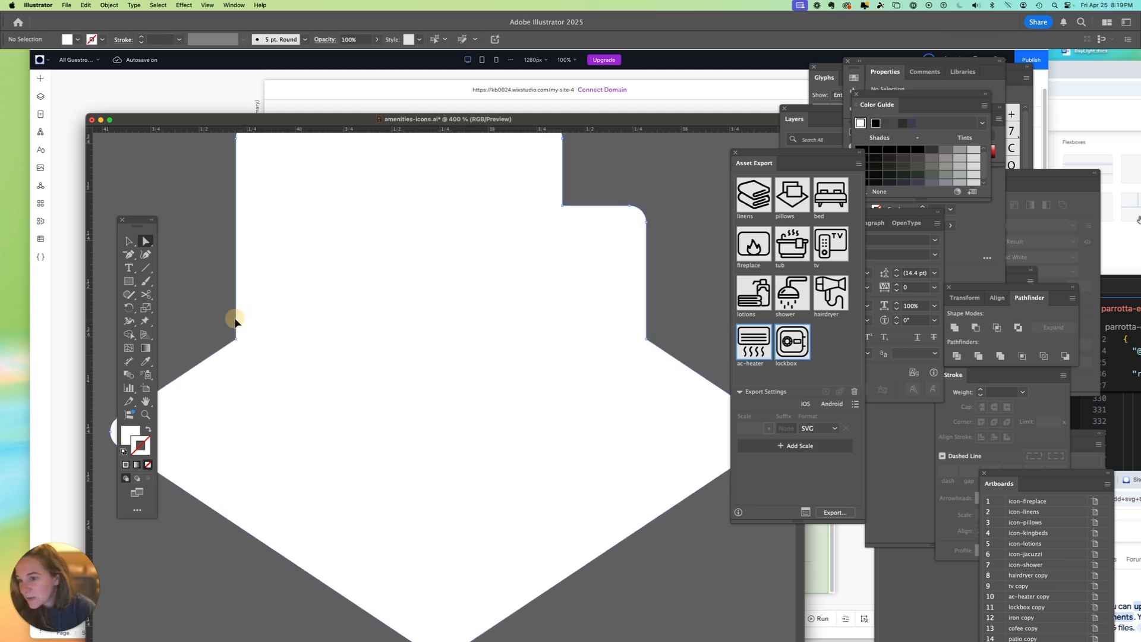
{"action": "key", "text": "Delete"}
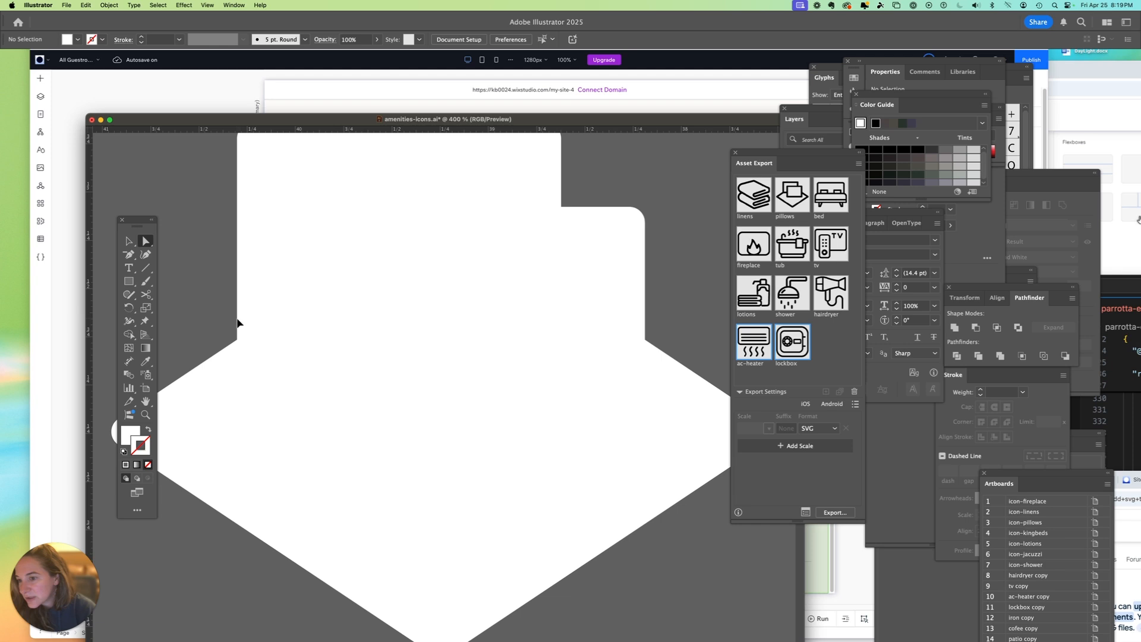
{"action": "left_click", "coordinate": [237, 326]}
{"action": "key", "text": "Delete"}
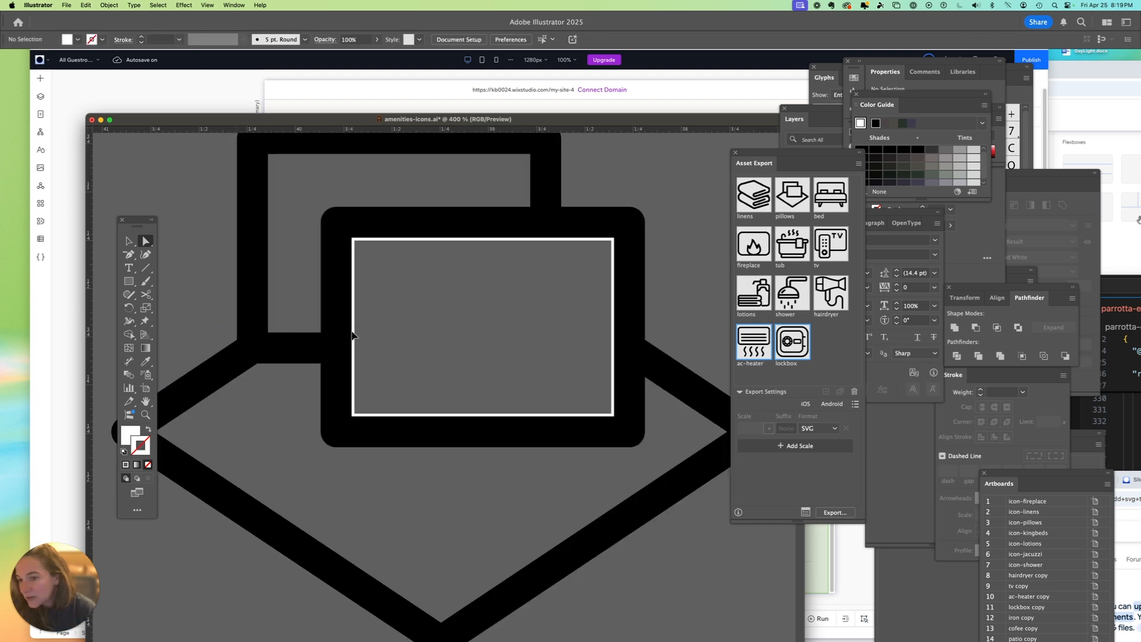
Step: Delete the white outline and white fill pieces inside the front pillow rectangle
{"action": "left_click", "coordinate": [353, 321]}
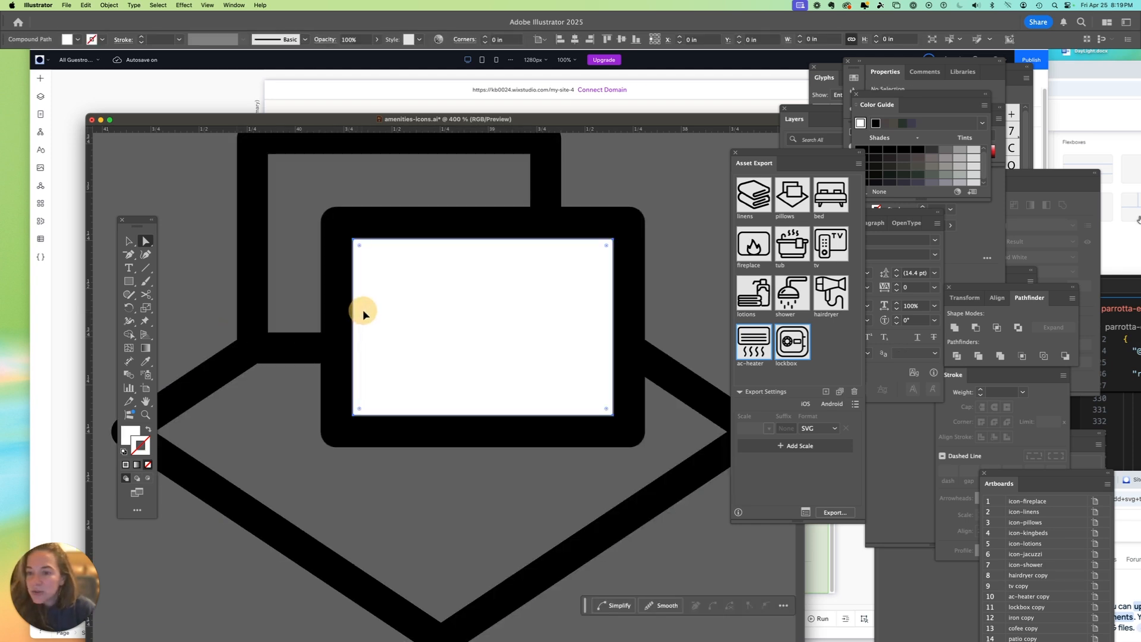
{"action": "key", "text": "Delete"}
{"action": "left_click", "coordinate": [356, 312]}
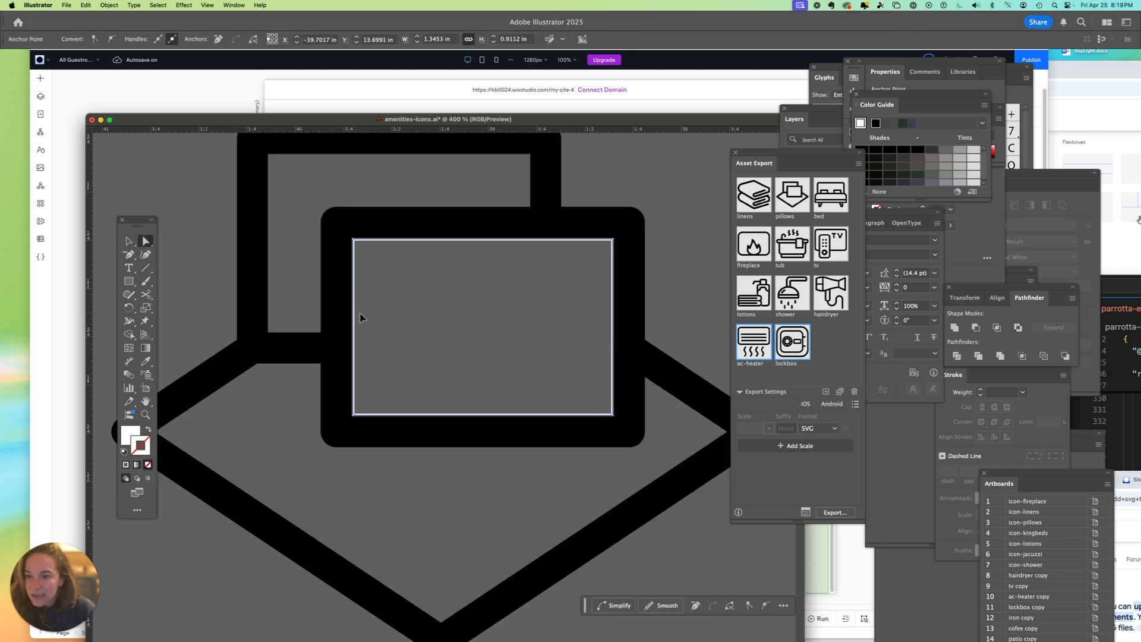
{"action": "key", "text": "Delete"}
{"action": "key", "text": "Delete"}
{"action": "left_click", "coordinate": [365, 310]}
{"action": "key", "text": "Delete"}
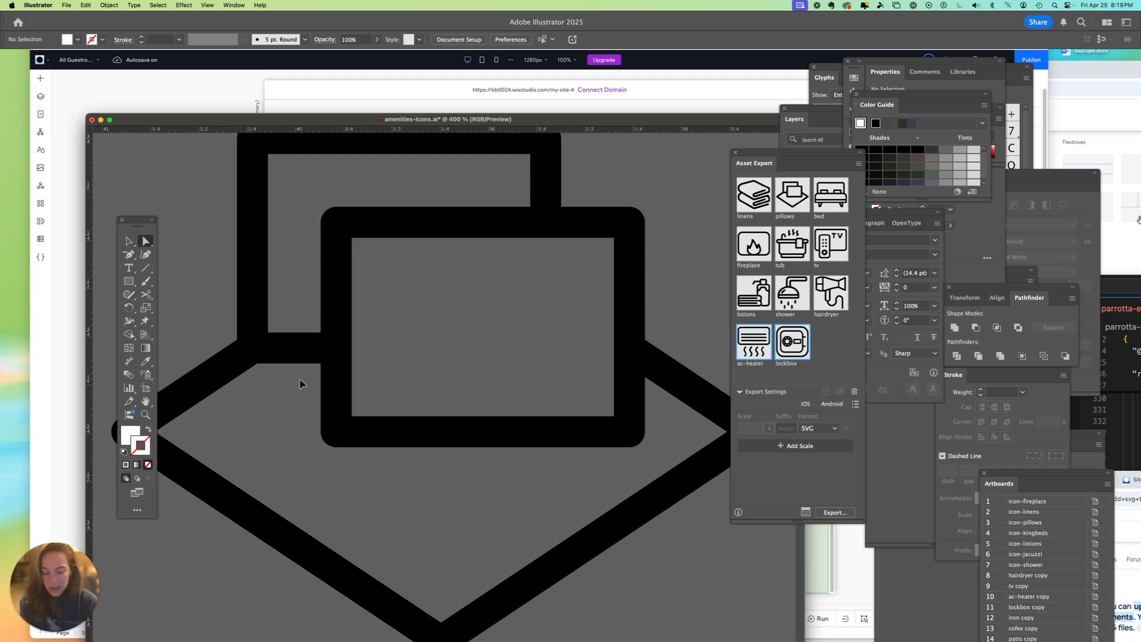
Step: Select the cleaned pillows icon to check that it is one black compound path, and deselect it
{"action": "left_click", "coordinate": [338, 305]}
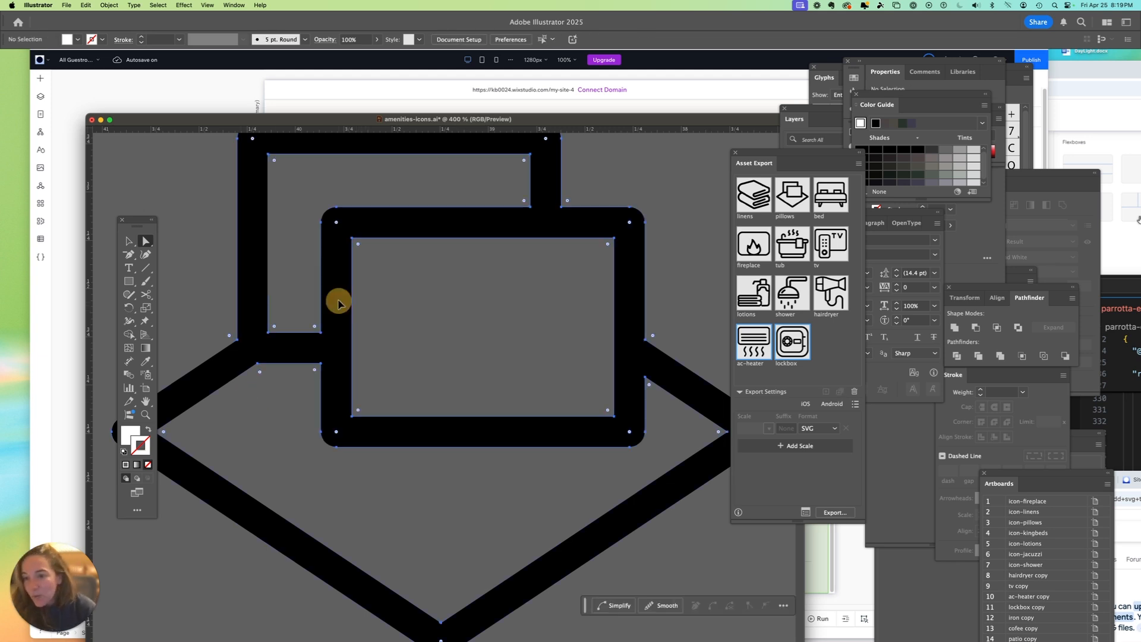
{"action": "left_click", "coordinate": [127, 436]}
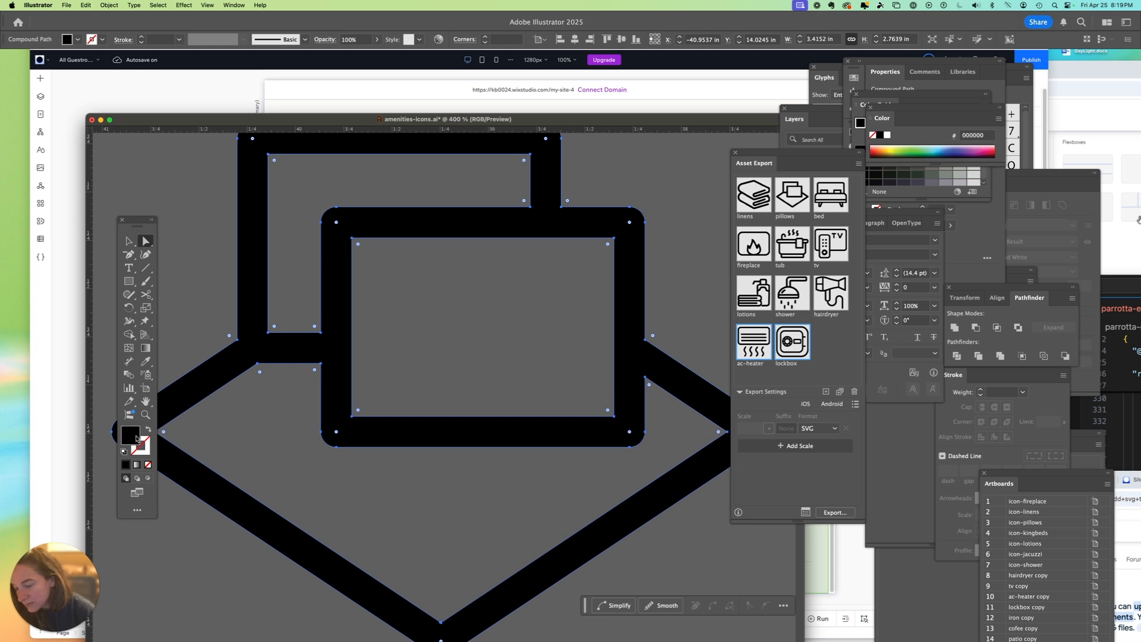
{"action": "key", "text": "v"}
{"action": "key", "text": "Return"}
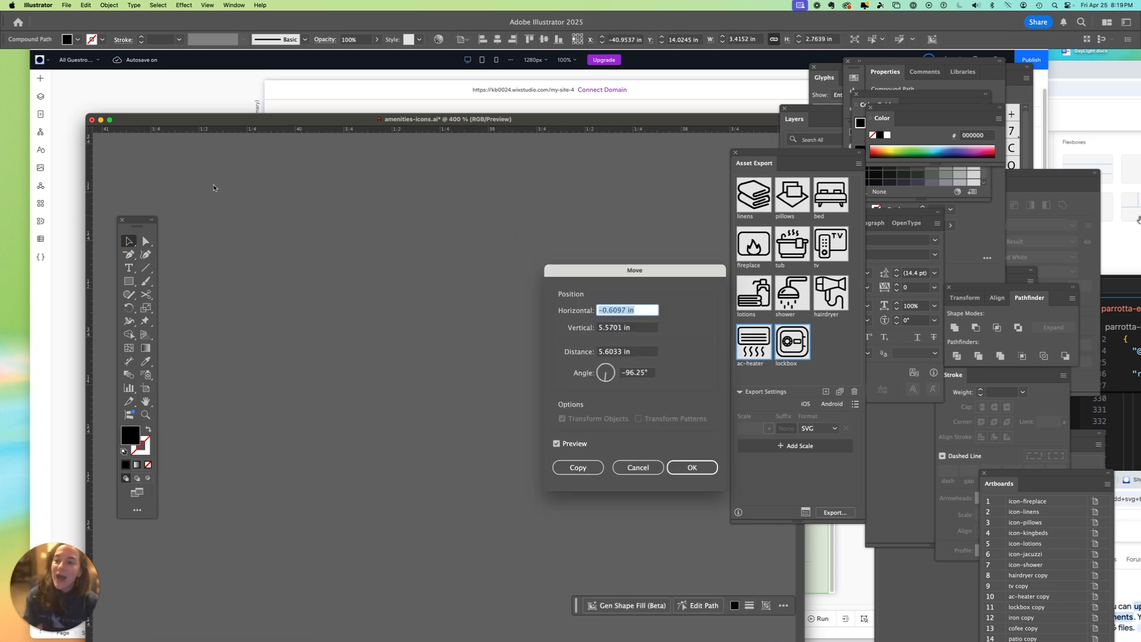
{"action": "left_click", "coordinate": [637, 467]}
{"action": "left_click", "coordinate": [409, 485]}
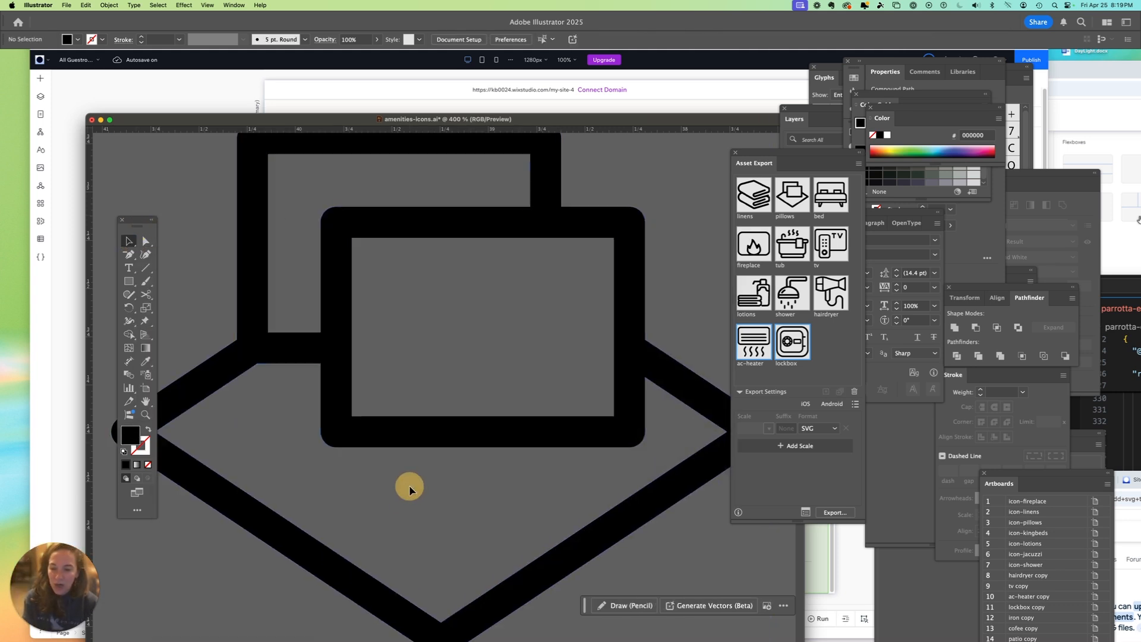
{"action": "key", "text": "super+minus"}
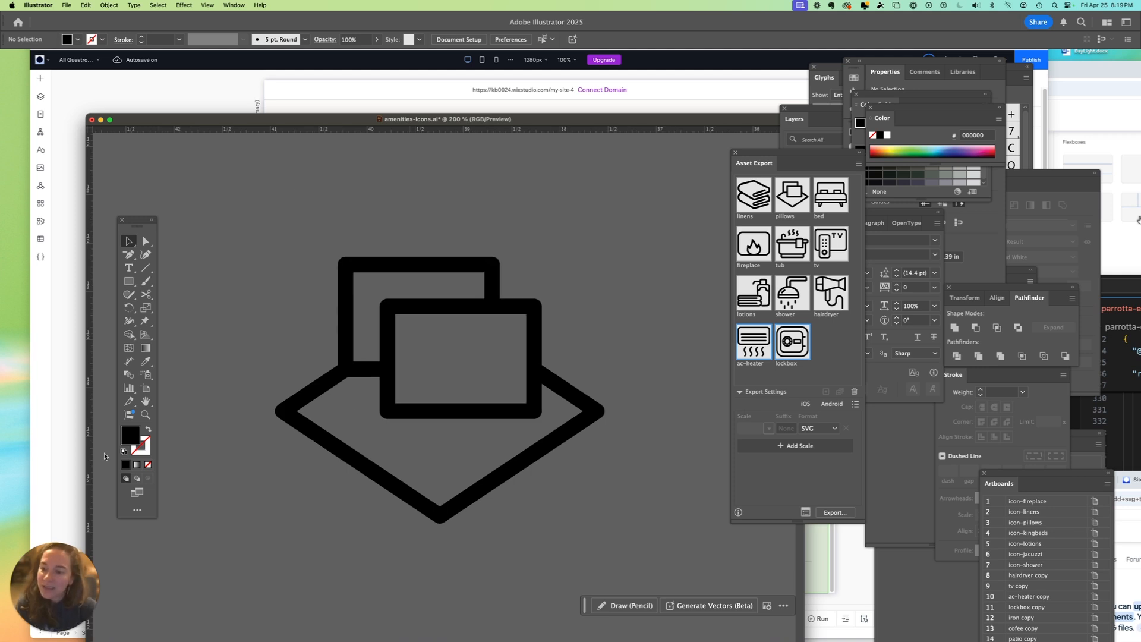
Step: Inspect the bed and lotions icons by selecting each one to check whether its artwork is made of strokes or fills
{"action": "left_click_drag", "start_coordinate": [472, 138], "coordinate": [341, 362]}
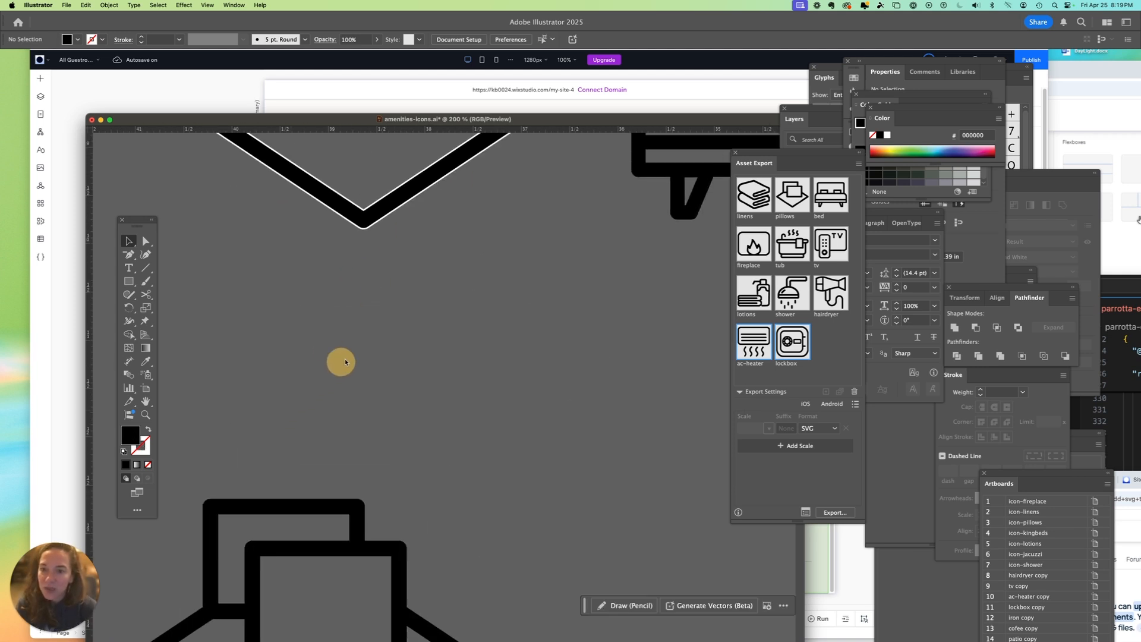
{"action": "left_click_drag", "start_coordinate": [406, 317], "coordinate": [202, 473]}
{"action": "left_click", "coordinate": [466, 335]}
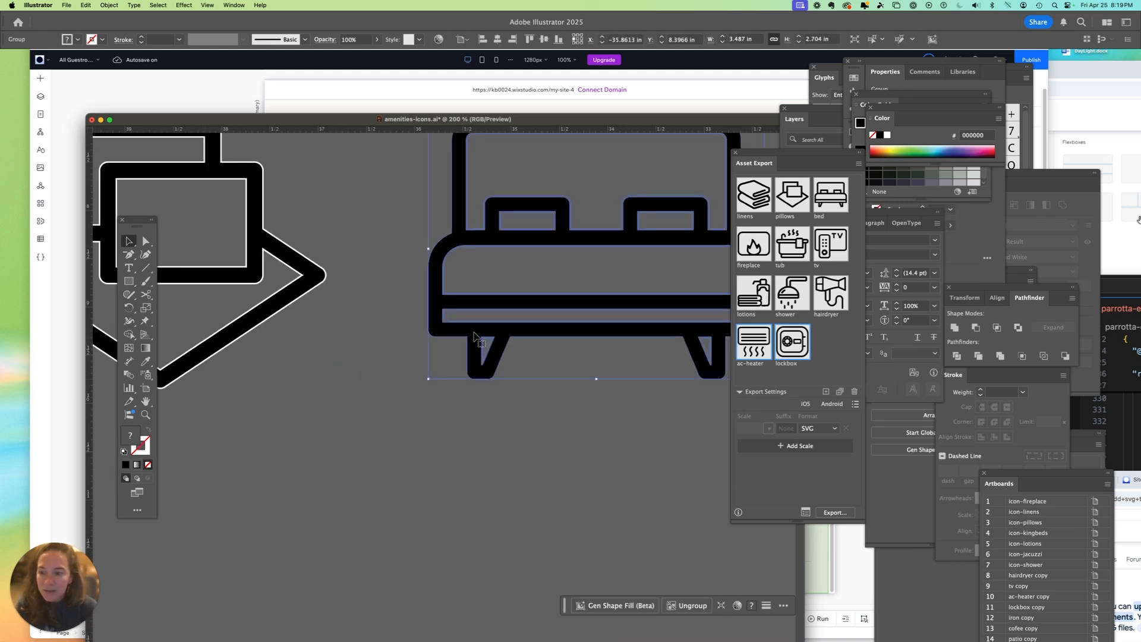
{"action": "left_click_drag", "start_coordinate": [553, 326], "coordinate": [283, 398]}
{"action": "scroll", "coordinate": [357, 380], "scroll_direction": "right", "scroll_amount": 10}
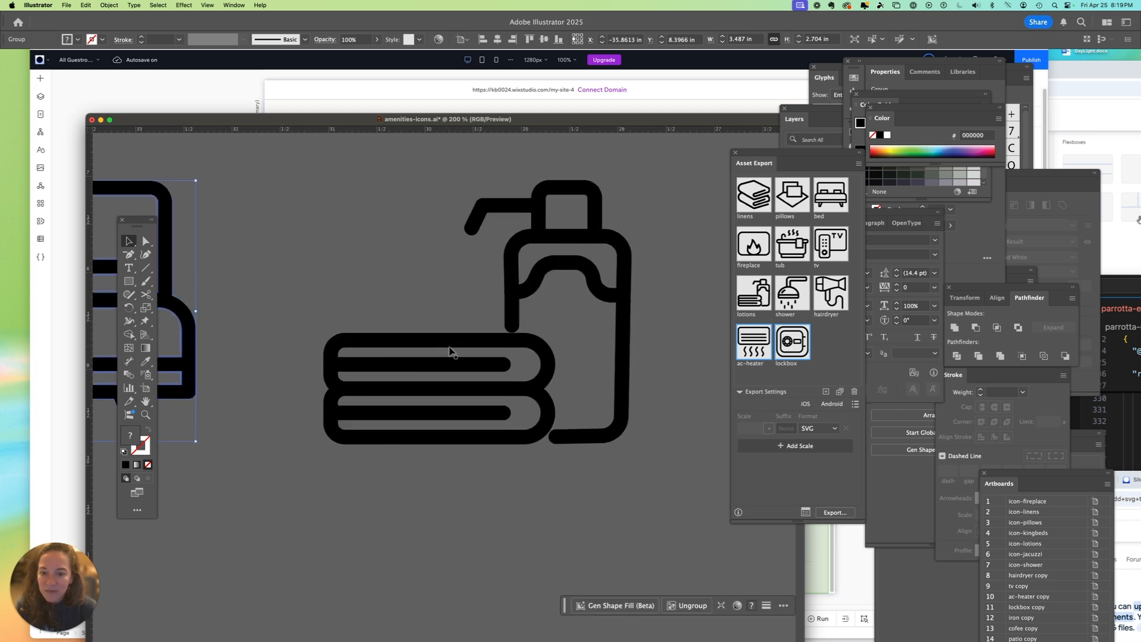
{"action": "left_click", "coordinate": [456, 343]}
{"action": "left_click_drag", "start_coordinate": [621, 352], "coordinate": [288, 359]}
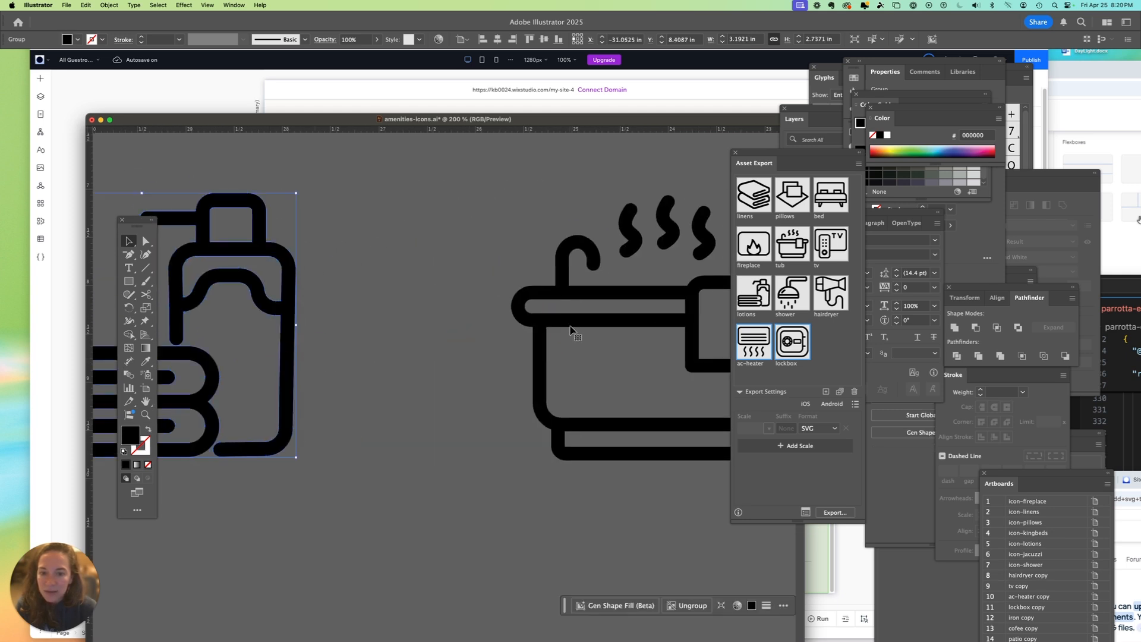
Step: Expand the fill and stroke of the jacuzzi tub icon and unite its overlapping pieces with Pathfinder
{"action": "left_click", "coordinate": [596, 326]}
{"action": "left_click_drag", "start_coordinate": [599, 340], "coordinate": [379, 326]}
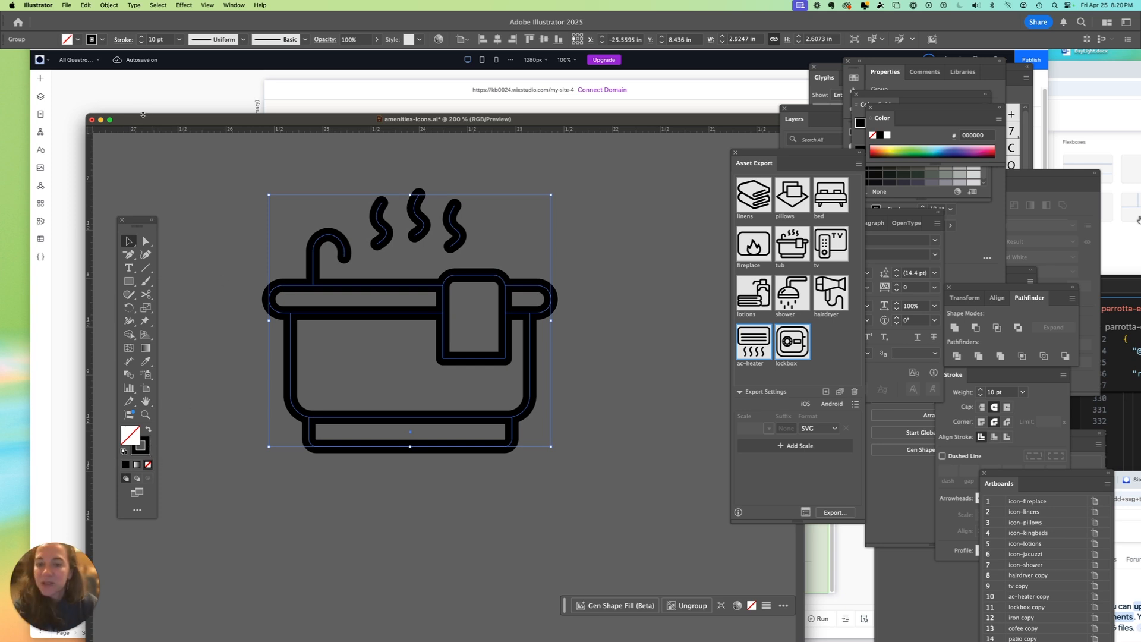
{"action": "left_click", "coordinate": [99, 6]}
{"action": "left_click", "coordinate": [113, 136]}
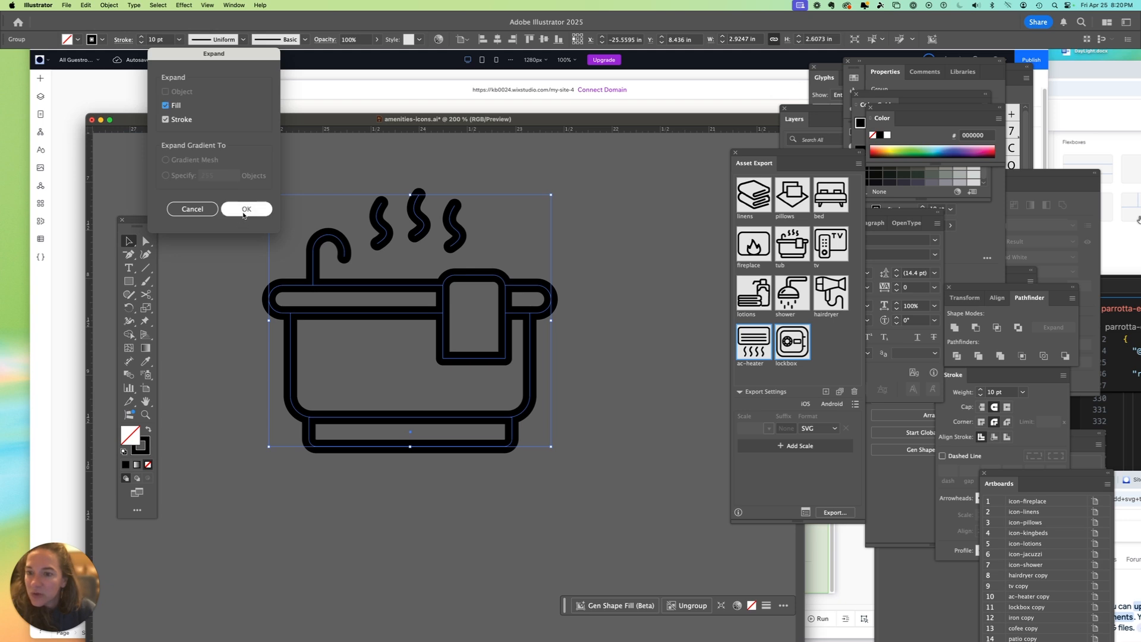
{"action": "left_click", "coordinate": [244, 211]}
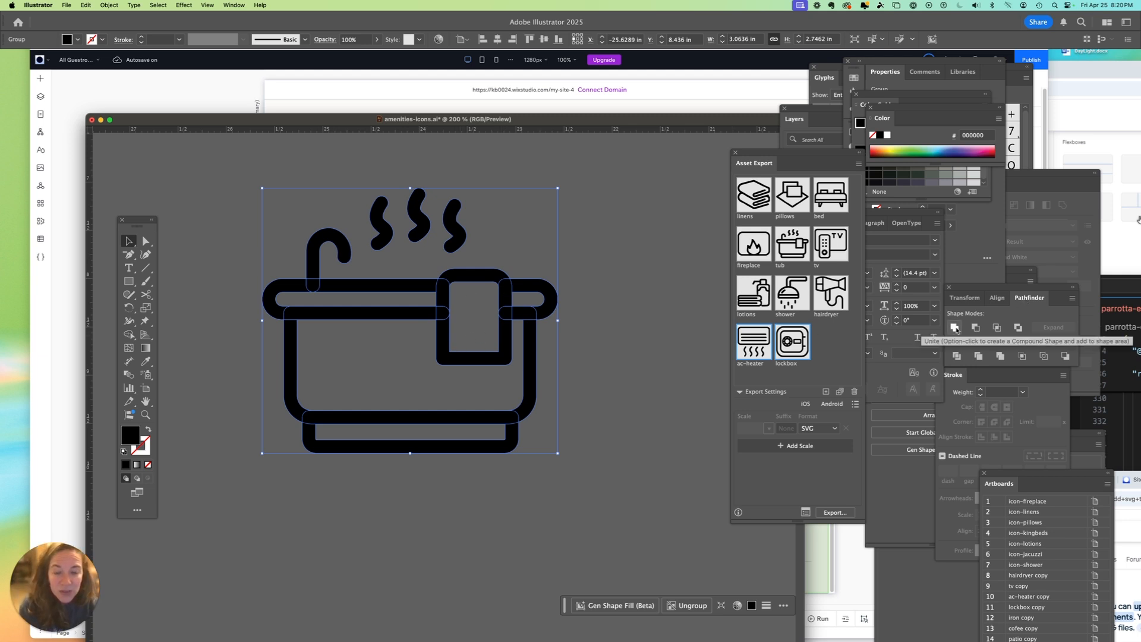
{"action": "left_click", "coordinate": [954, 327]}
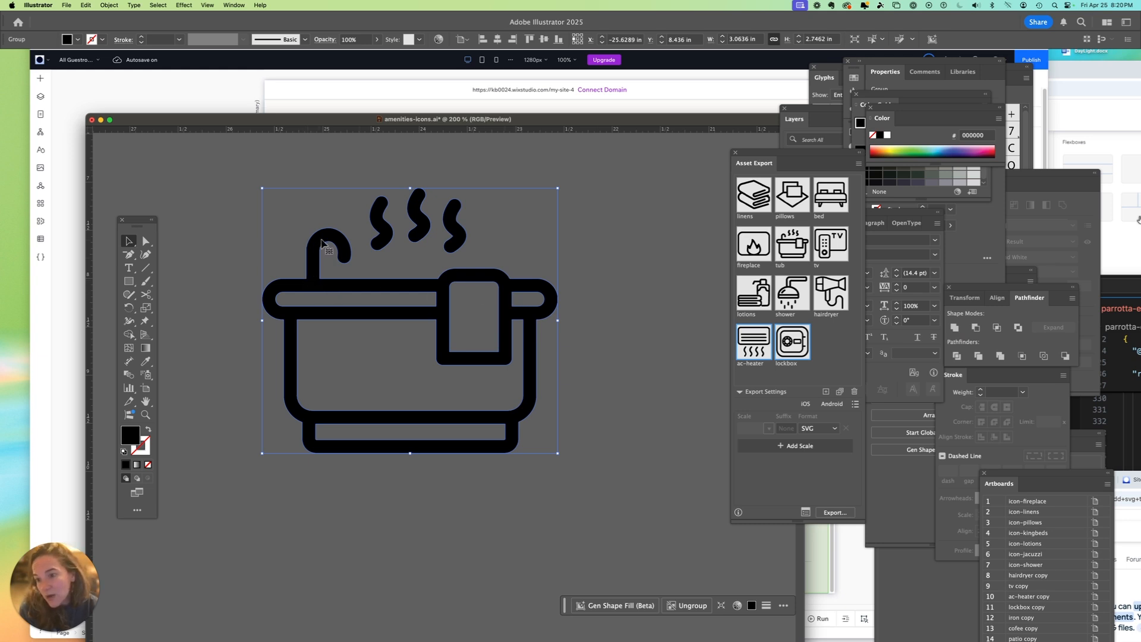
{"action": "left_click", "coordinate": [622, 425]}
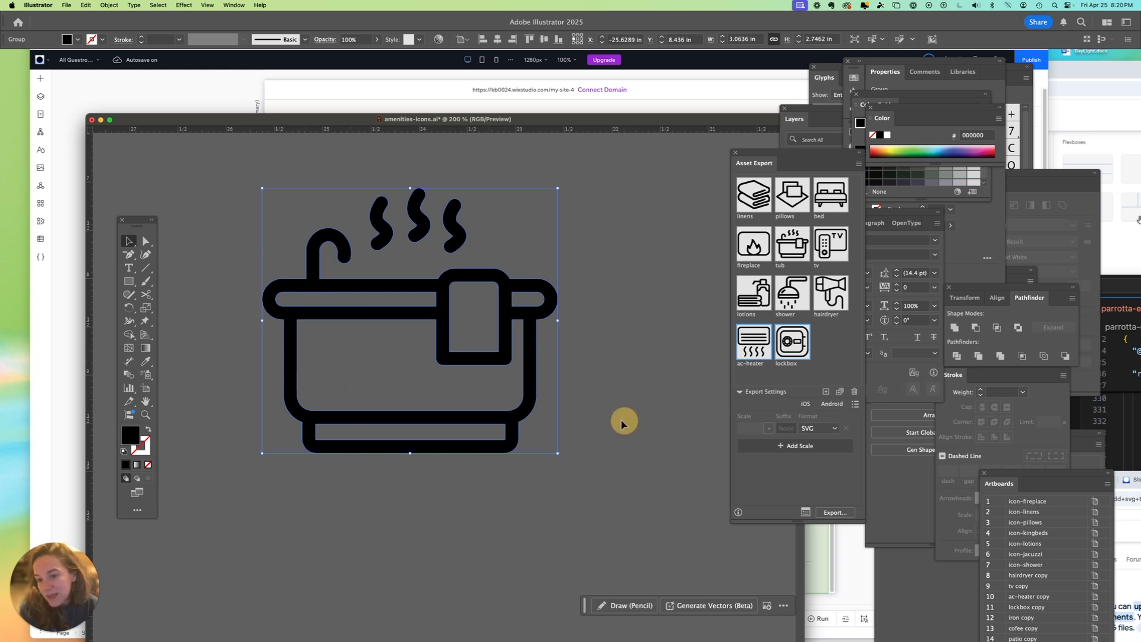
{"action": "left_click", "coordinate": [492, 330]}
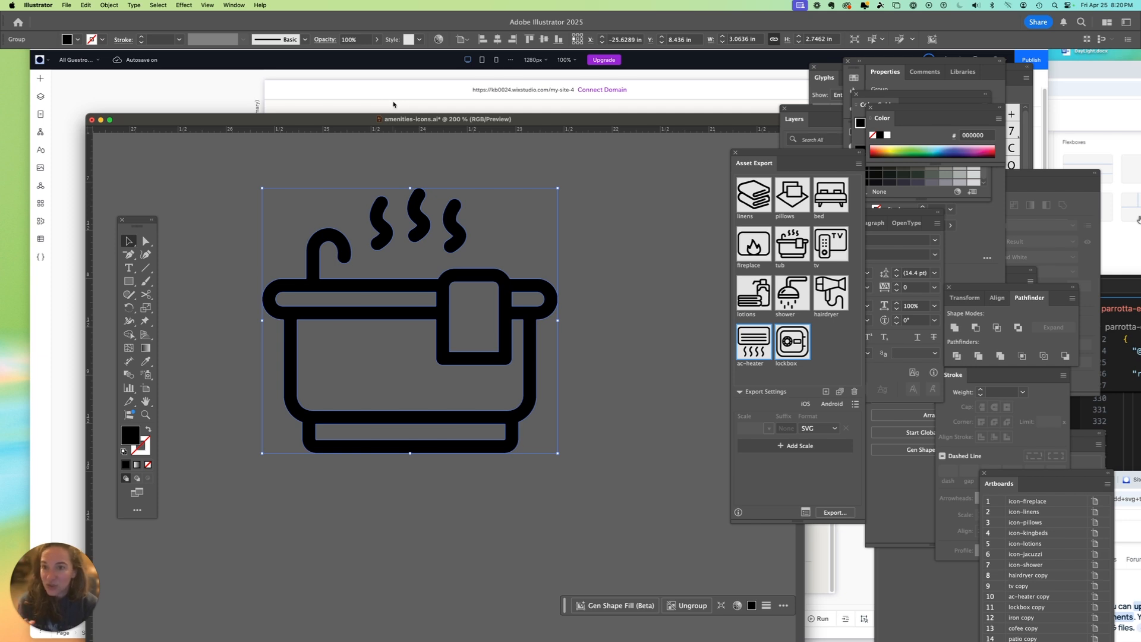
Step: Switch to Wix Studio in Chrome and review the room amenities repeater and its section
{"action": "left_click", "coordinate": [402, 106]}
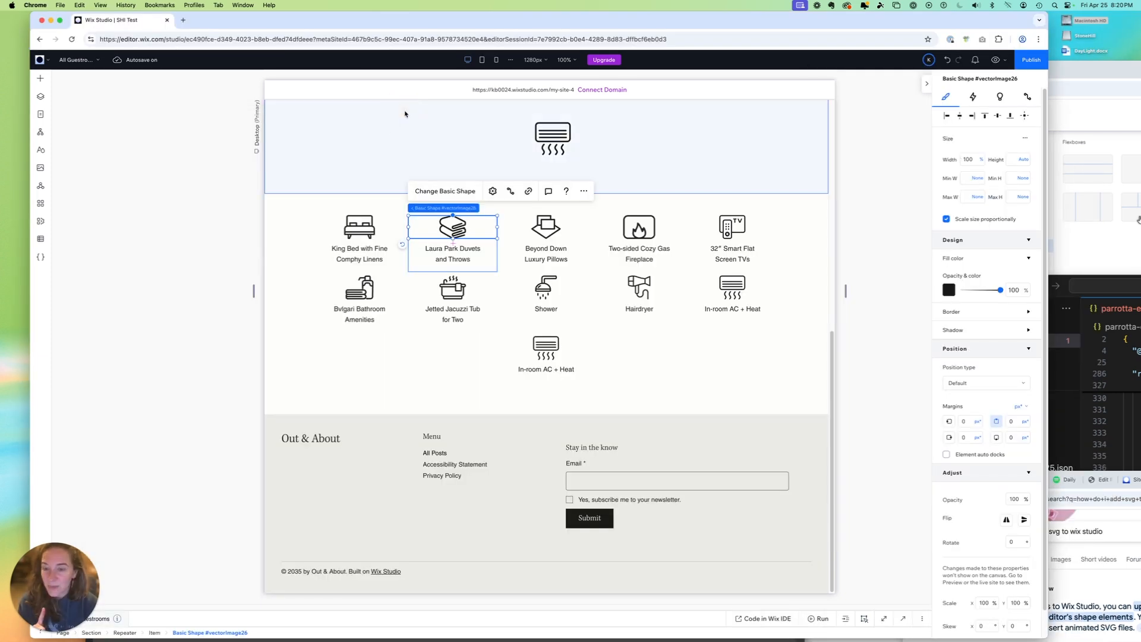
{"action": "left_click", "coordinate": [438, 355]}
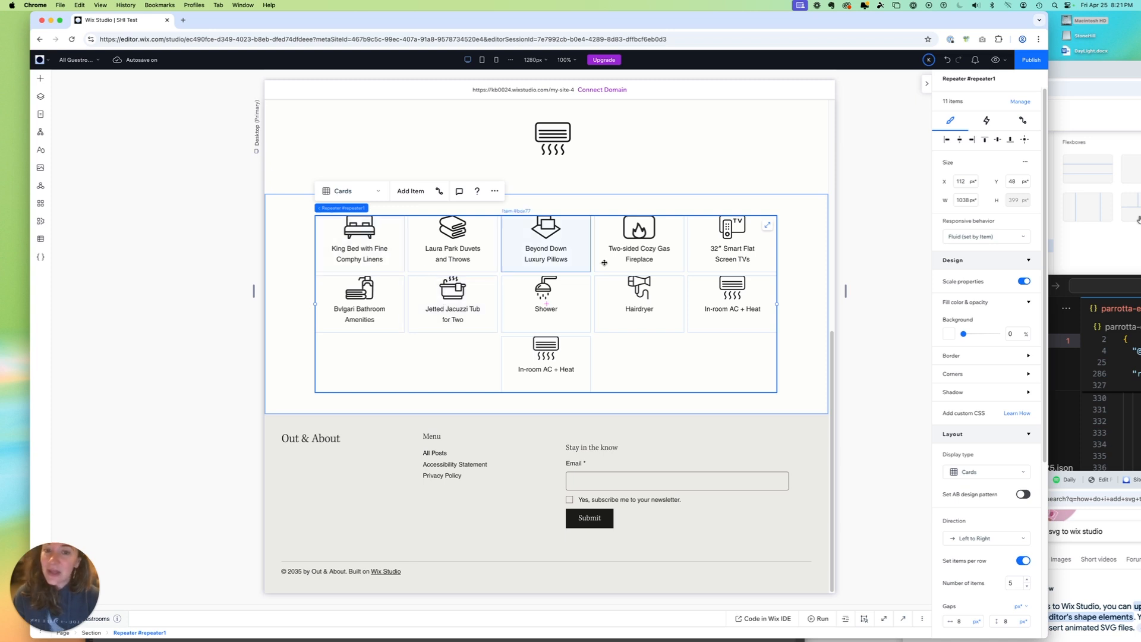
{"action": "left_click", "coordinate": [814, 369]}
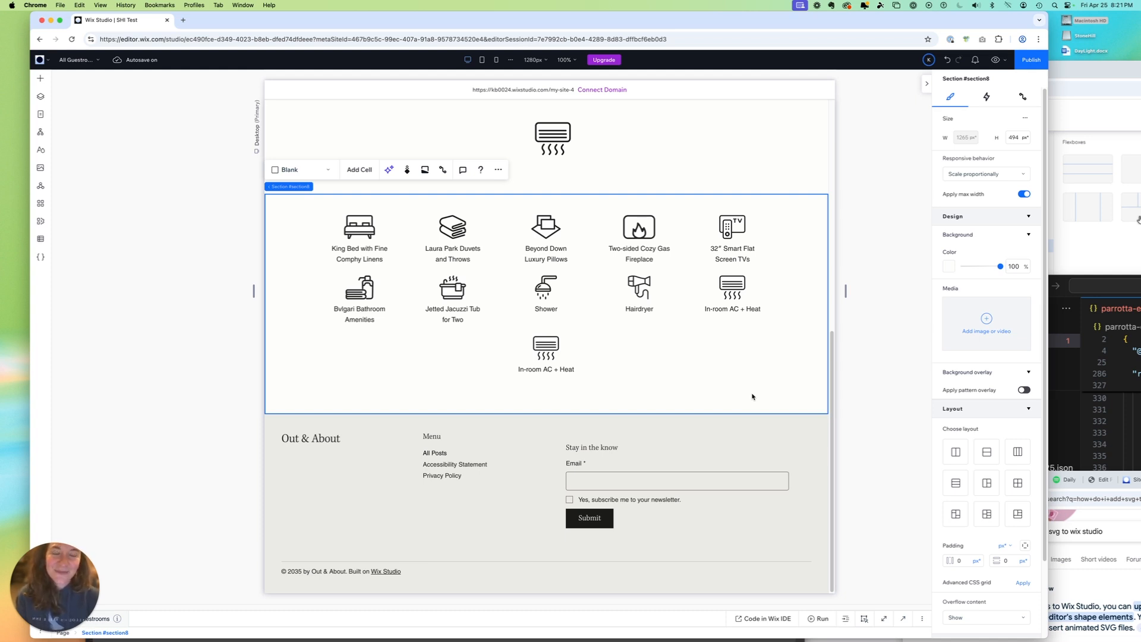
{"action": "left_click", "coordinate": [800, 6]}
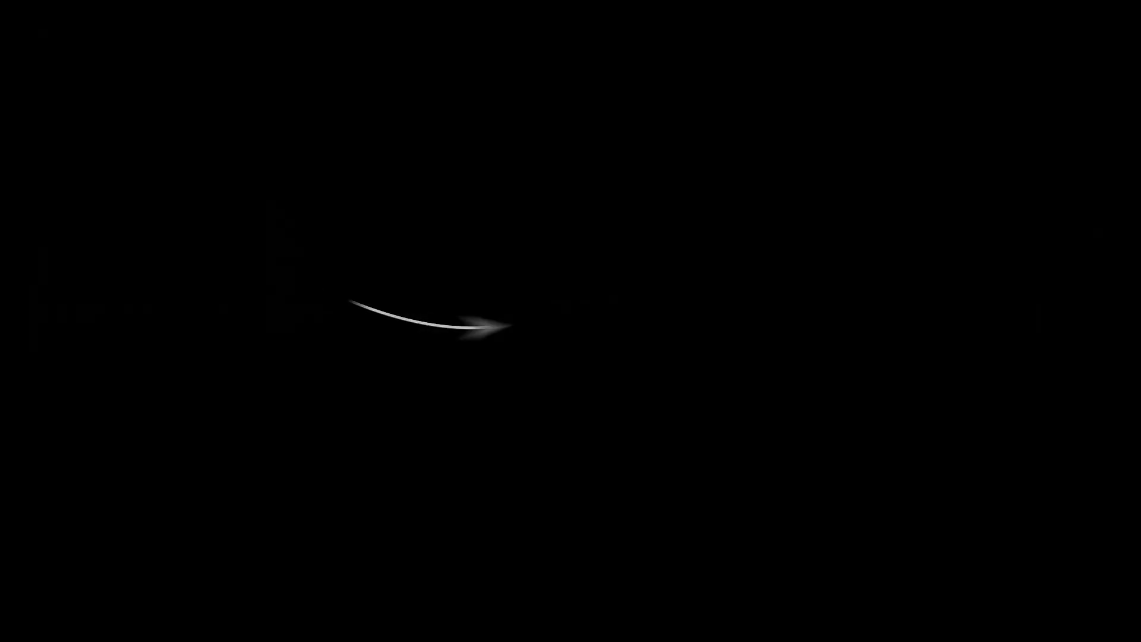